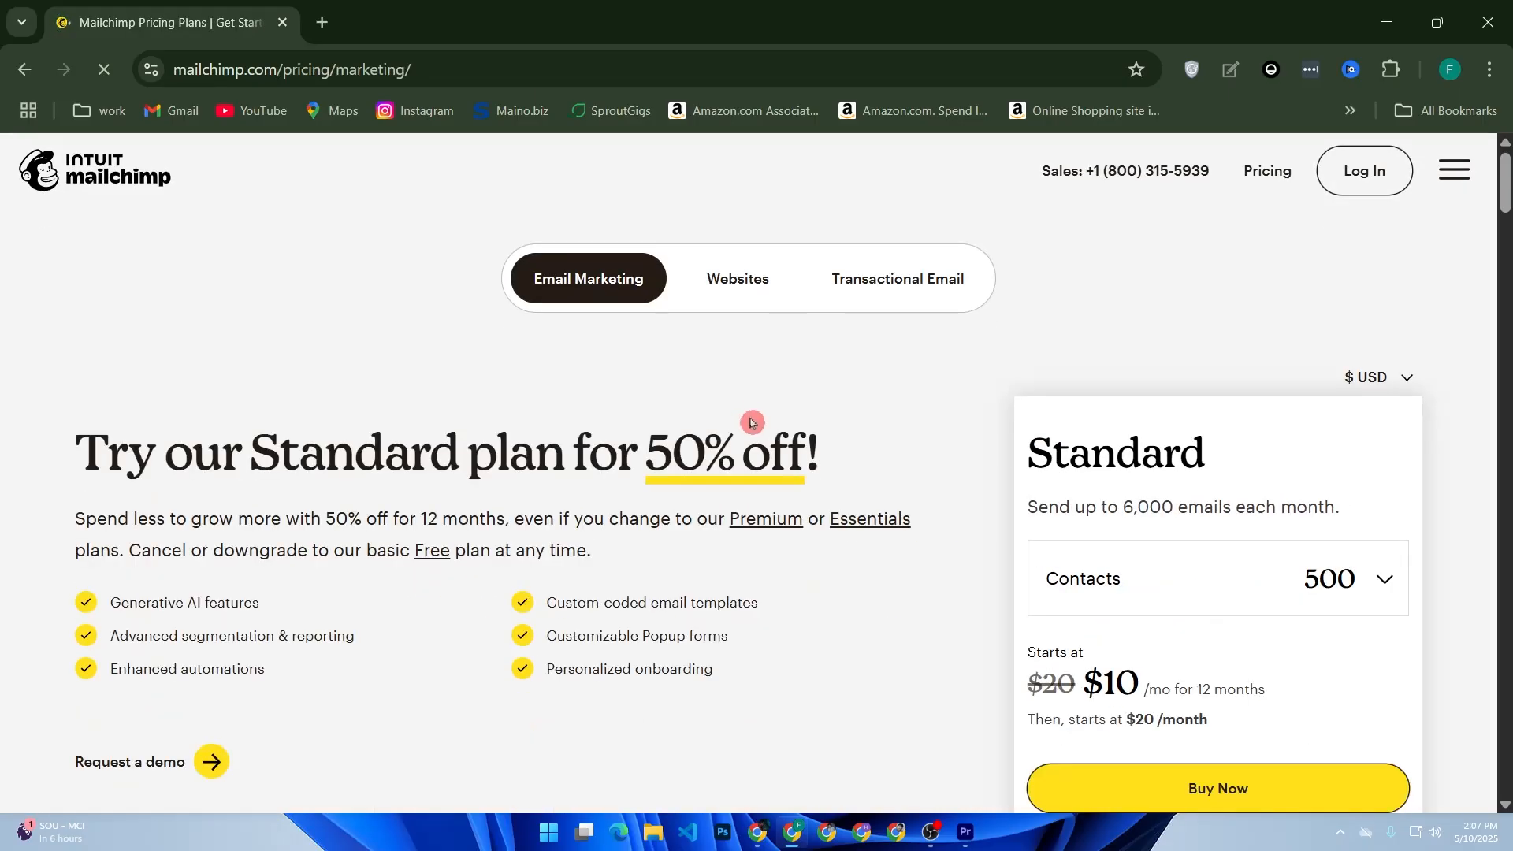
Open the Mailchimp login page from the pricing page.
{"action": "scroll", "coordinate": [985, 378], "scroll_direction": "down", "scroll_amount": 2}
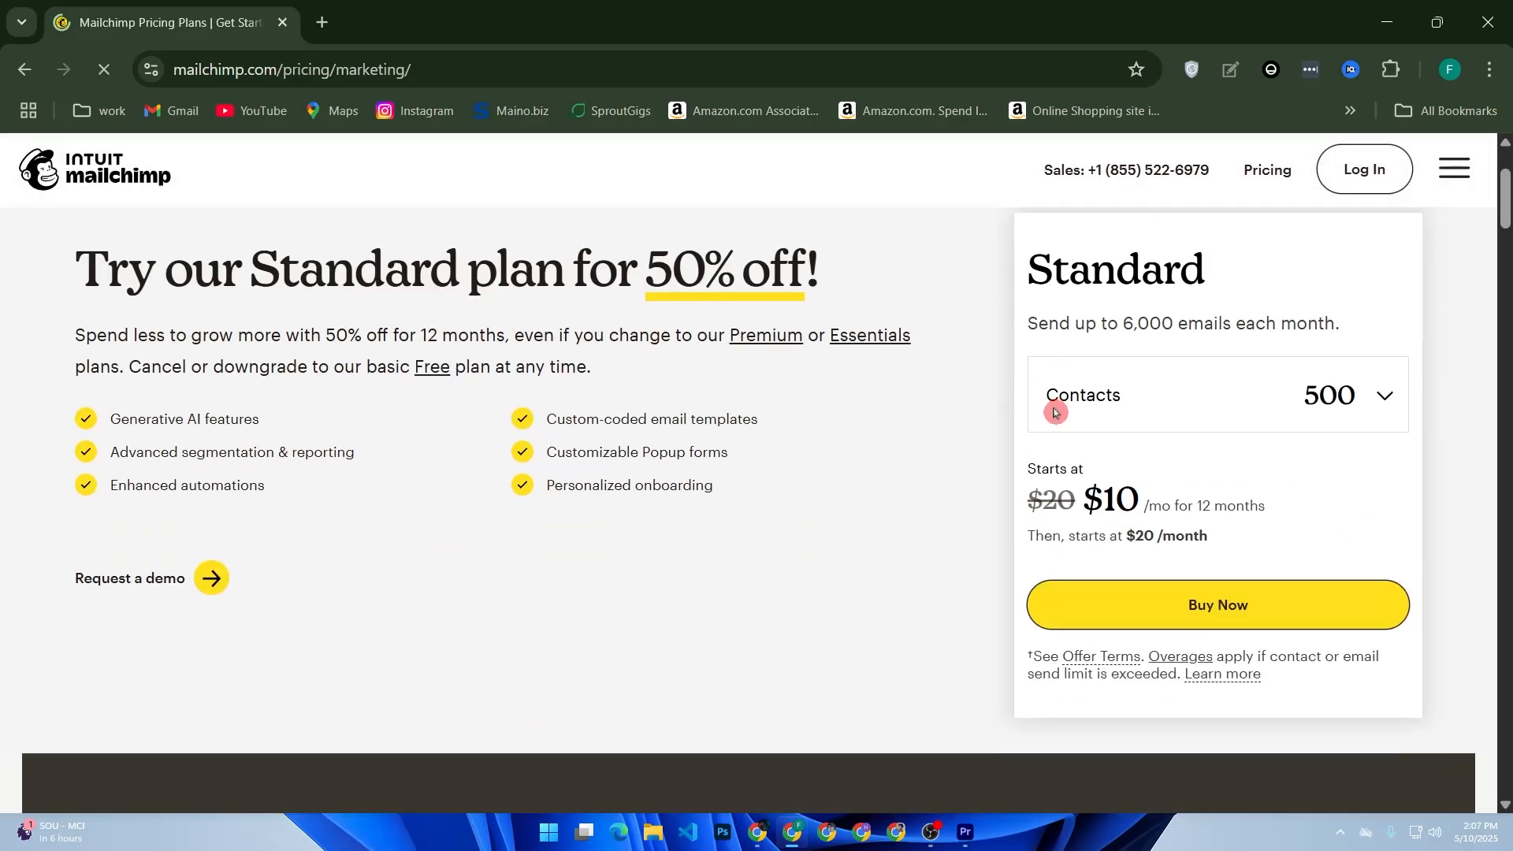
{"action": "scroll", "coordinate": [956, 426], "scroll_direction": "up", "scroll_amount": 2}
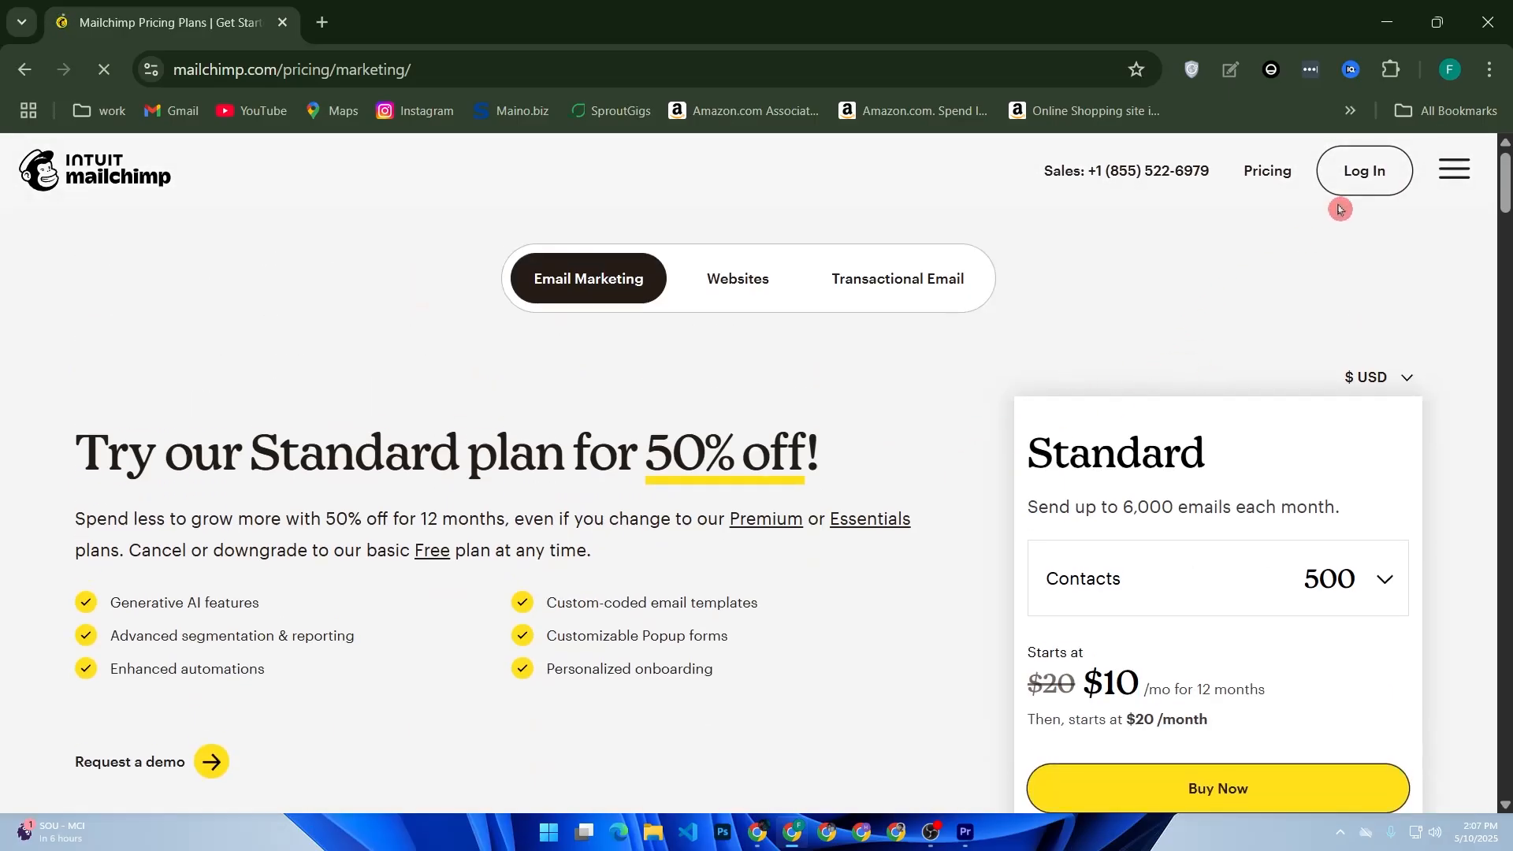
{"action": "left_click", "coordinate": [1373, 189]}
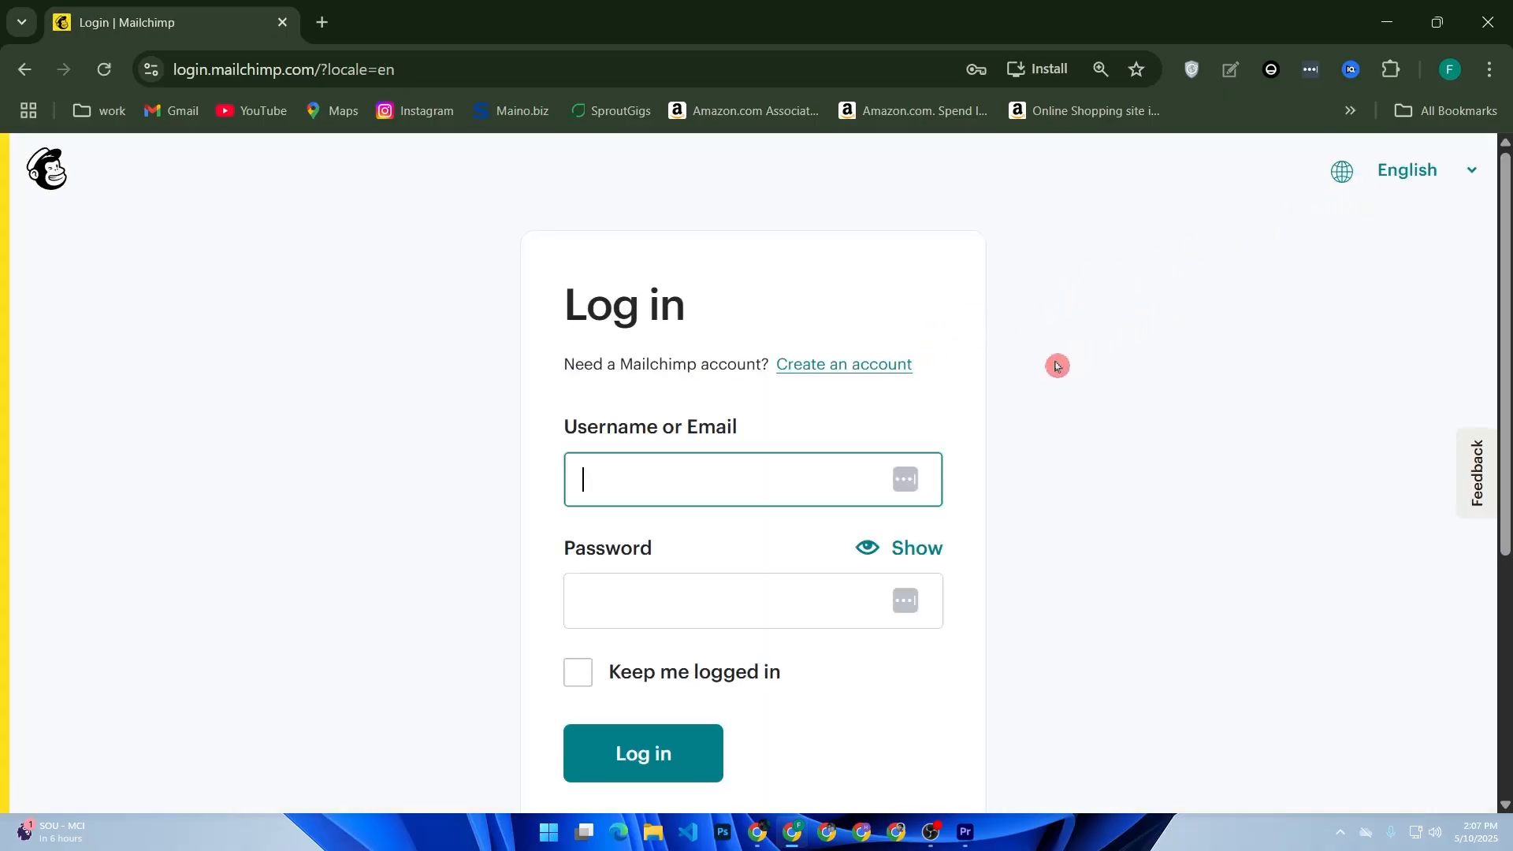
Log in with the saved username and account password, keeping the session logged in.
{"action": "left_click", "coordinate": [652, 477]}
{"action": "left_click", "coordinate": [734, 527]}
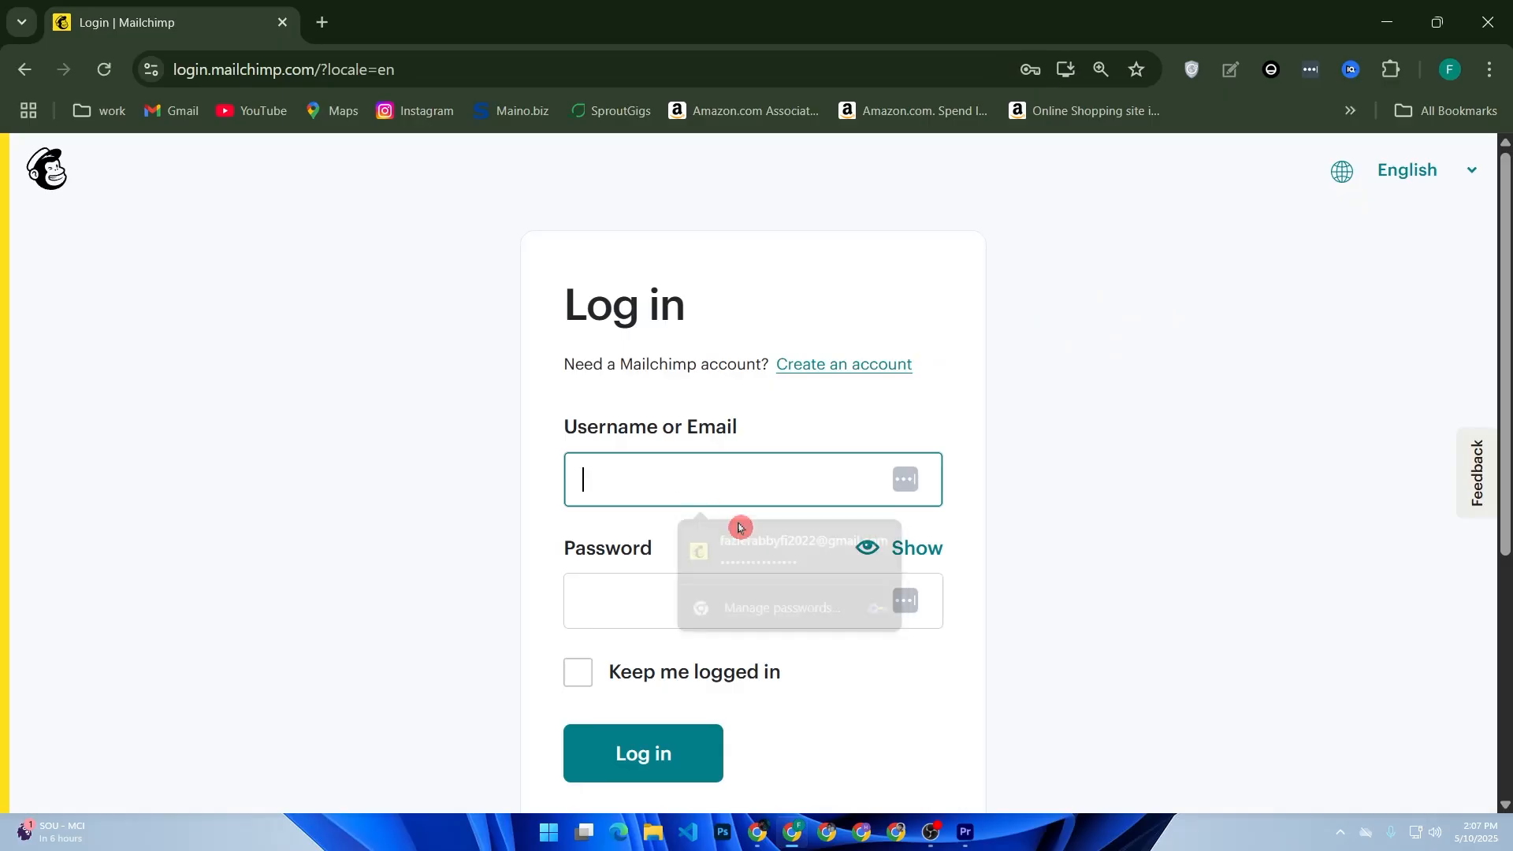
{"action": "type", "text": "•••••••"}
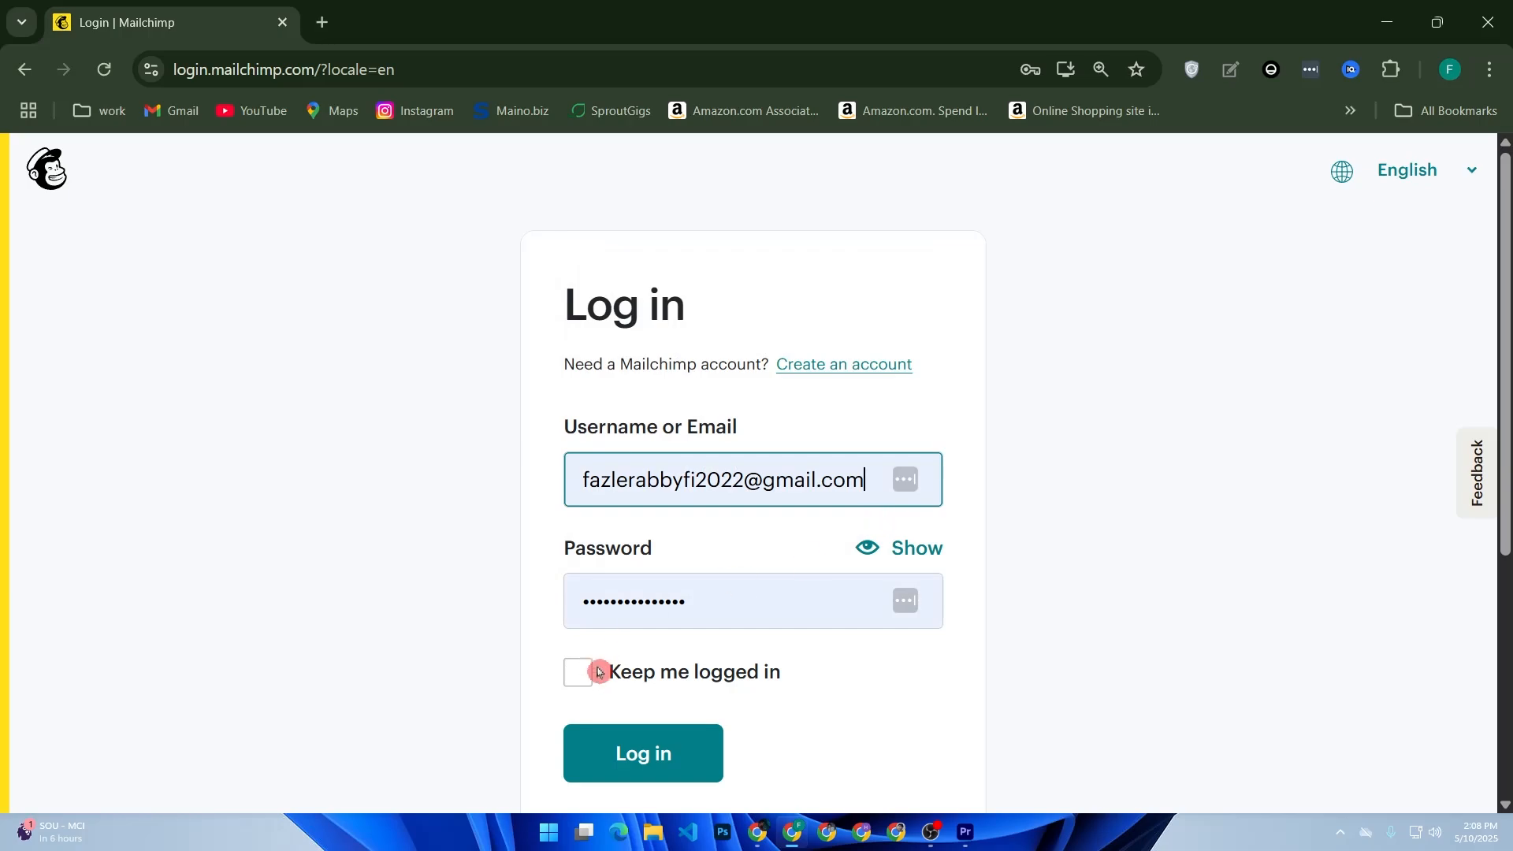
{"action": "left_click", "coordinate": [583, 682]}
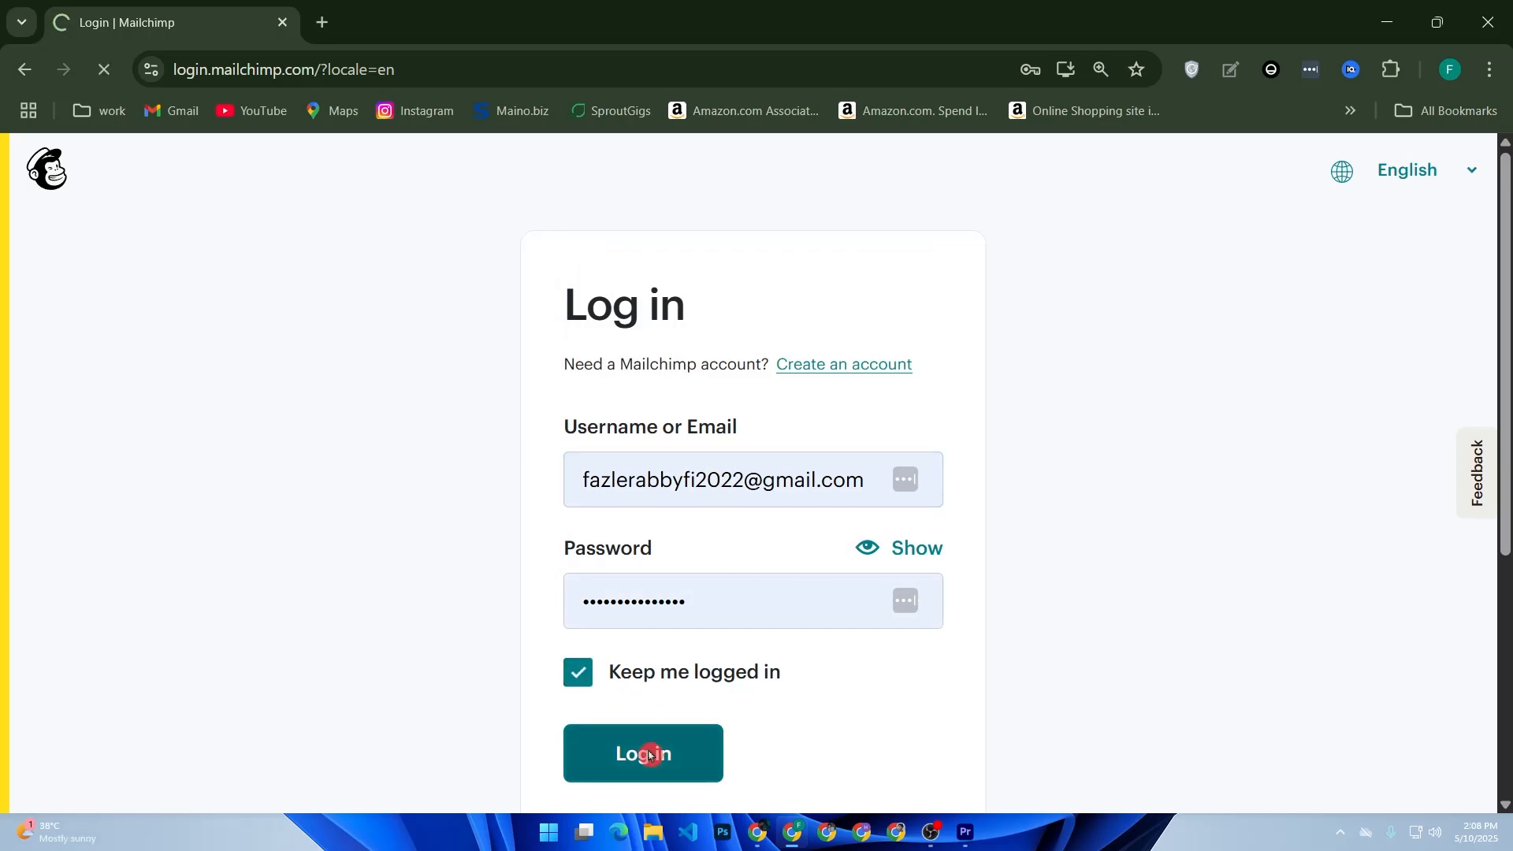
{"action": "left_click", "coordinate": [650, 755]}
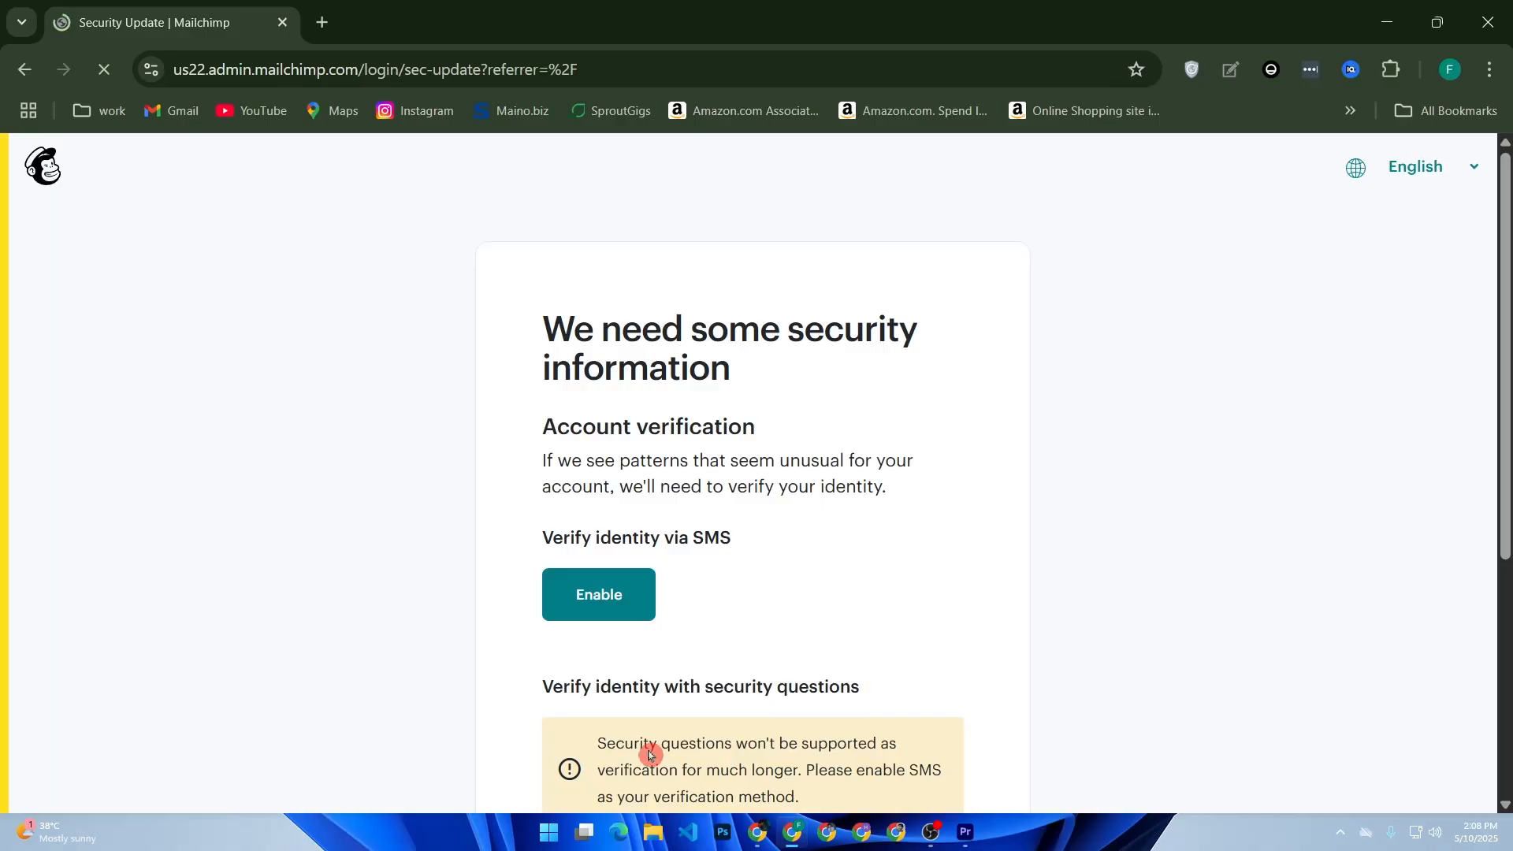
Skip the account security verification setup for later.
{"action": "scroll", "coordinate": [684, 630], "scroll_direction": "down", "scroll_amount": 2}
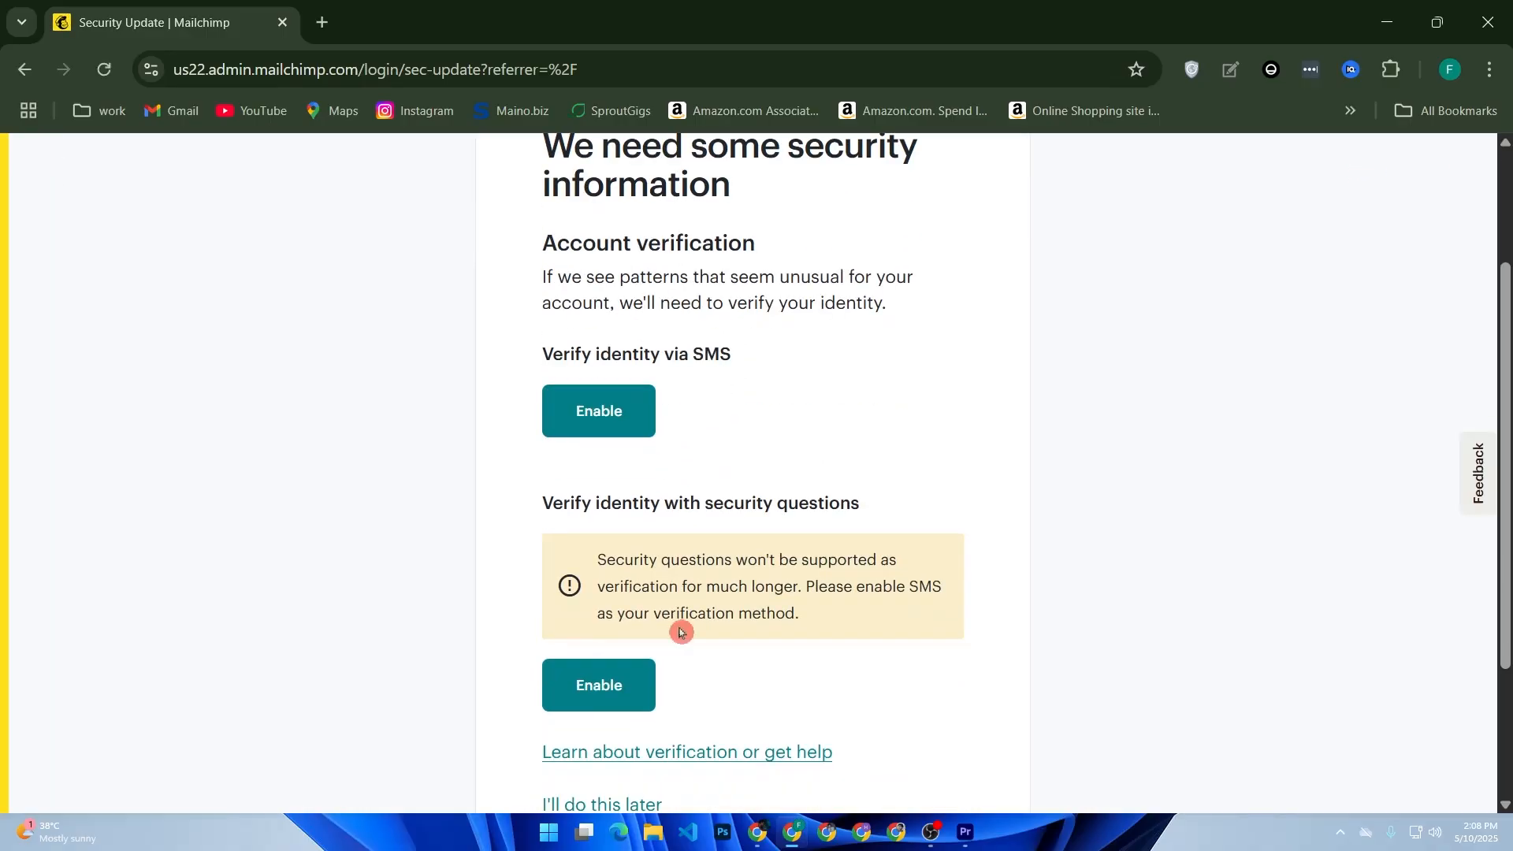
{"action": "scroll", "coordinate": [679, 632], "scroll_direction": "down", "scroll_amount": 2}
{"action": "left_click", "coordinate": [611, 586]}
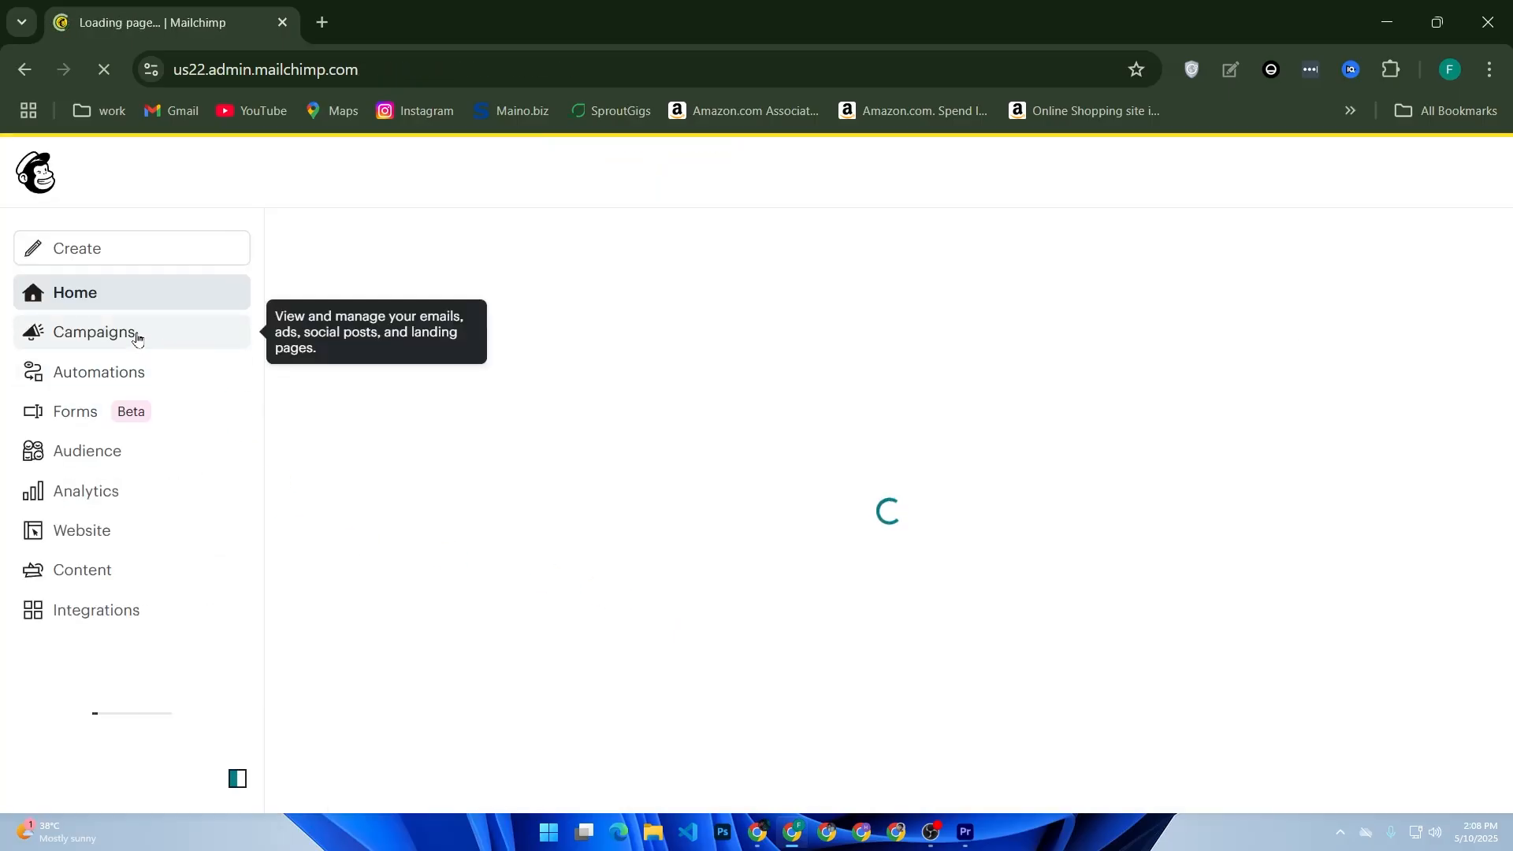
Open the campaigns list and start creating a new campaign.
{"action": "left_click", "coordinate": [137, 338]}
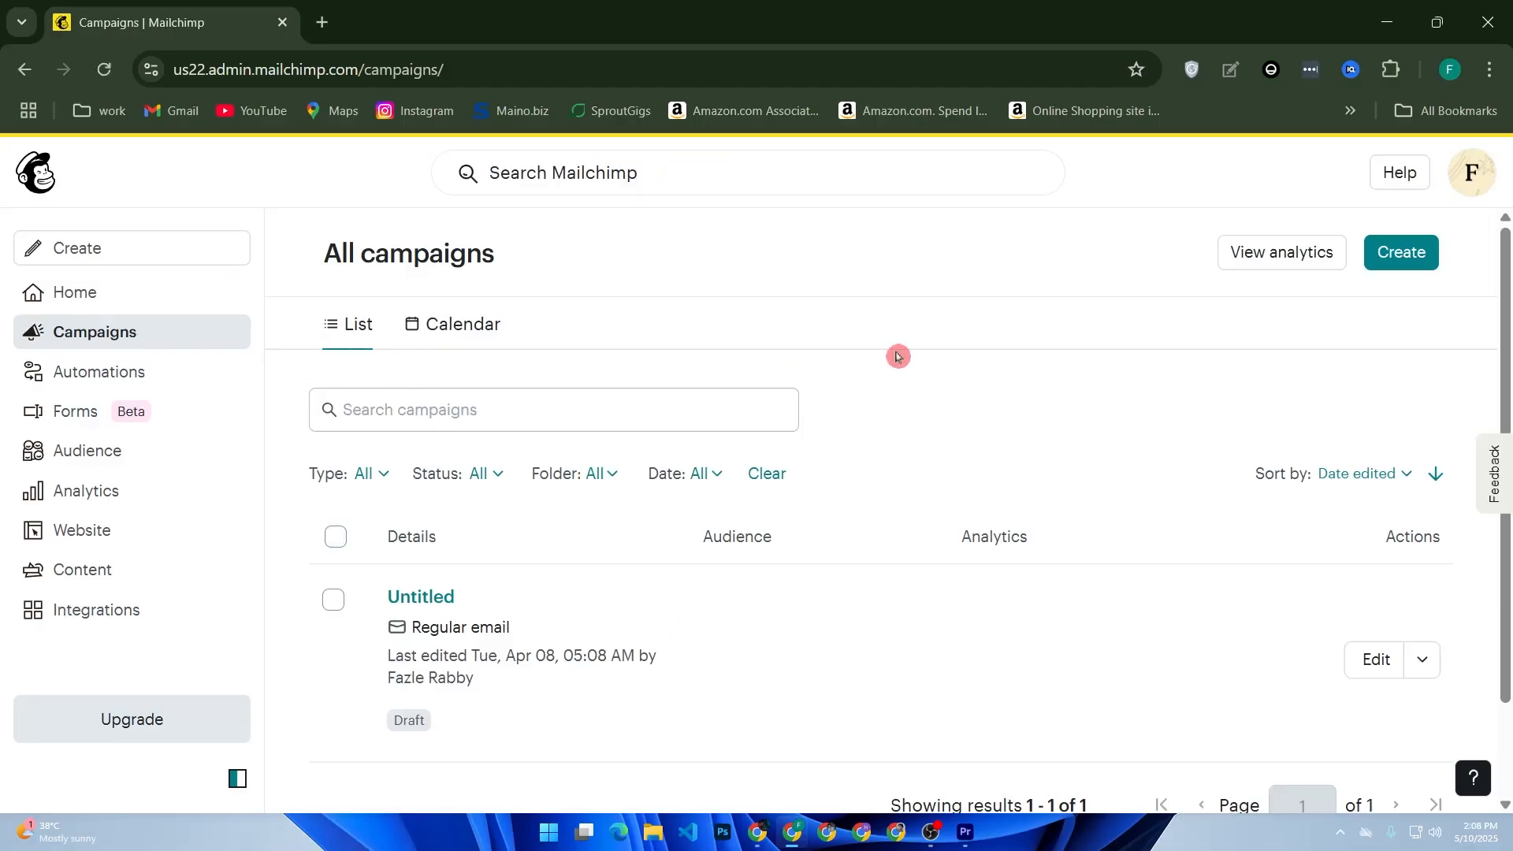
{"action": "scroll", "coordinate": [904, 425], "scroll_direction": "down", "scroll_amount": 2}
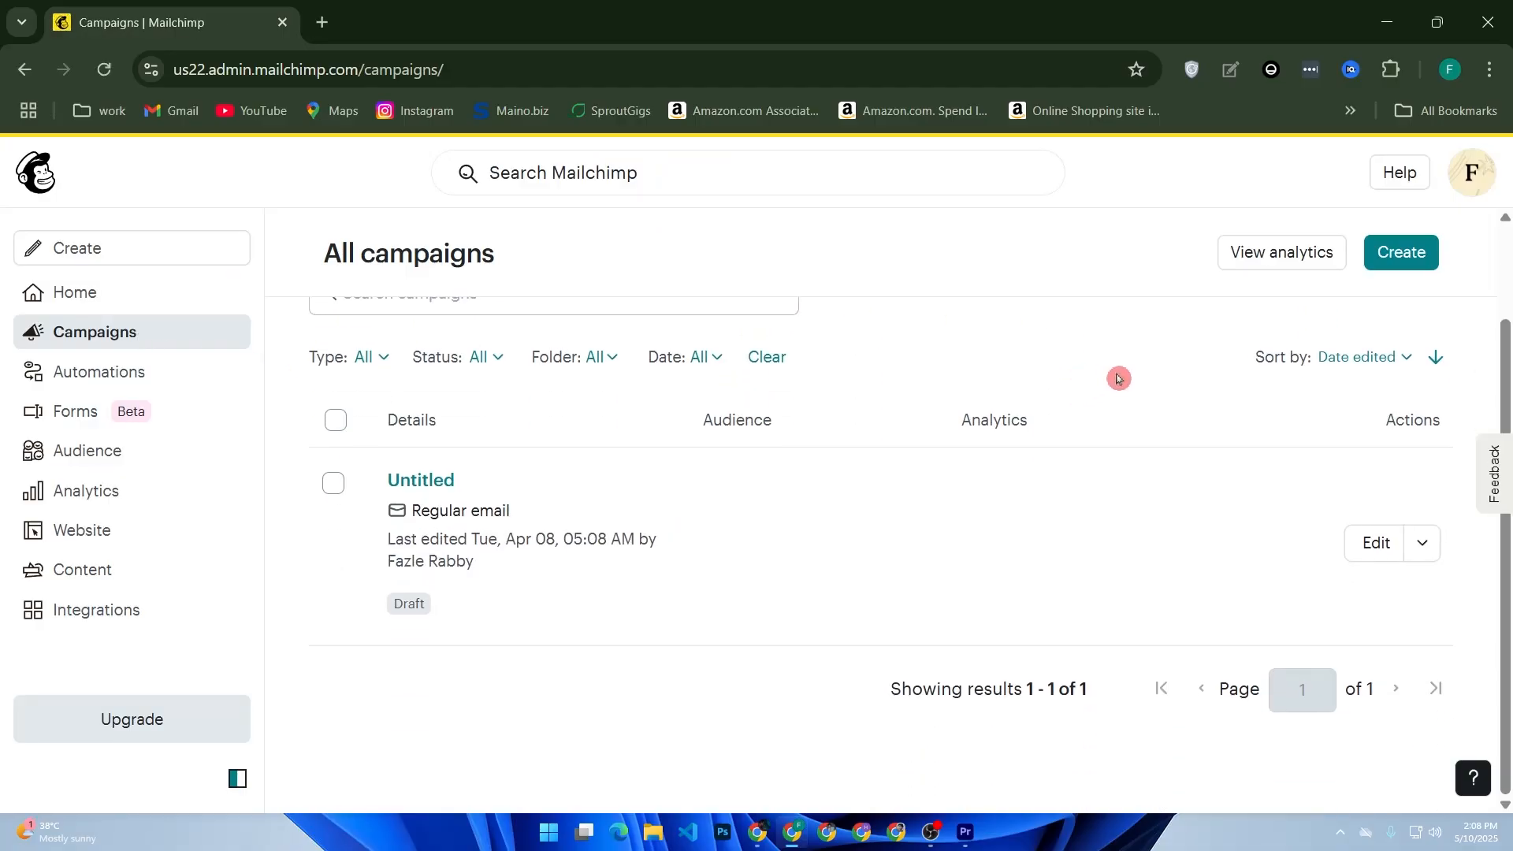
{"action": "left_click", "coordinate": [1376, 260]}
Design a regular email using the Basic layout's Minimal template.
{"action": "scroll", "coordinate": [763, 402], "scroll_direction": "down", "scroll_amount": 5}
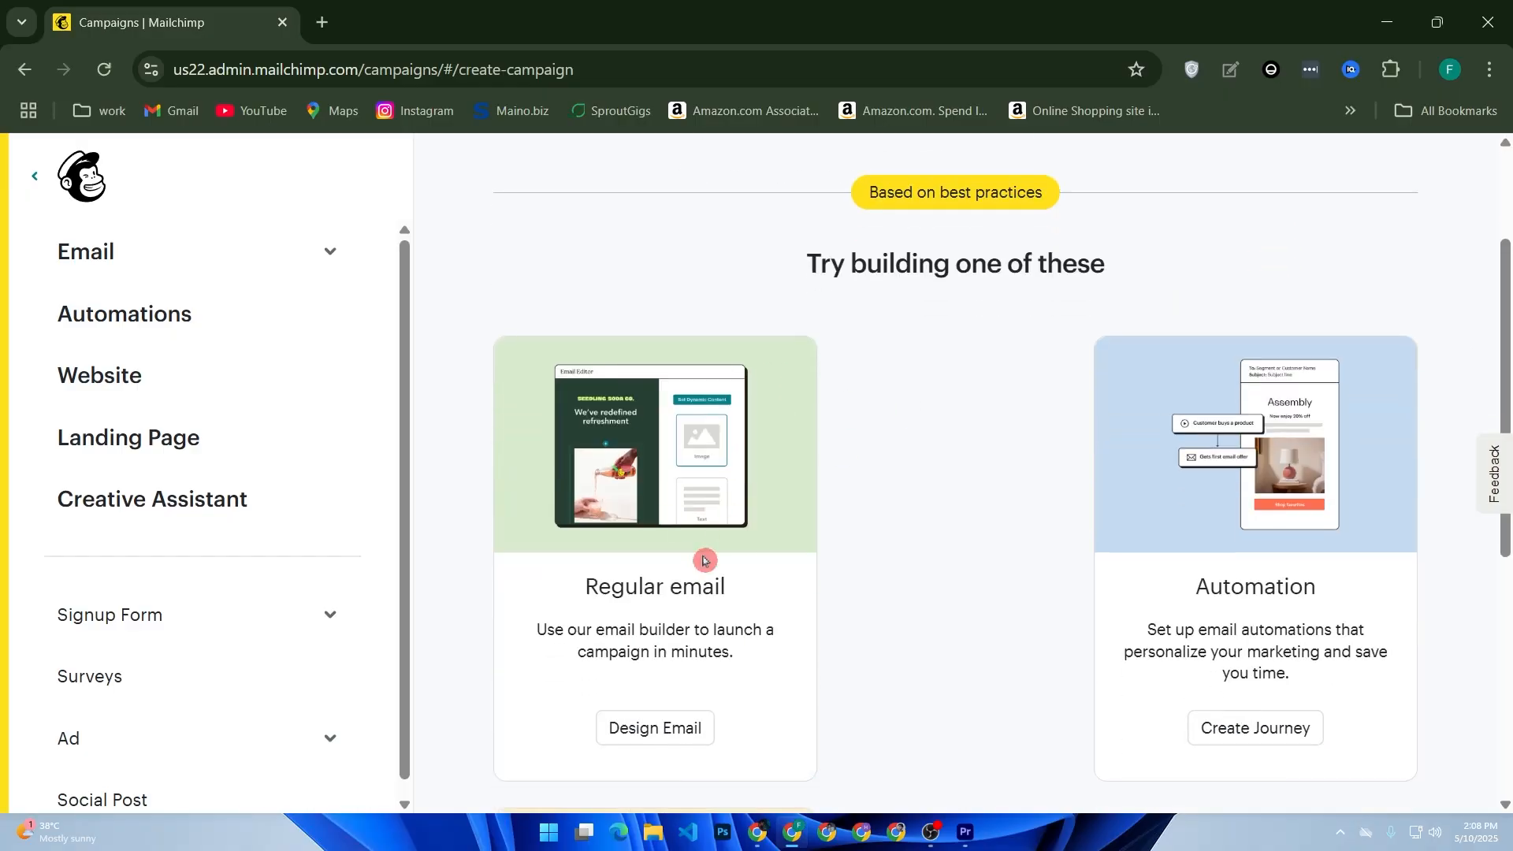
{"action": "left_click", "coordinate": [640, 547]}
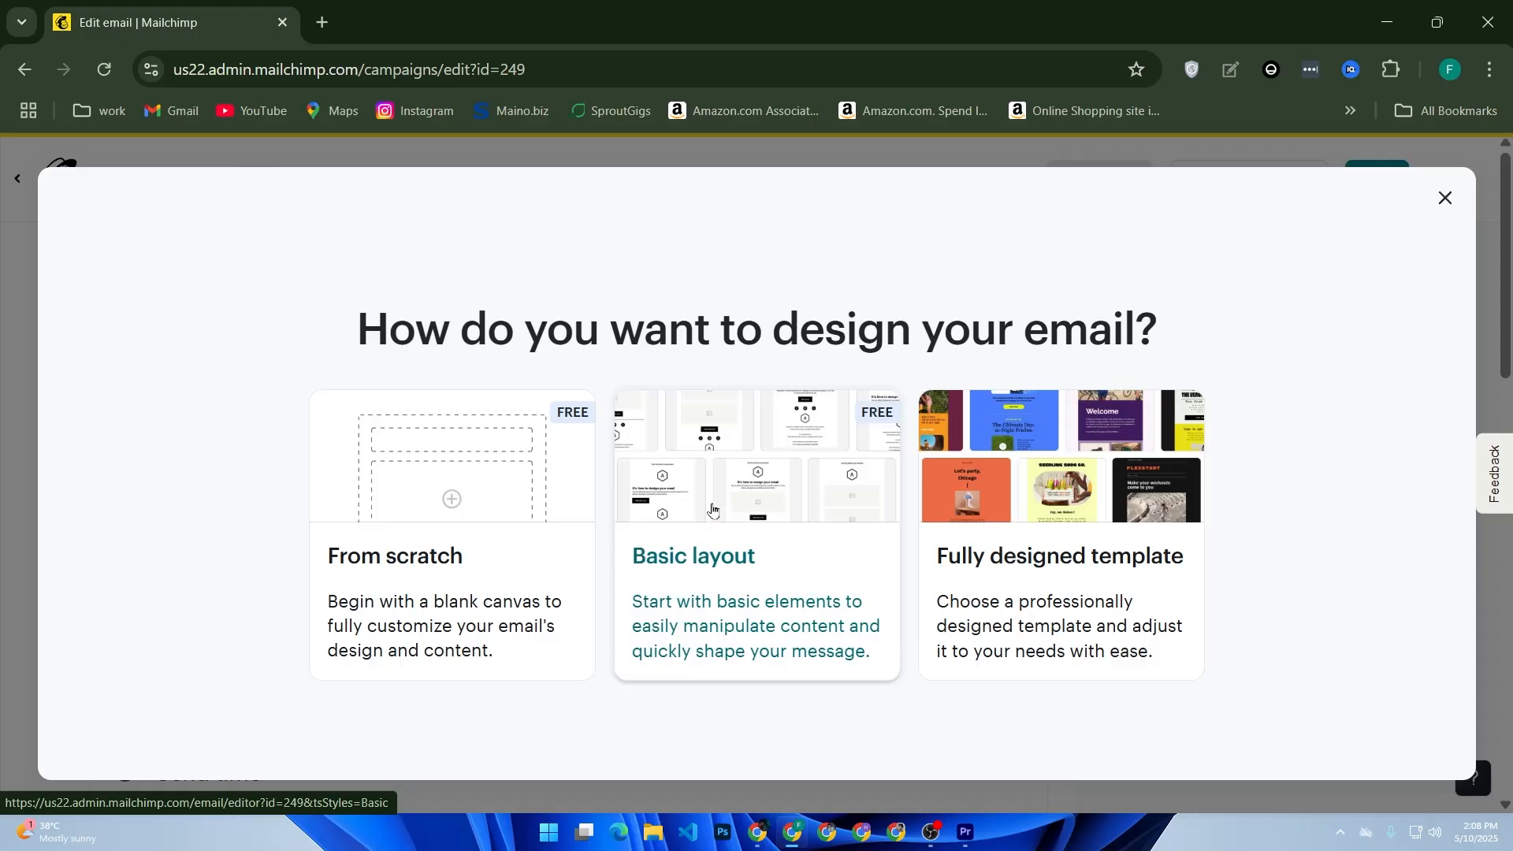
{"action": "left_click", "coordinate": [639, 582]}
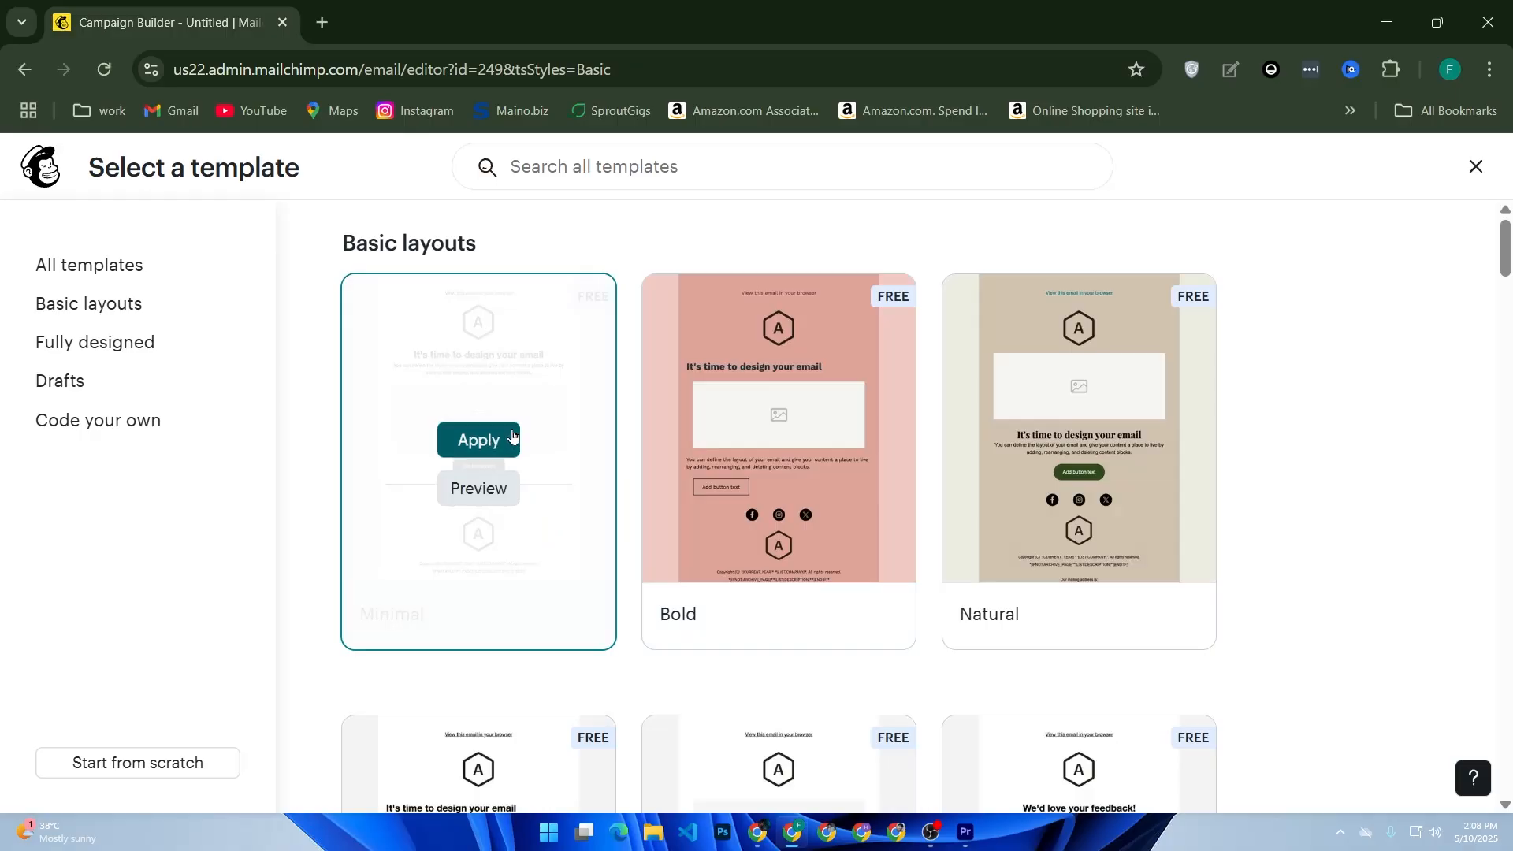
{"action": "left_click", "coordinate": [512, 438]}
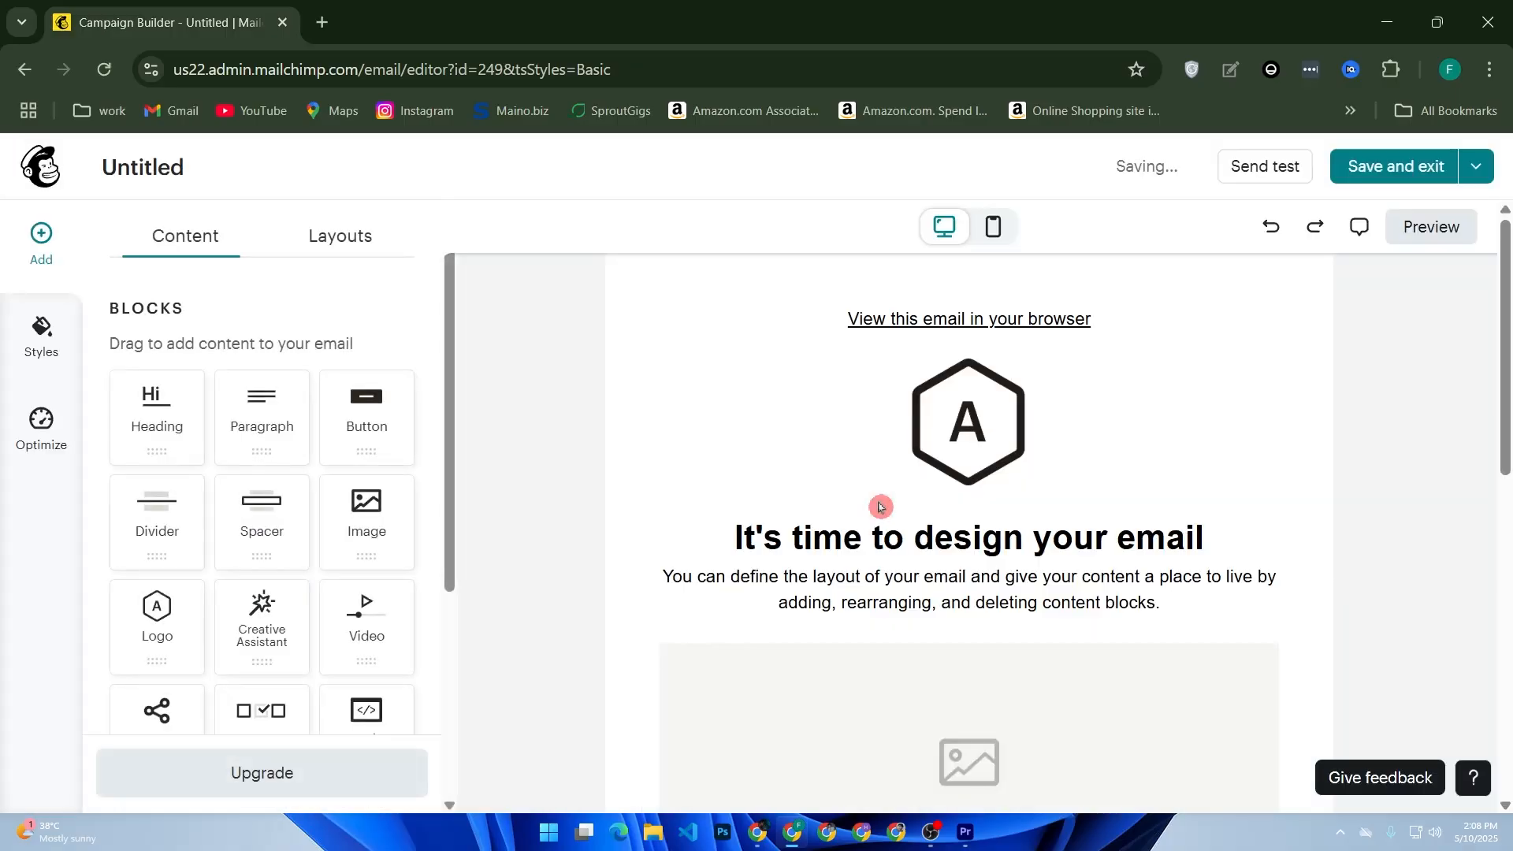
Select the logo block and review the email template's content.
{"action": "left_click", "coordinate": [1116, 484]}
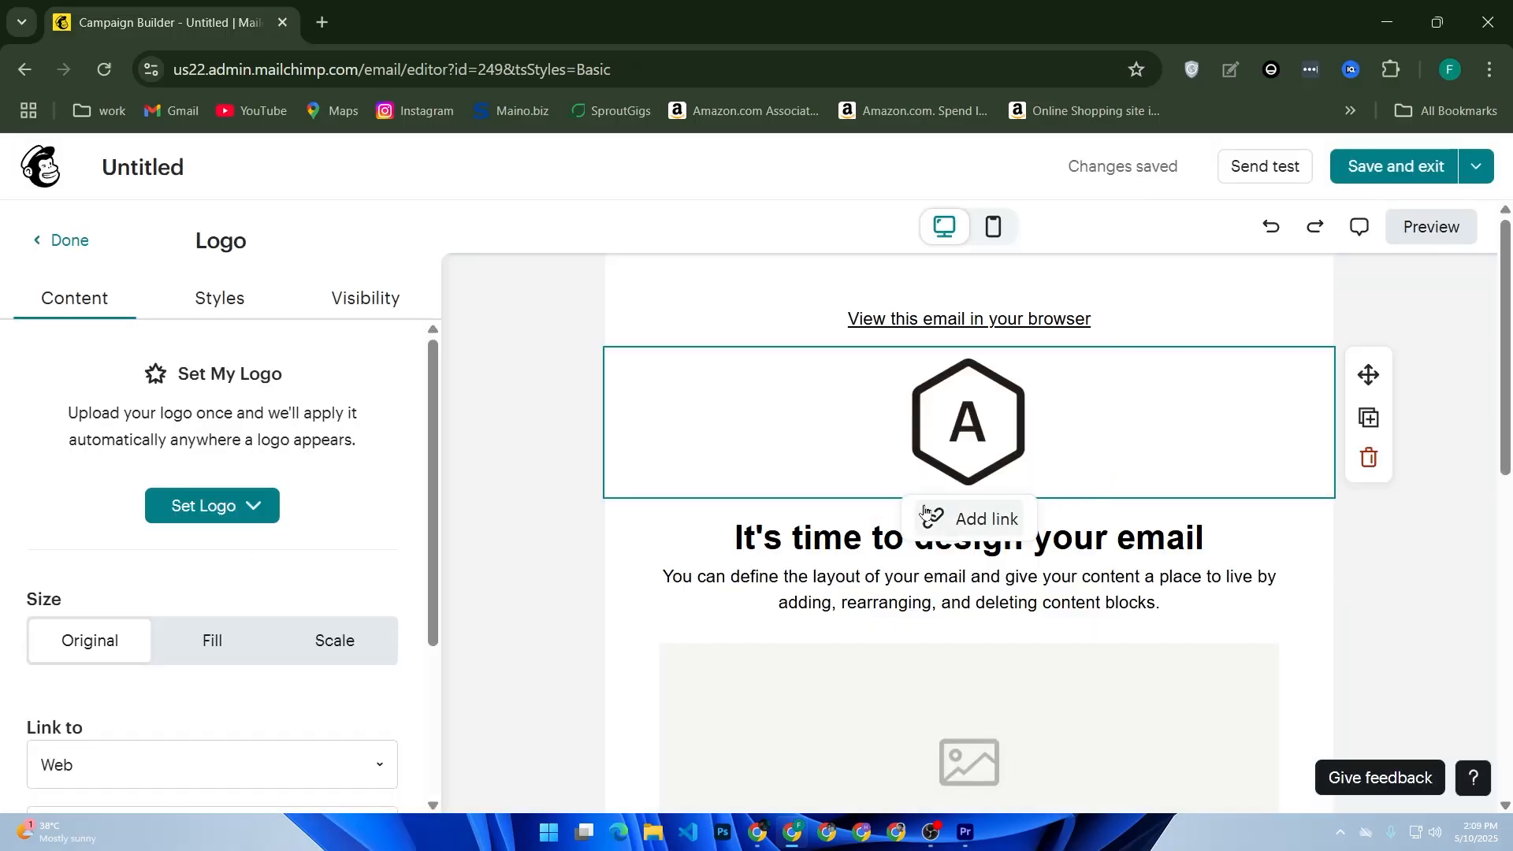
{"action": "scroll", "coordinate": [832, 490], "scroll_direction": "down", "scroll_amount": 5}
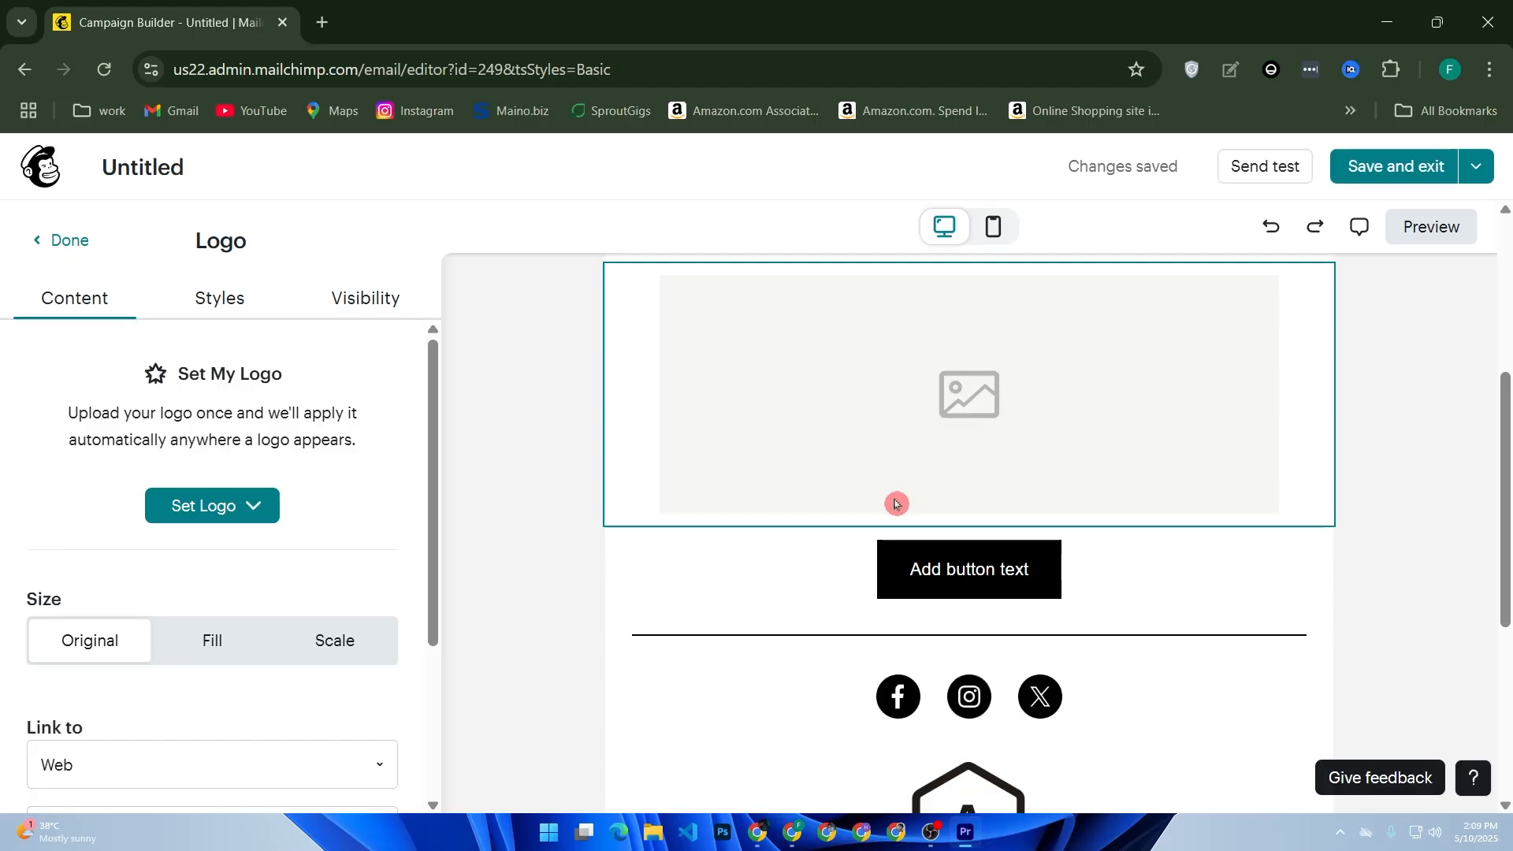
{"action": "scroll", "coordinate": [801, 513], "scroll_direction": "up", "scroll_amount": 5}
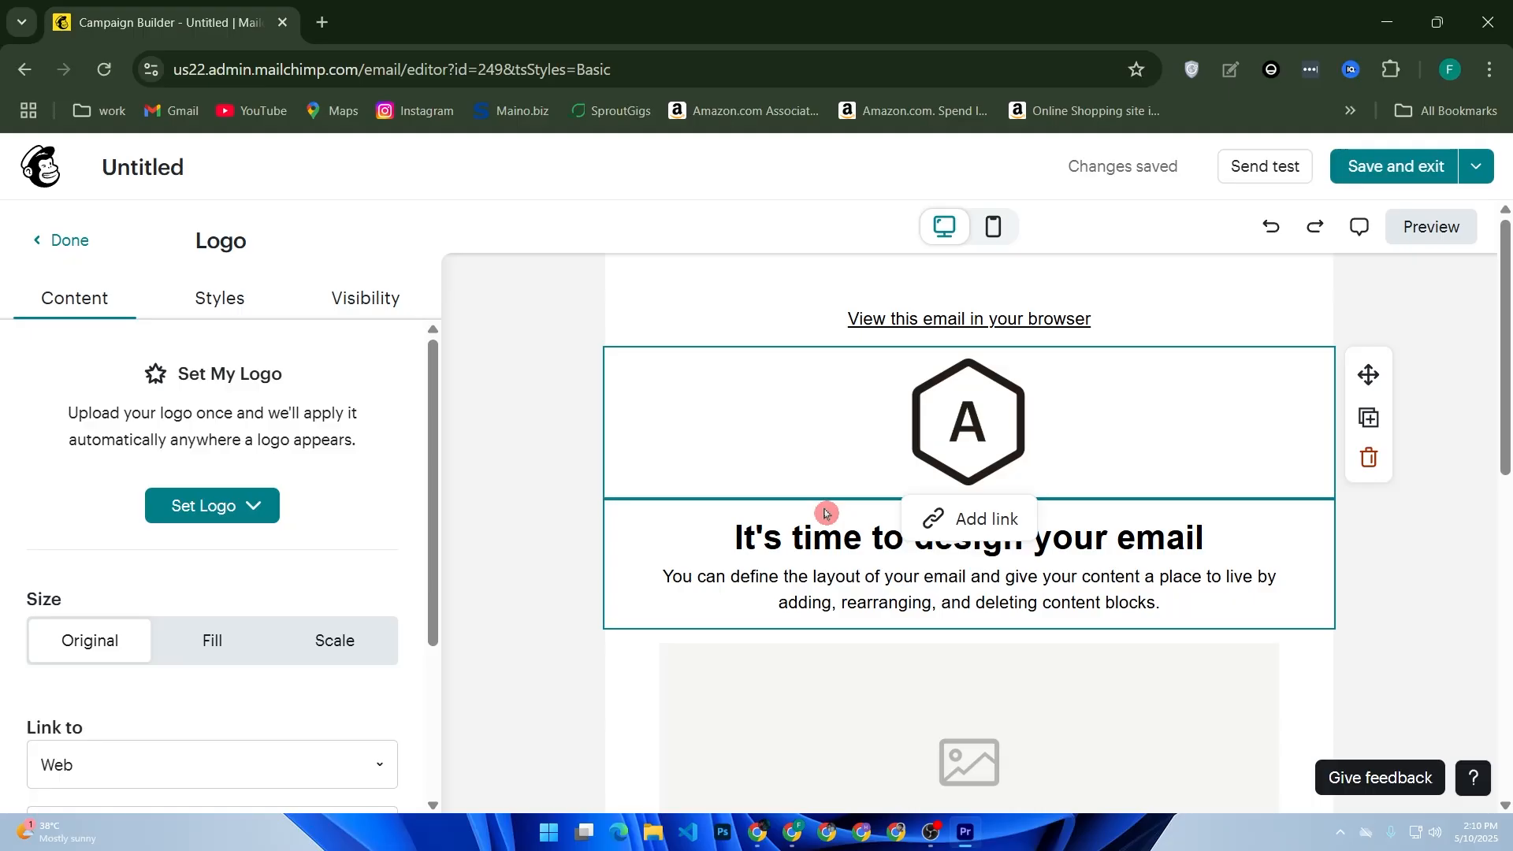
{"action": "scroll", "coordinate": [806, 643], "scroll_direction": "down", "scroll_amount": 2}
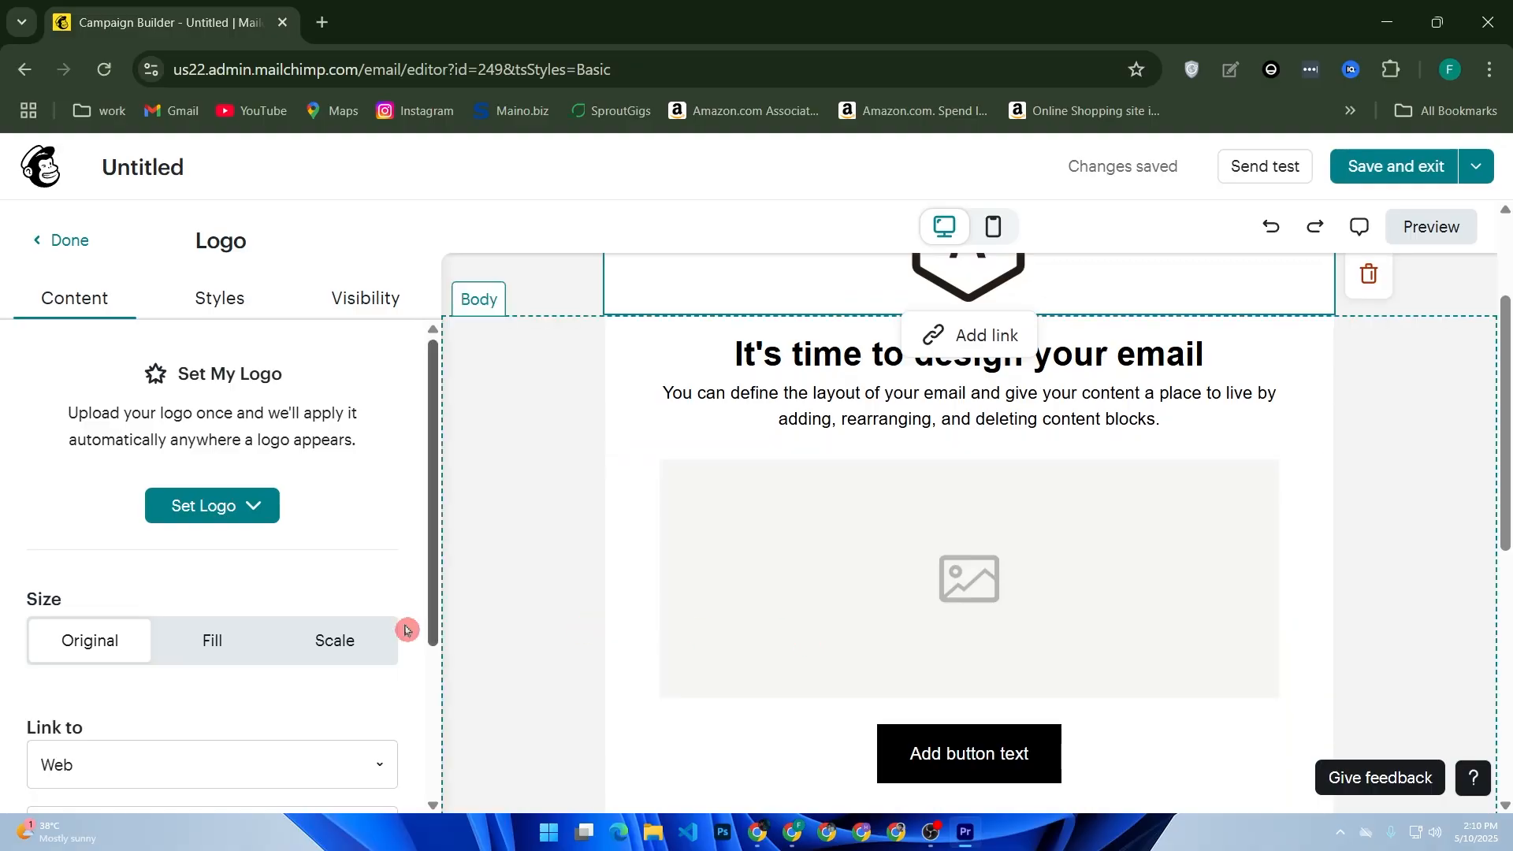
{"action": "scroll", "coordinate": [804, 632], "scroll_direction": "up", "scroll_amount": 2}
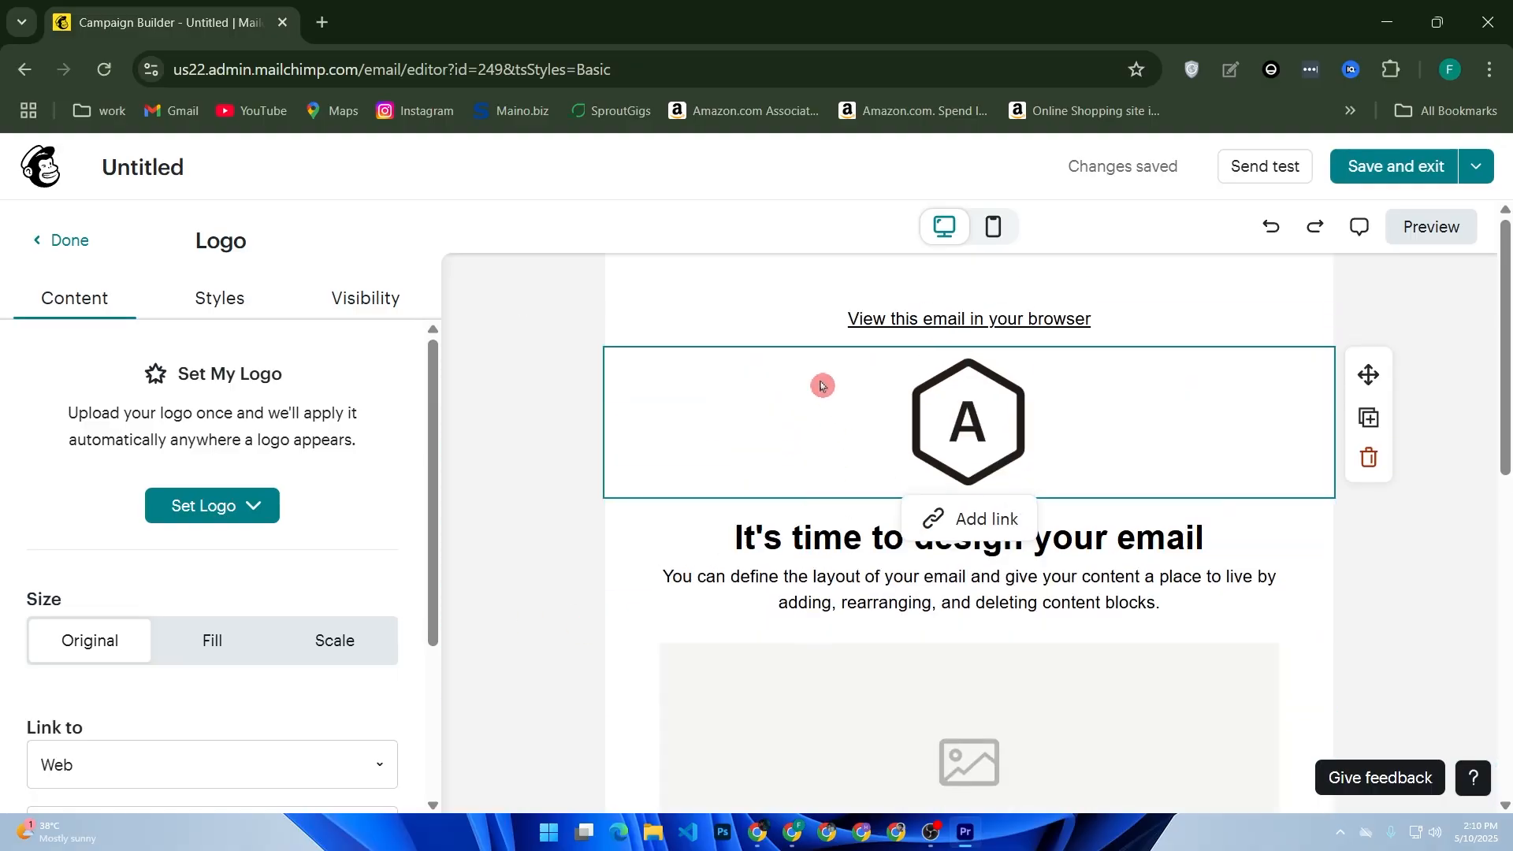
{"action": "left_click", "coordinate": [966, 526]}
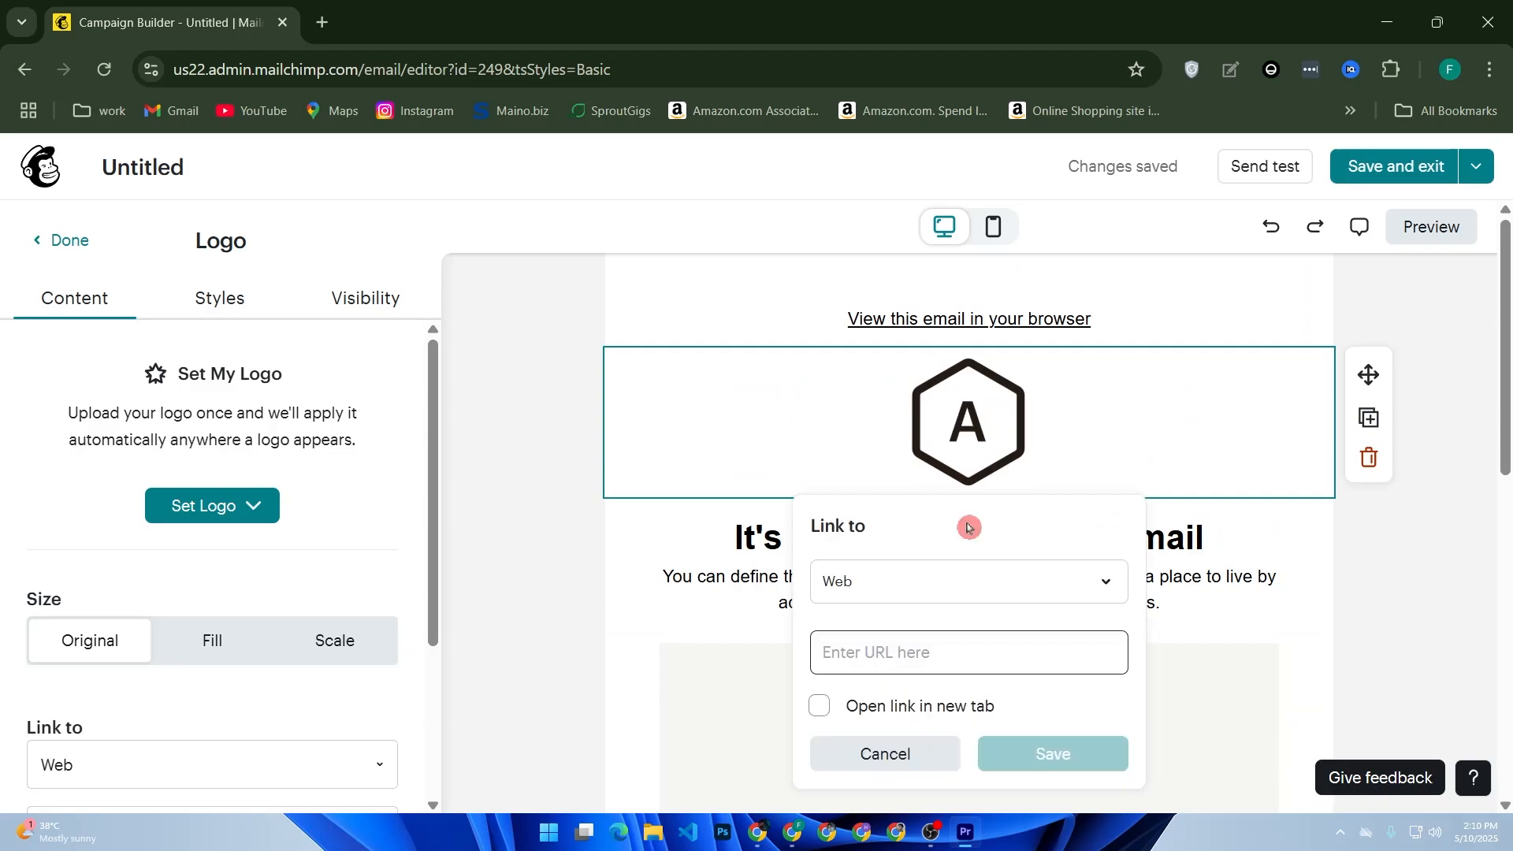
{"action": "left_click", "coordinate": [940, 583]}
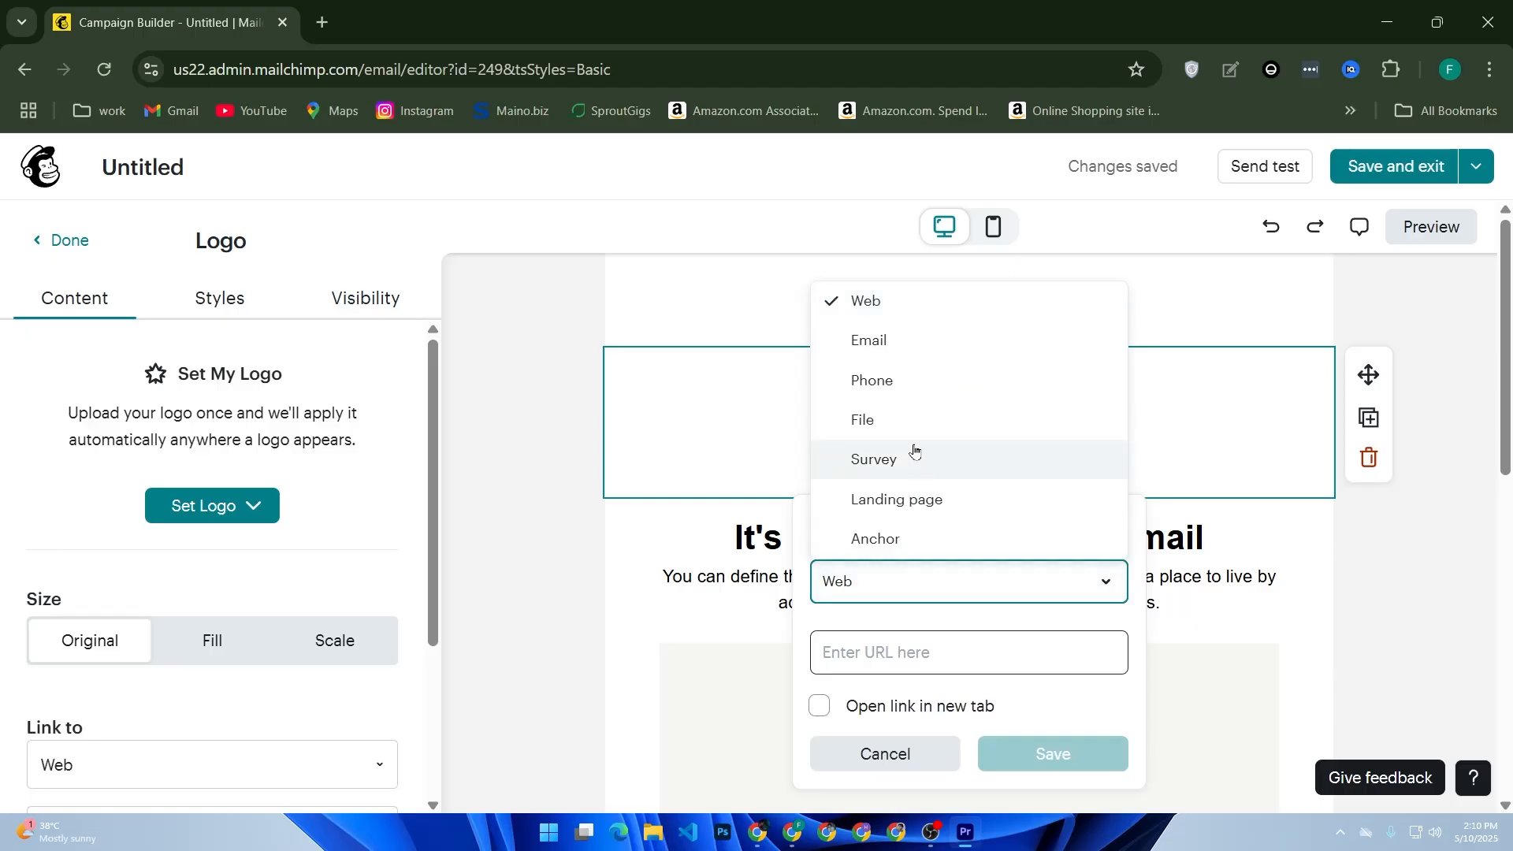
{"action": "left_click", "coordinate": [939, 660]}
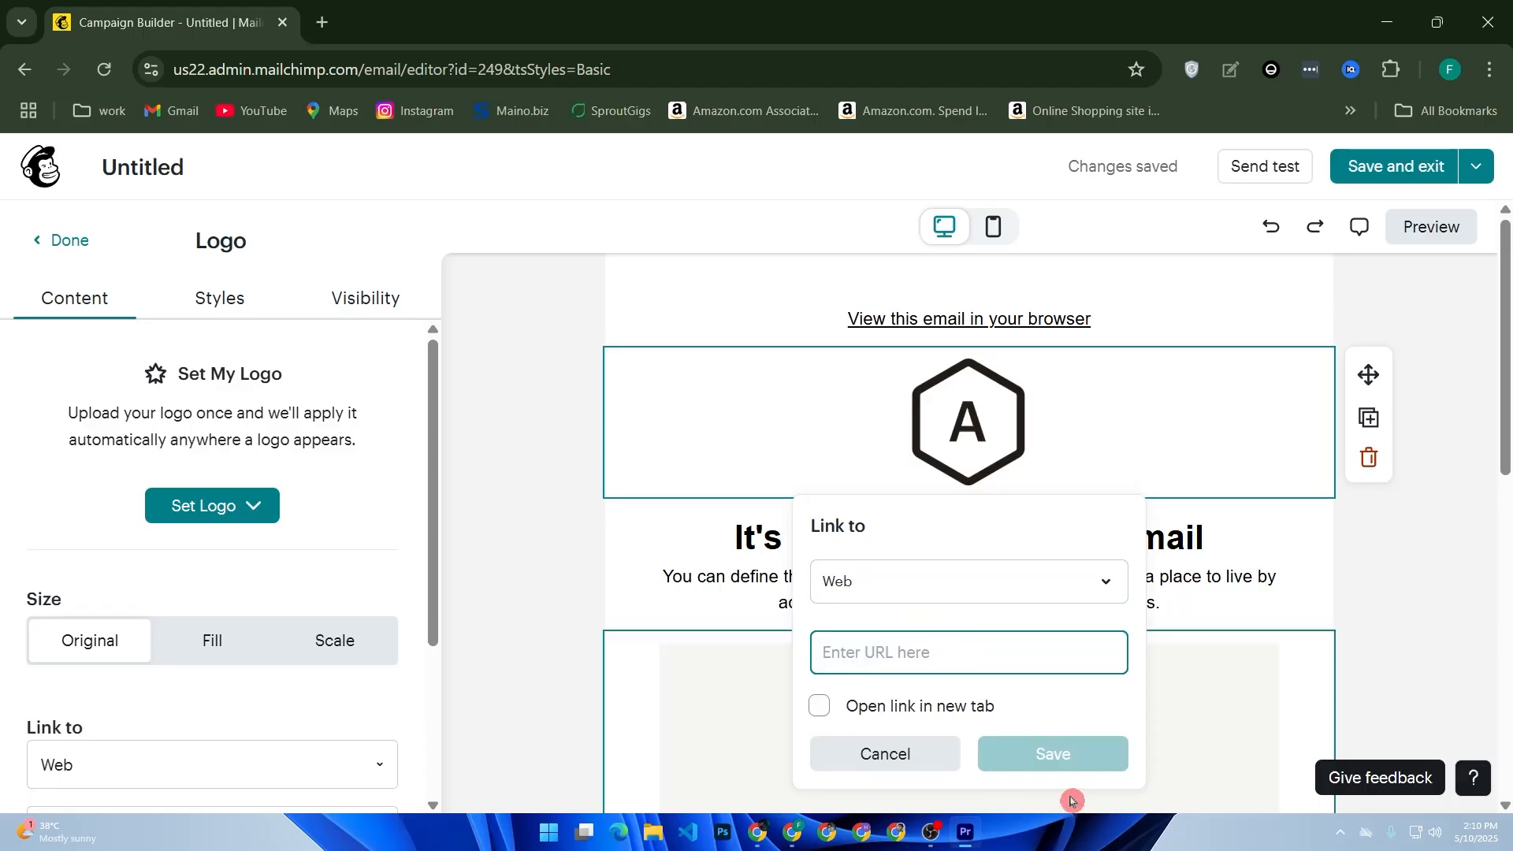
{"action": "left_click", "coordinate": [910, 733]}
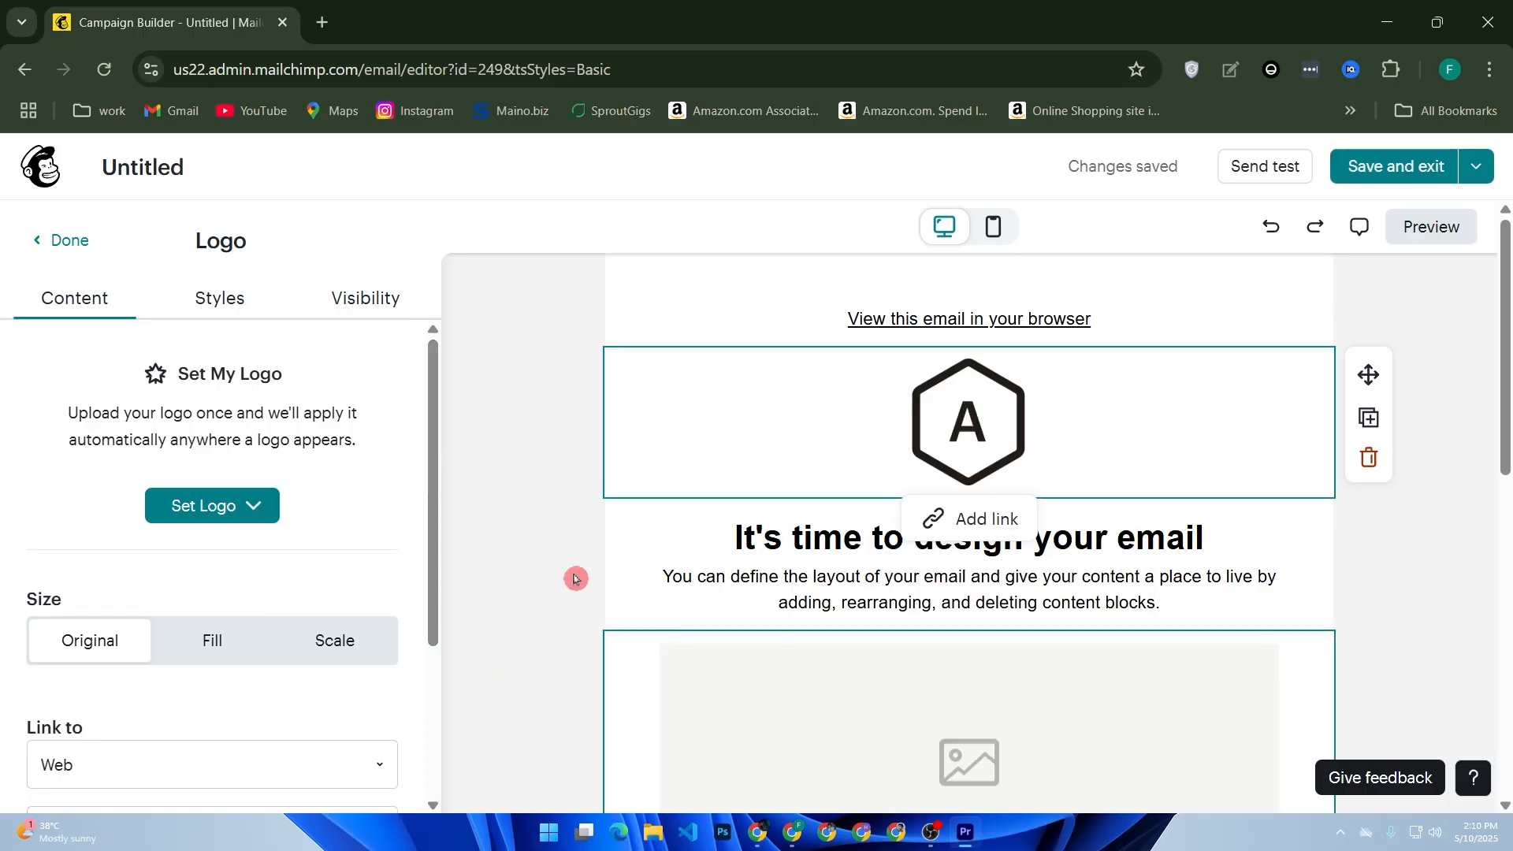
Browse the content studio images for a logo.
{"action": "left_click", "coordinate": [245, 514]}
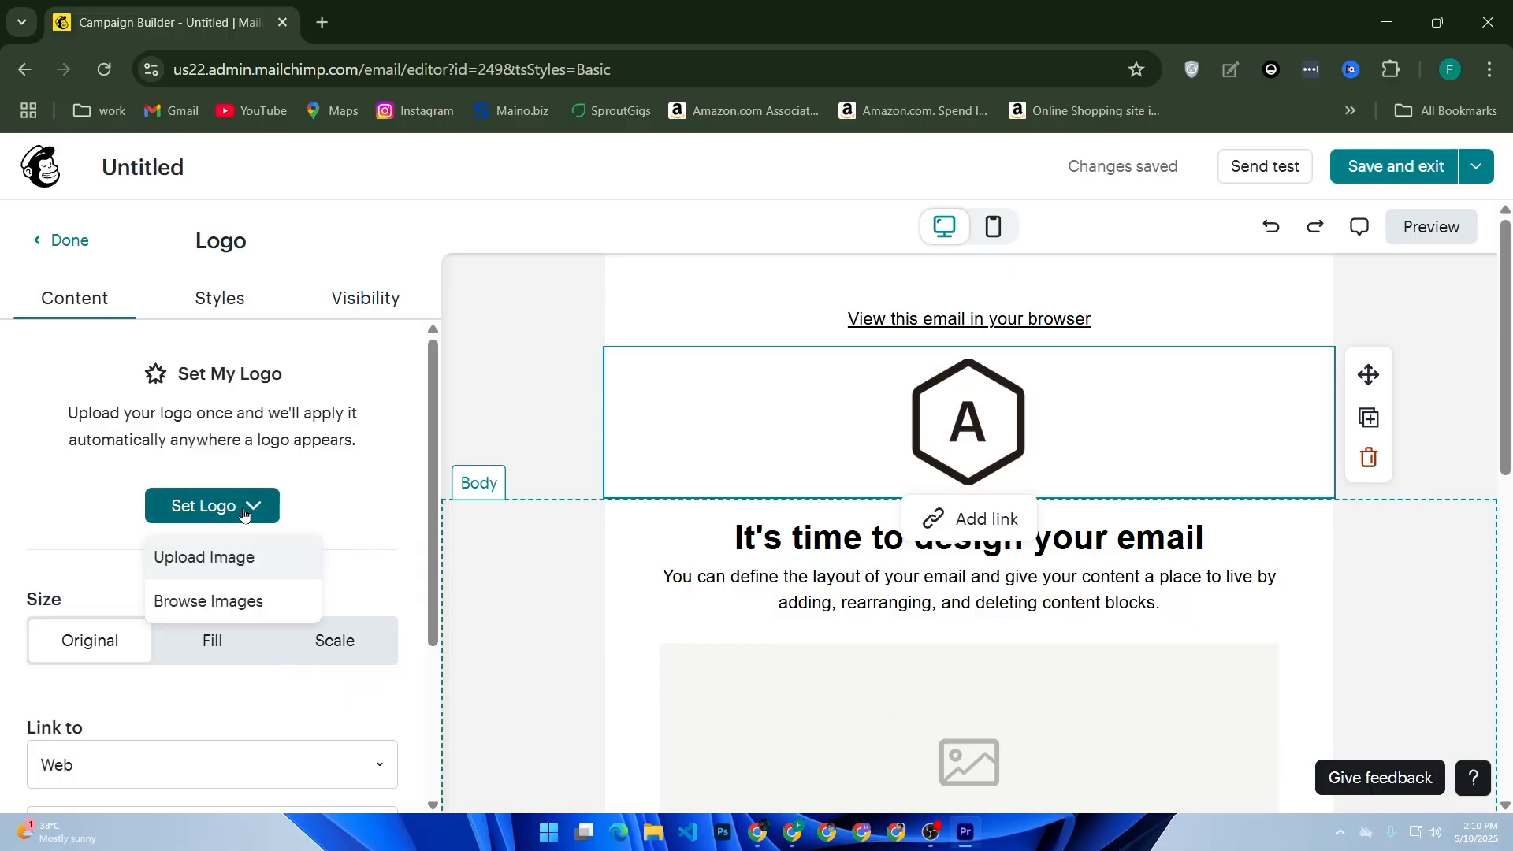
{"action": "left_click", "coordinate": [209, 601]}
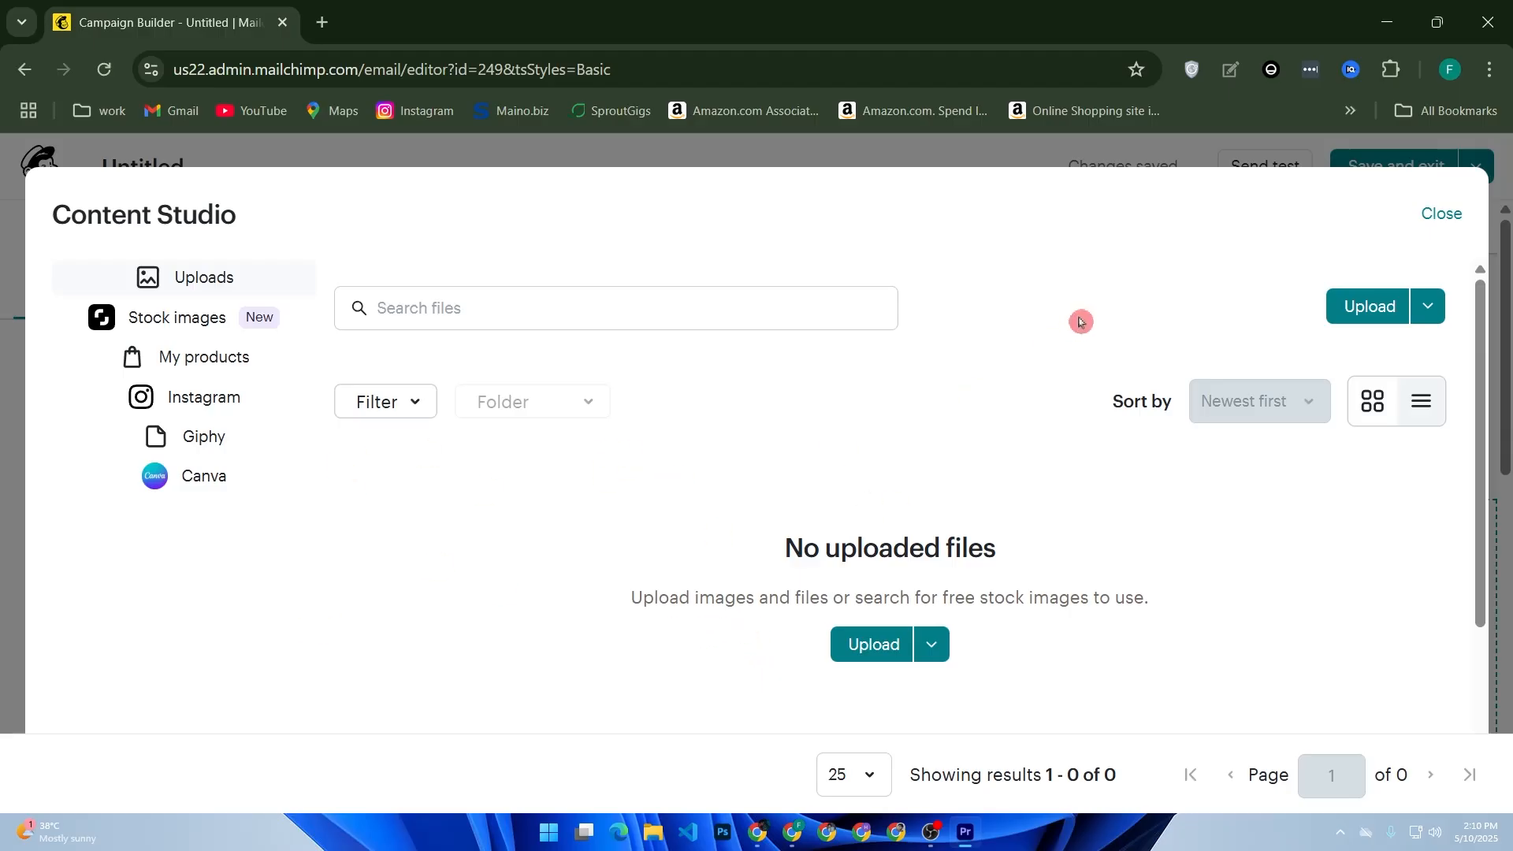
{"action": "left_click", "coordinate": [1444, 213]}
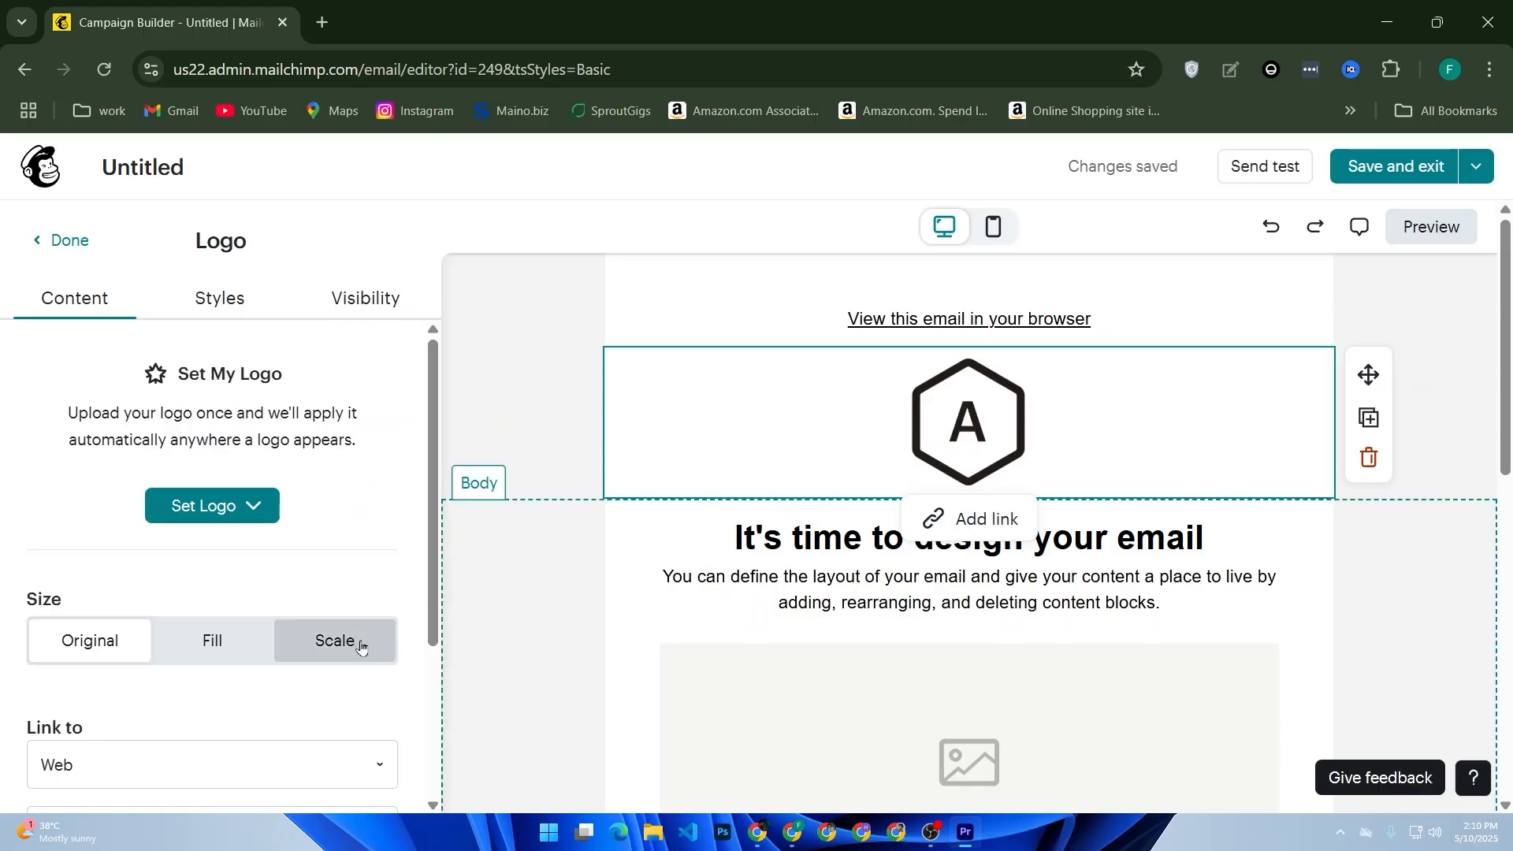
Try the logo's Fill and Scale size options, returning it to Original.
{"action": "scroll", "coordinate": [347, 623], "scroll_direction": "down", "scroll_amount": 3}
{"action": "left_click", "coordinate": [220, 471]}
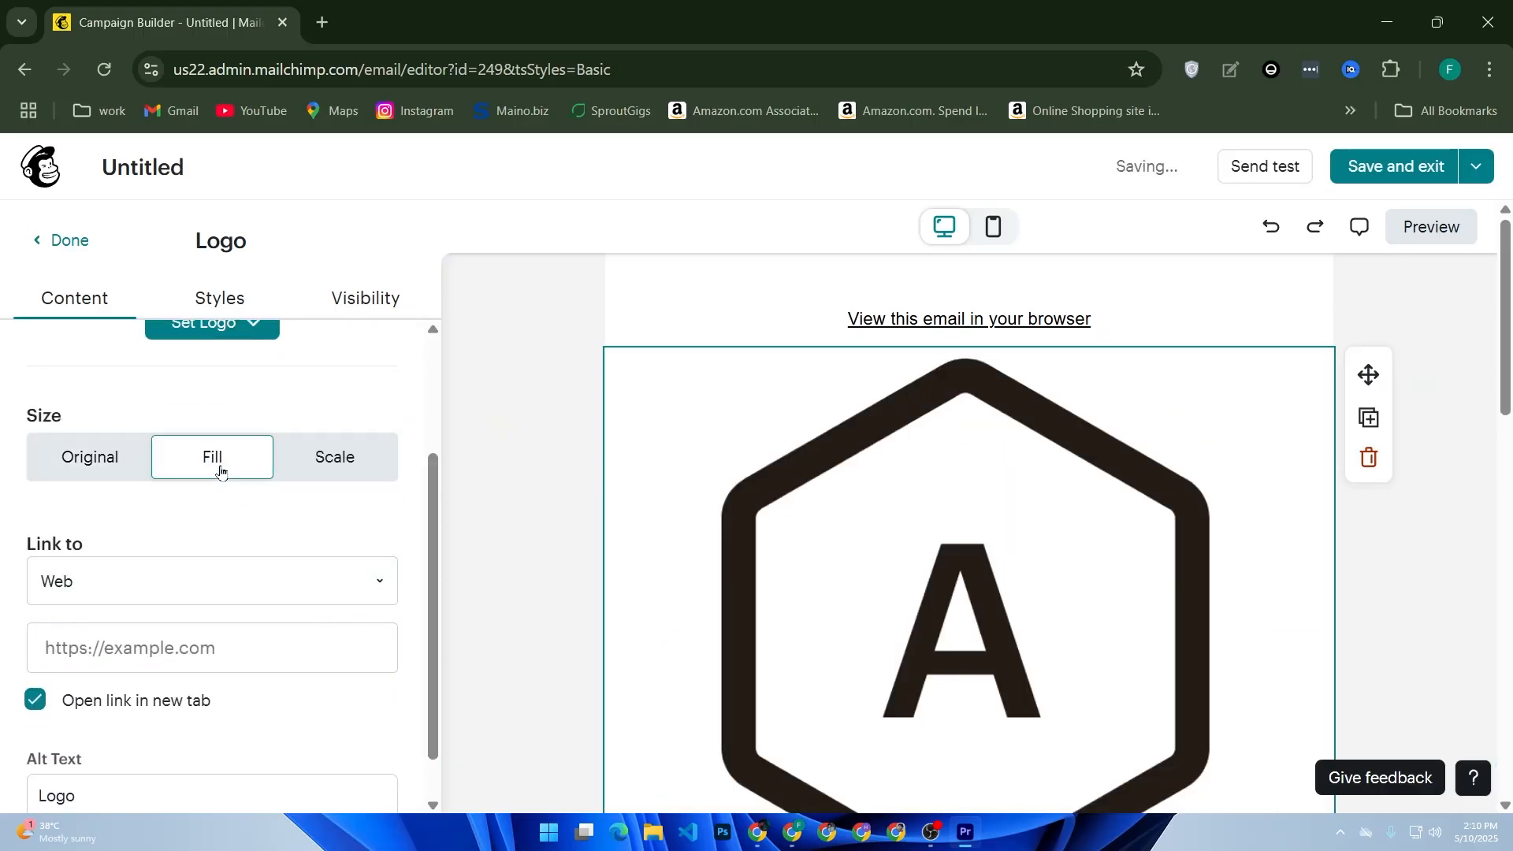
{"action": "scroll", "coordinate": [912, 513], "scroll_direction": "down", "scroll_amount": 5}
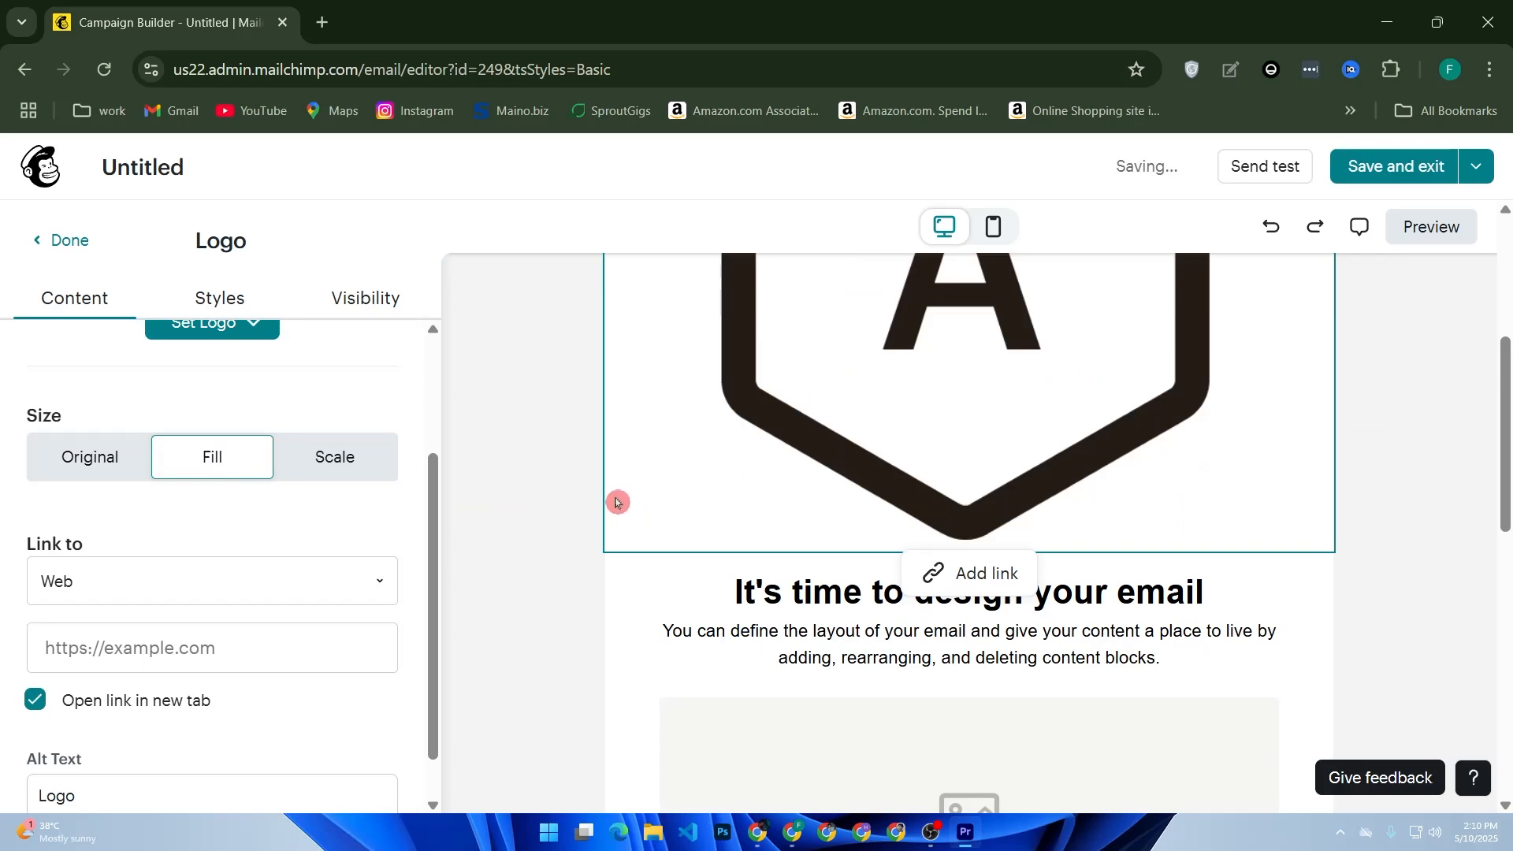
{"action": "scroll", "coordinate": [801, 443], "scroll_direction": "up", "scroll_amount": 4}
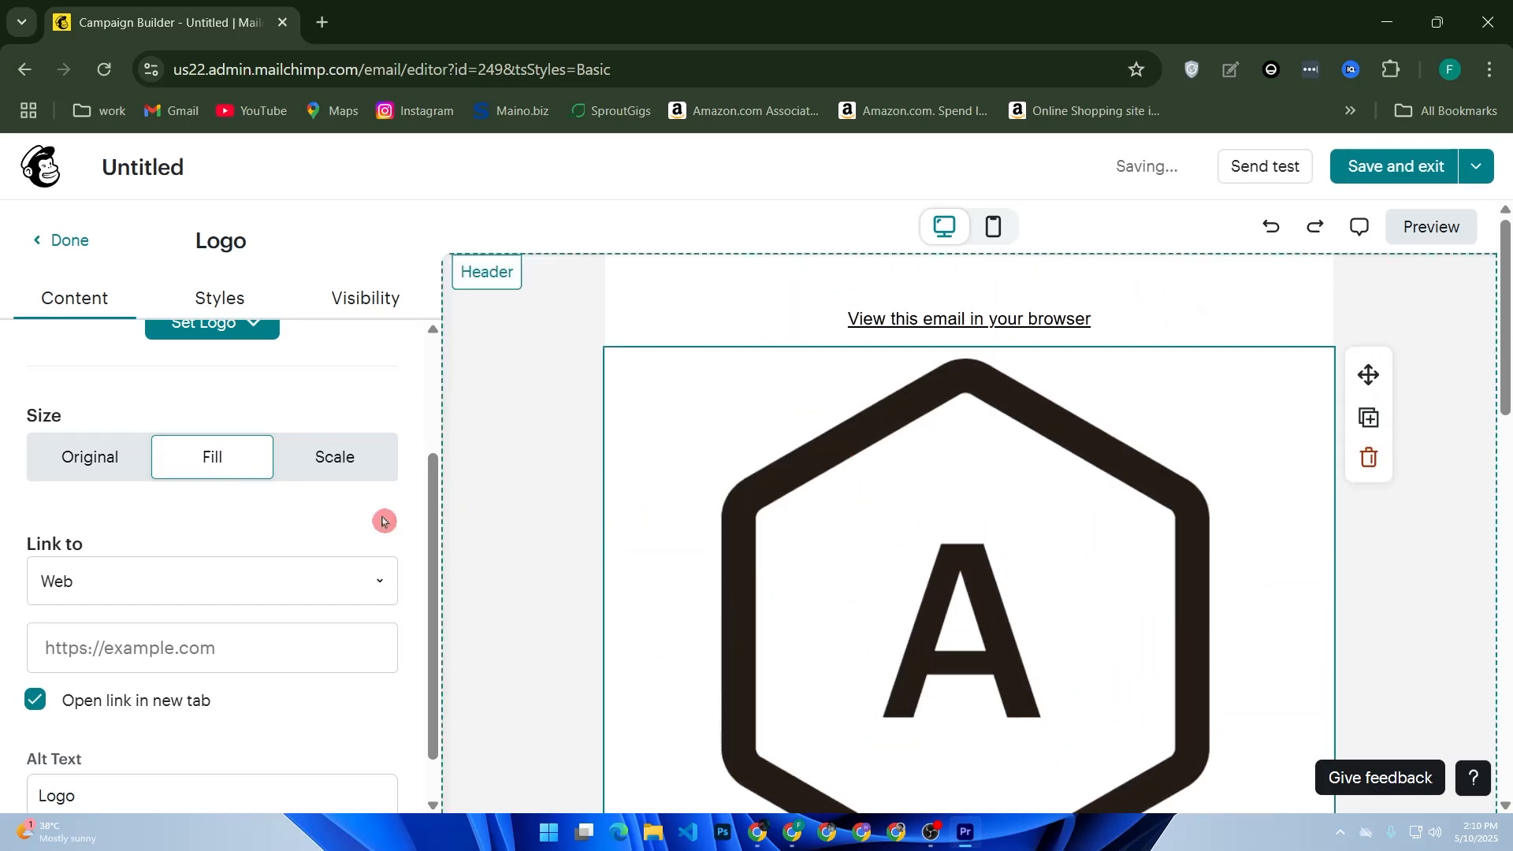
{"action": "left_click", "coordinate": [361, 466]}
{"action": "left_click", "coordinate": [93, 471]}
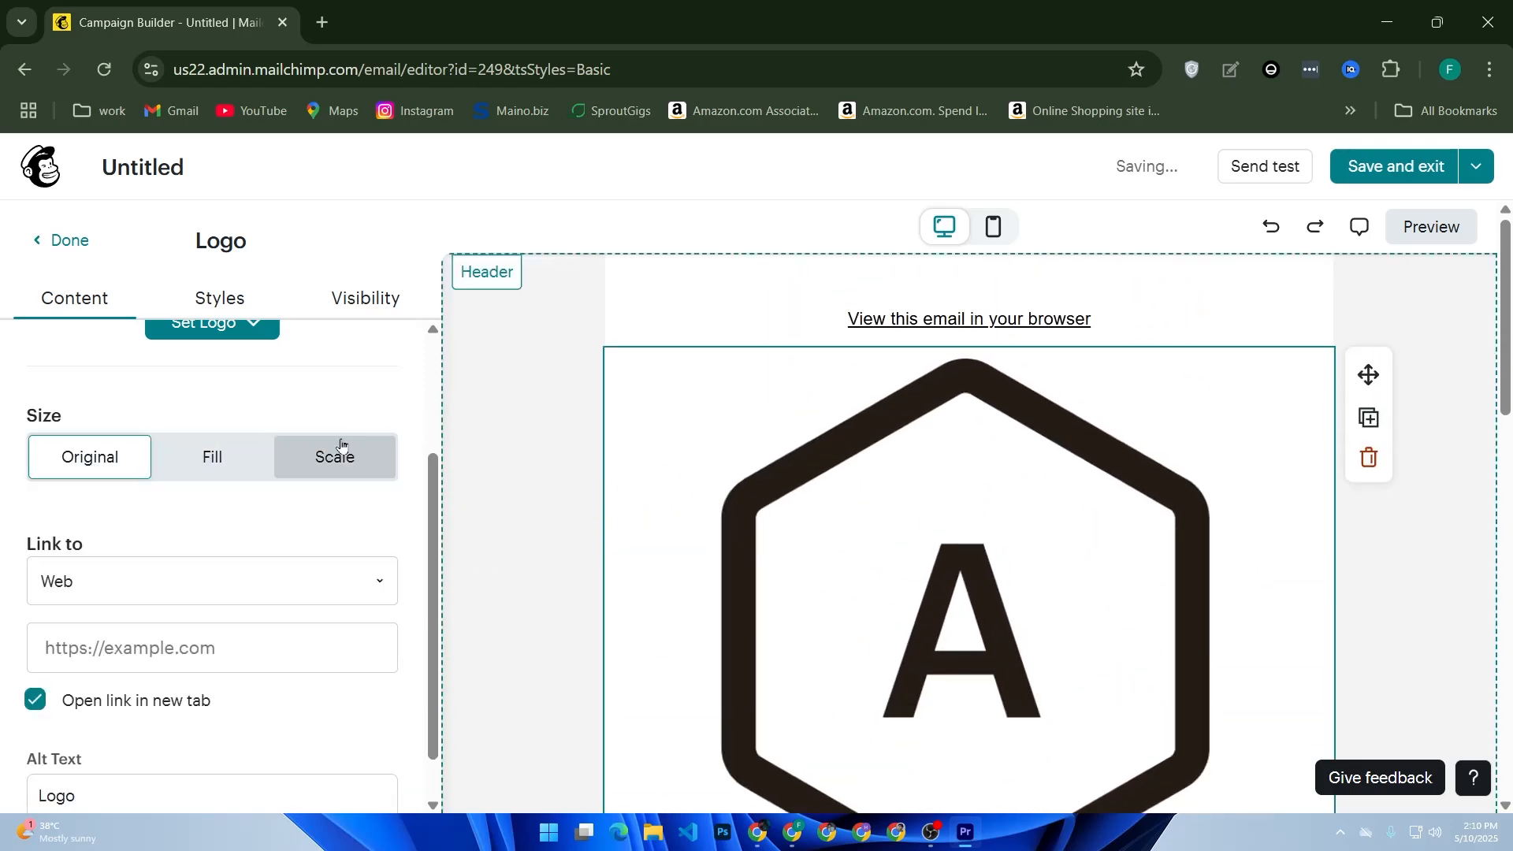
Clear the logo's alt text.
{"action": "scroll", "coordinate": [241, 483], "scroll_direction": "down", "scroll_amount": 1}
{"action": "scroll", "coordinate": [694, 472], "scroll_direction": "down", "scroll_amount": 1}
{"action": "scroll", "coordinate": [694, 472], "scroll_direction": "down", "scroll_amount": 4}
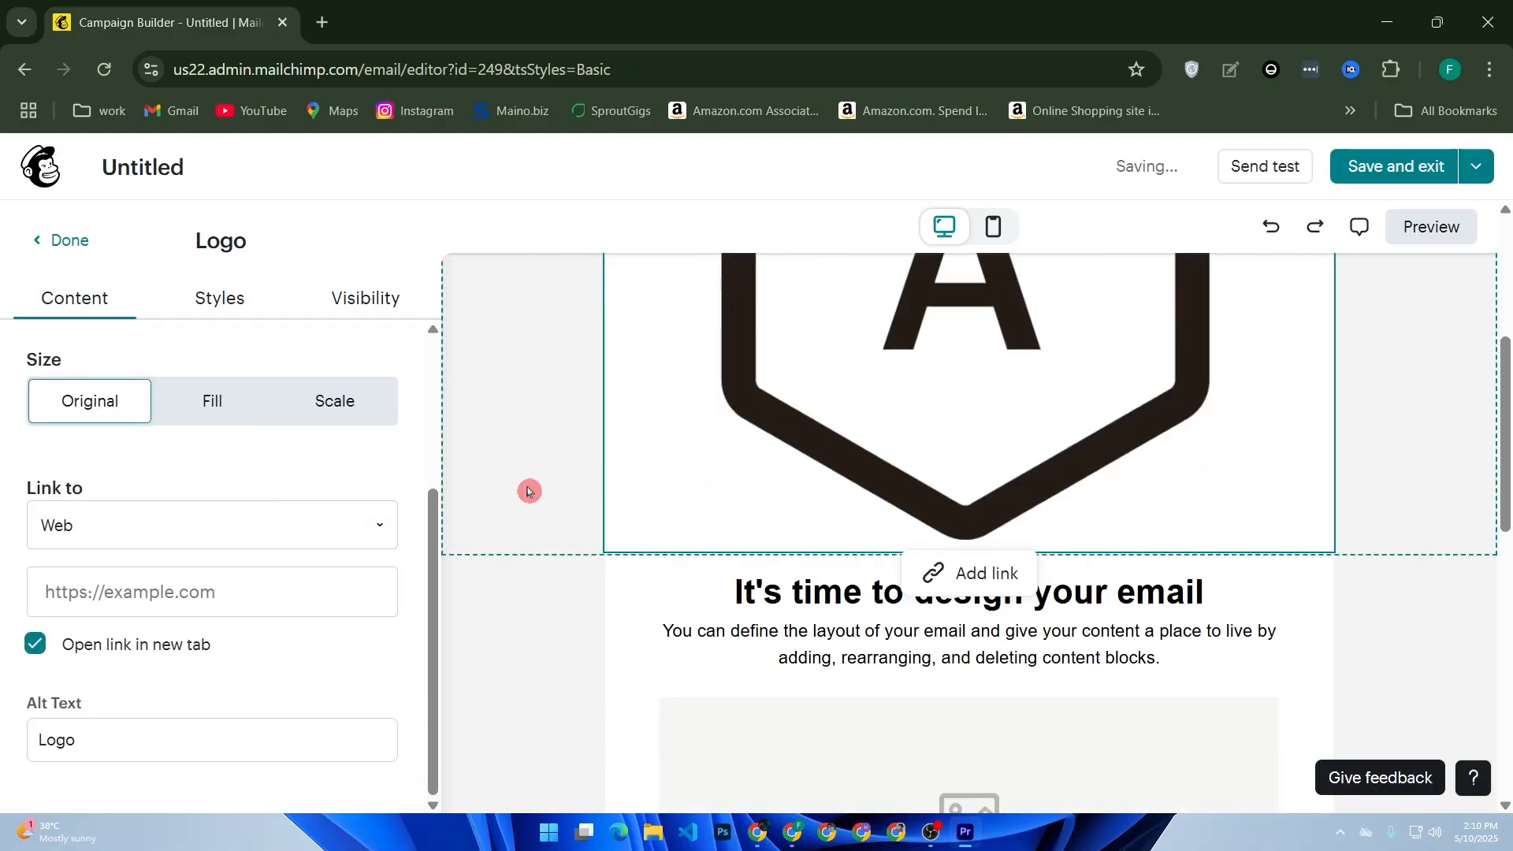
{"action": "left_click", "coordinate": [147, 737]}
{"action": "left_click_drag", "start_coordinate": [97, 742], "coordinate": [6, 749]}
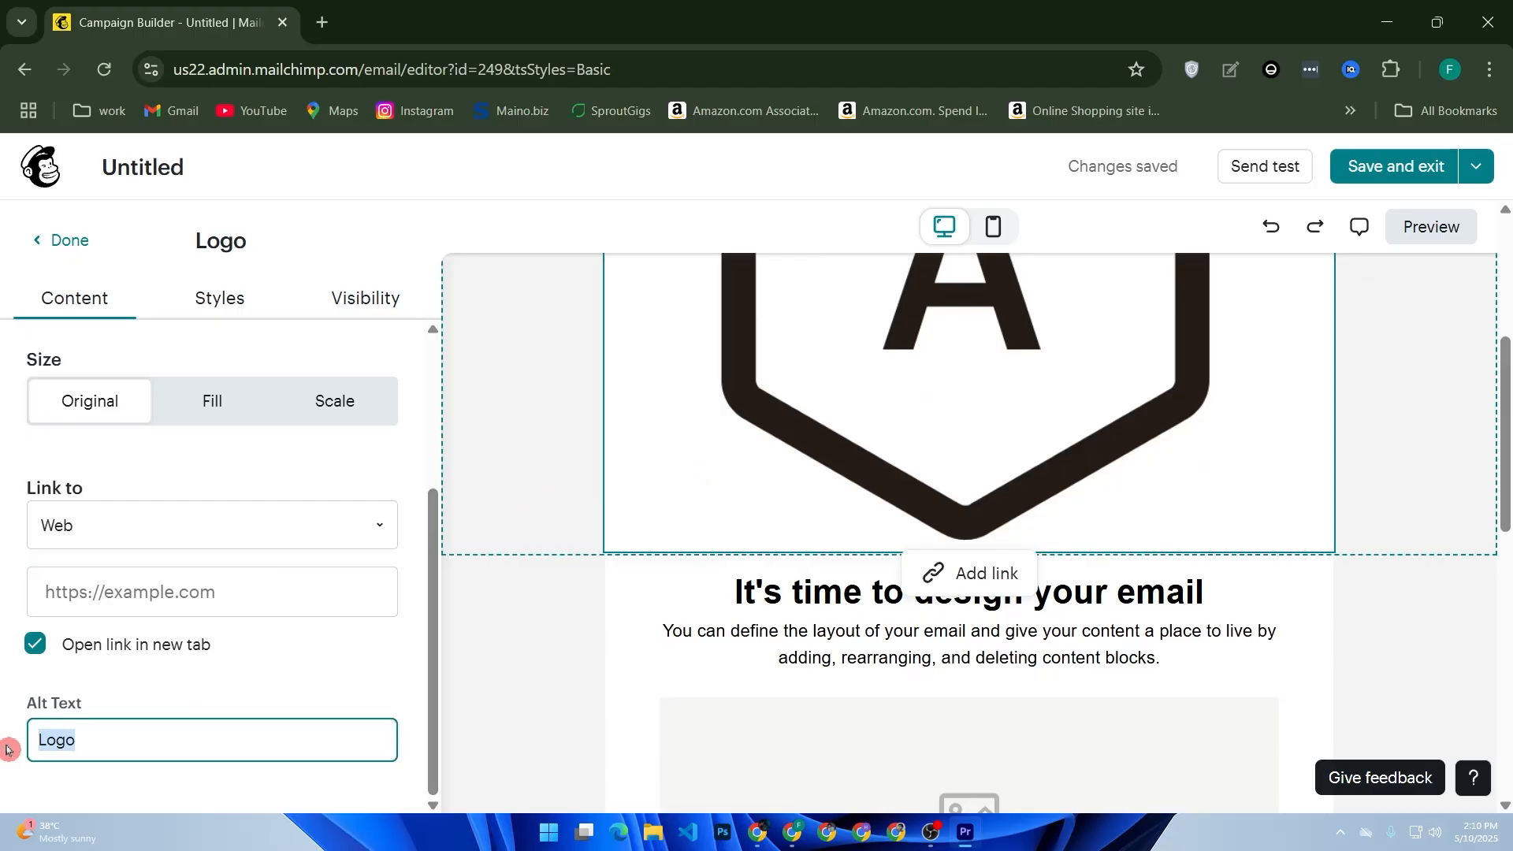
{"action": "type", "text": "kjd"}
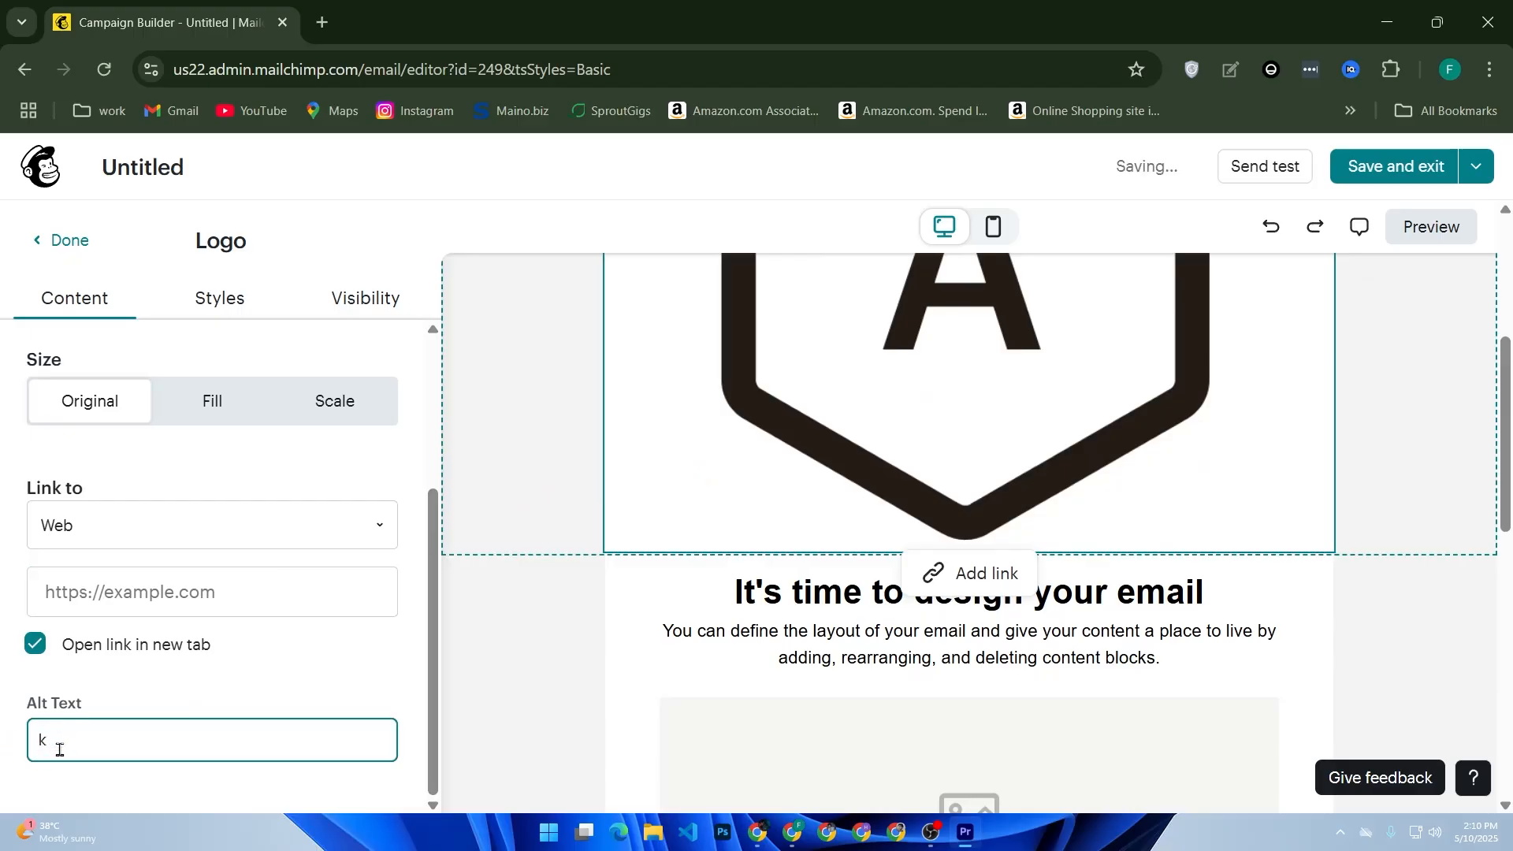
{"action": "key", "text": "BackSpace"}
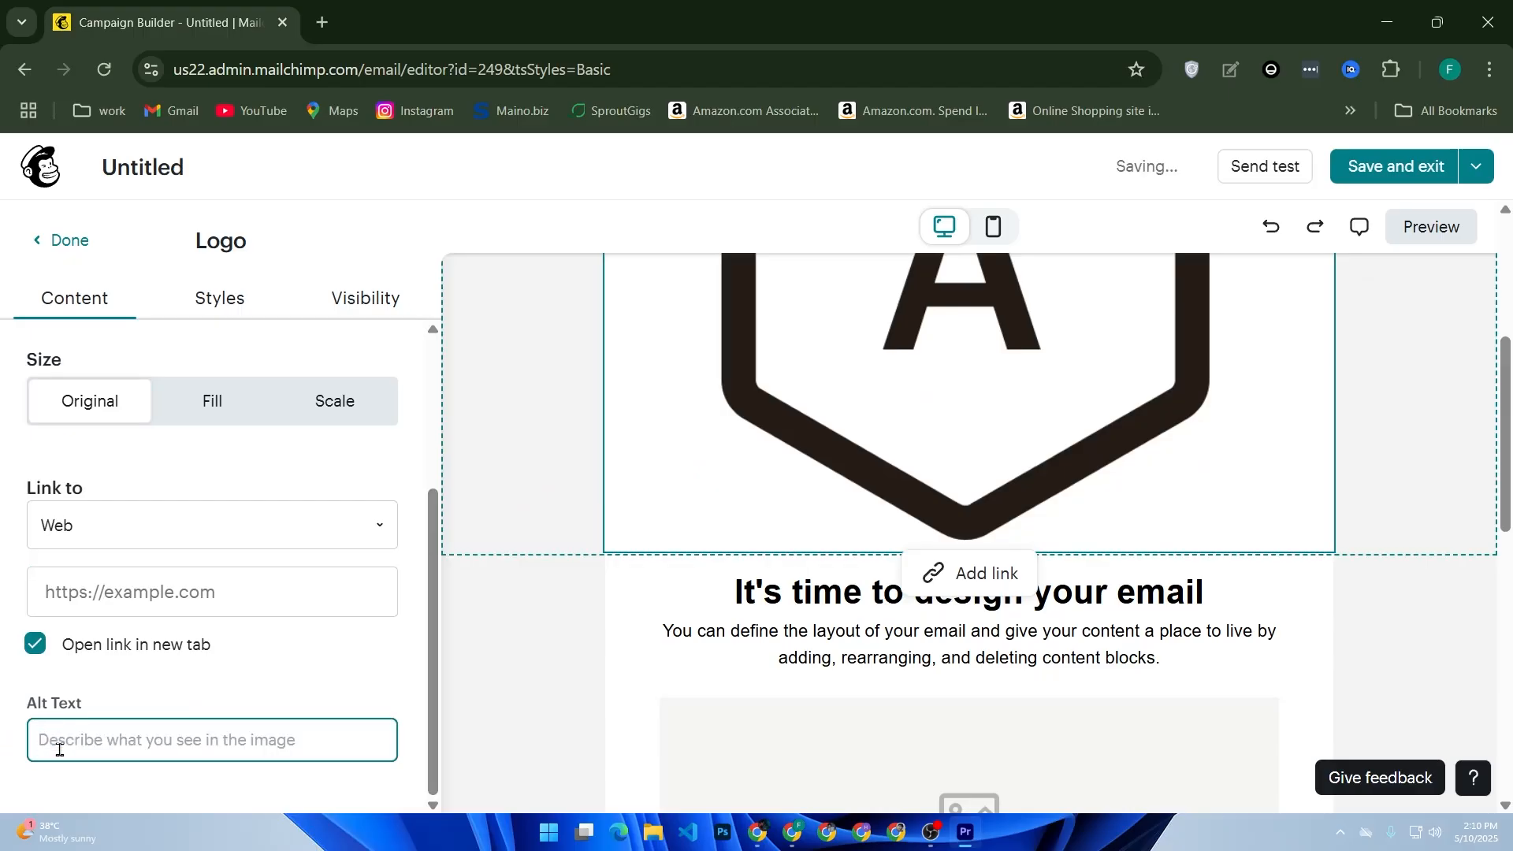
Set the logo's alt text to "your website".
{"action": "type", "text": "your website"}
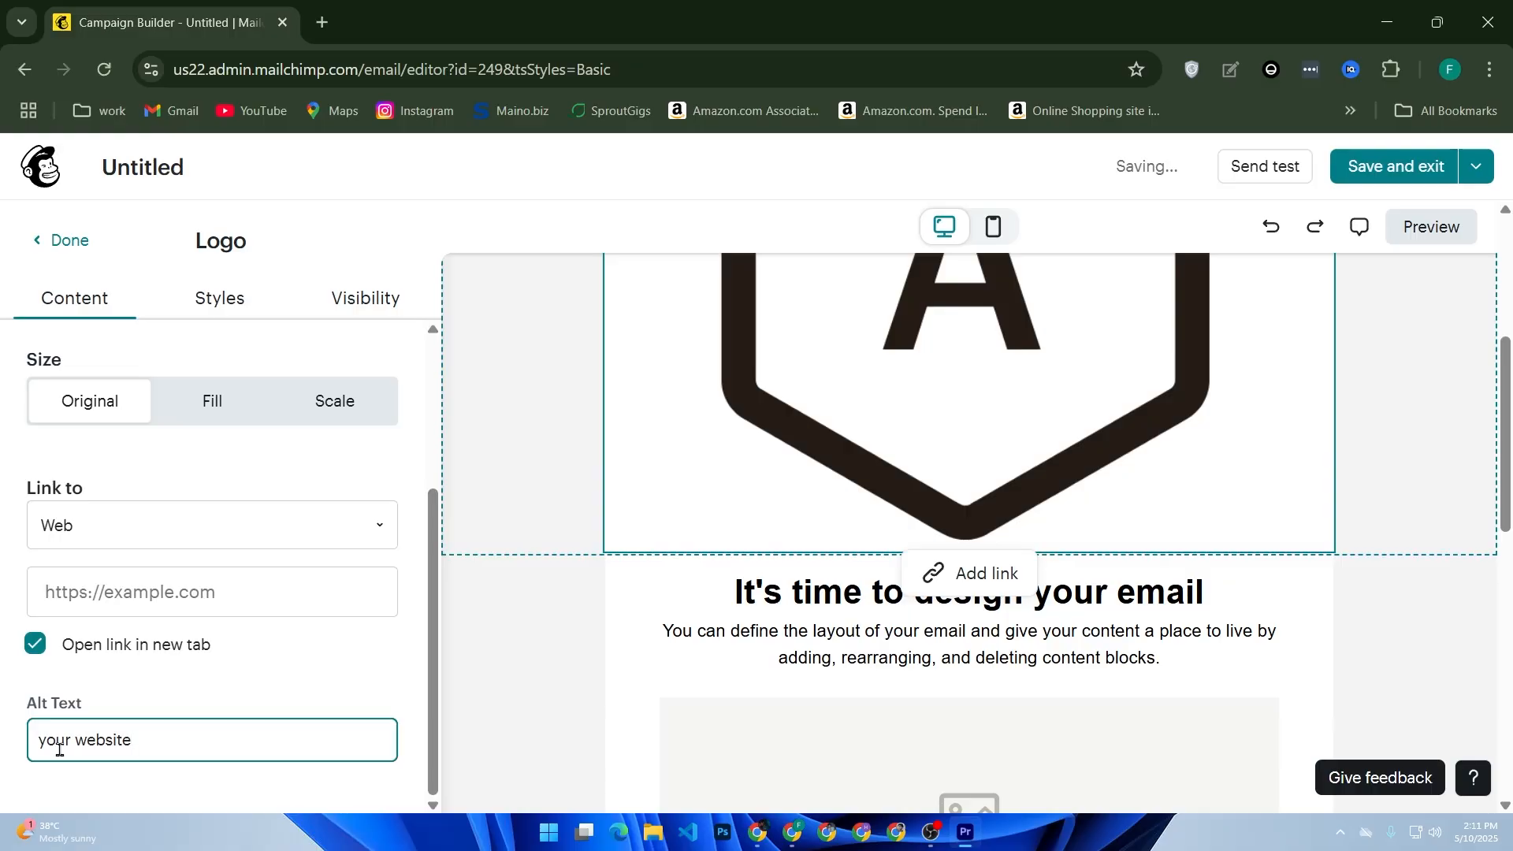
{"action": "scroll", "coordinate": [993, 662], "scroll_direction": "up", "scroll_amount": 4}
Preview the email in desktop view, then close the preview.
{"action": "left_click", "coordinate": [1432, 232]}
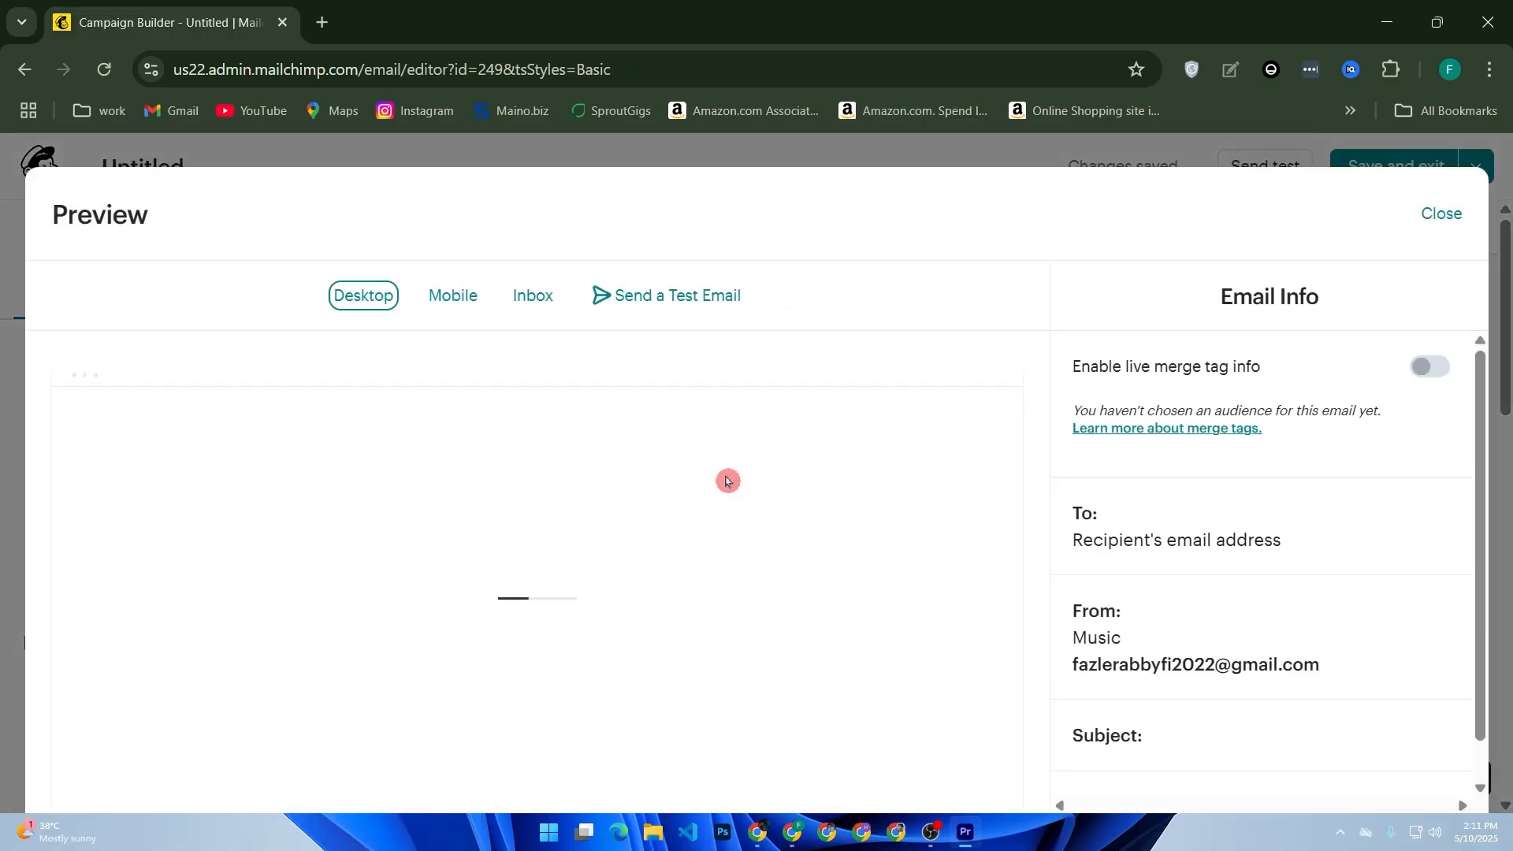
{"action": "scroll", "coordinate": [726, 488], "scroll_direction": "down", "scroll_amount": 10}
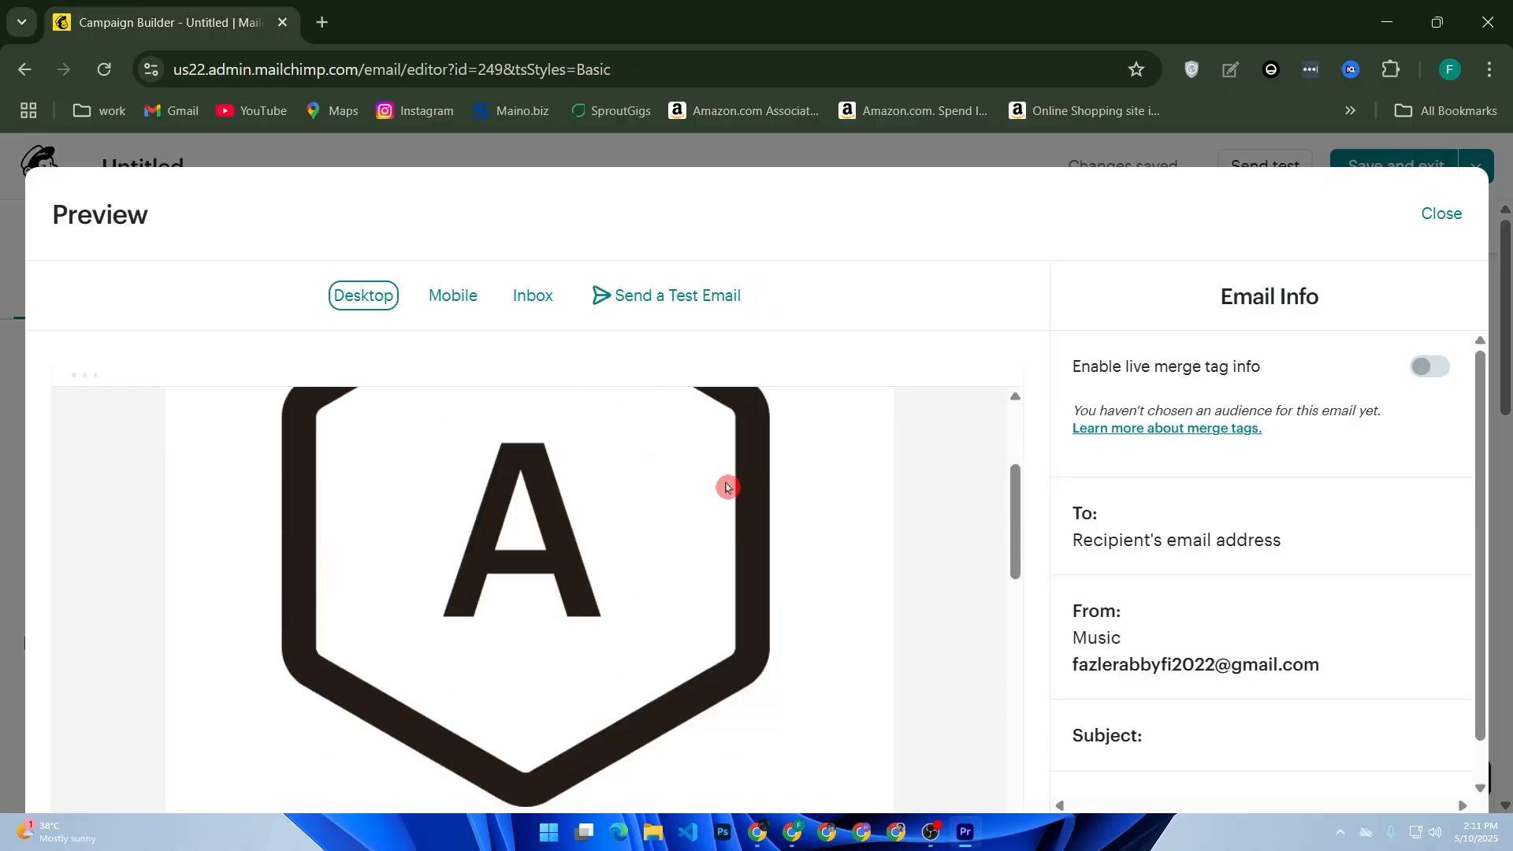
{"action": "scroll", "coordinate": [726, 497], "scroll_direction": "down", "scroll_amount": 5}
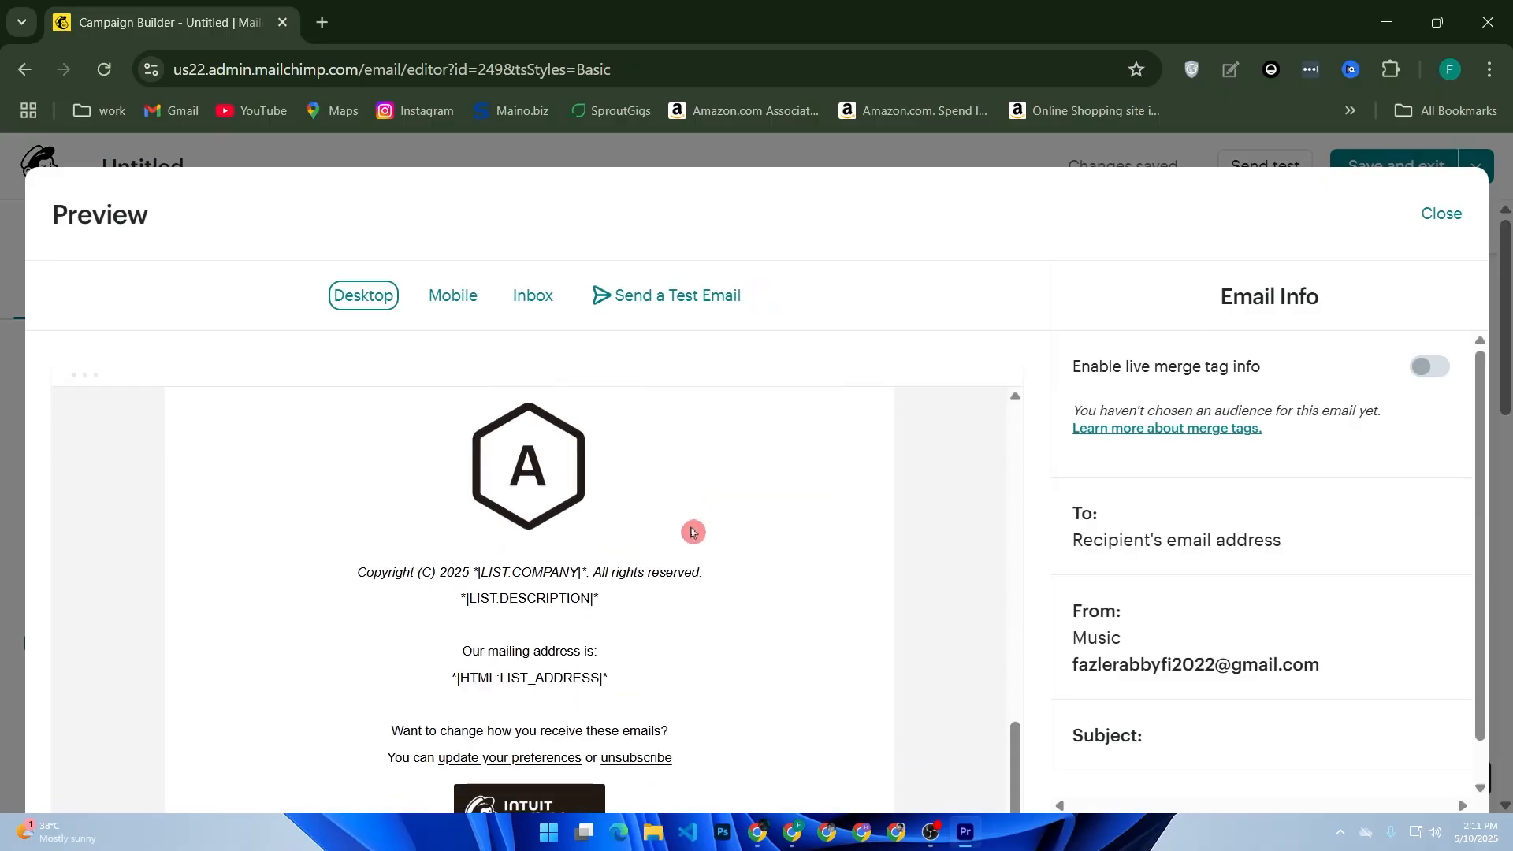
{"action": "left_click", "coordinate": [1443, 213]}
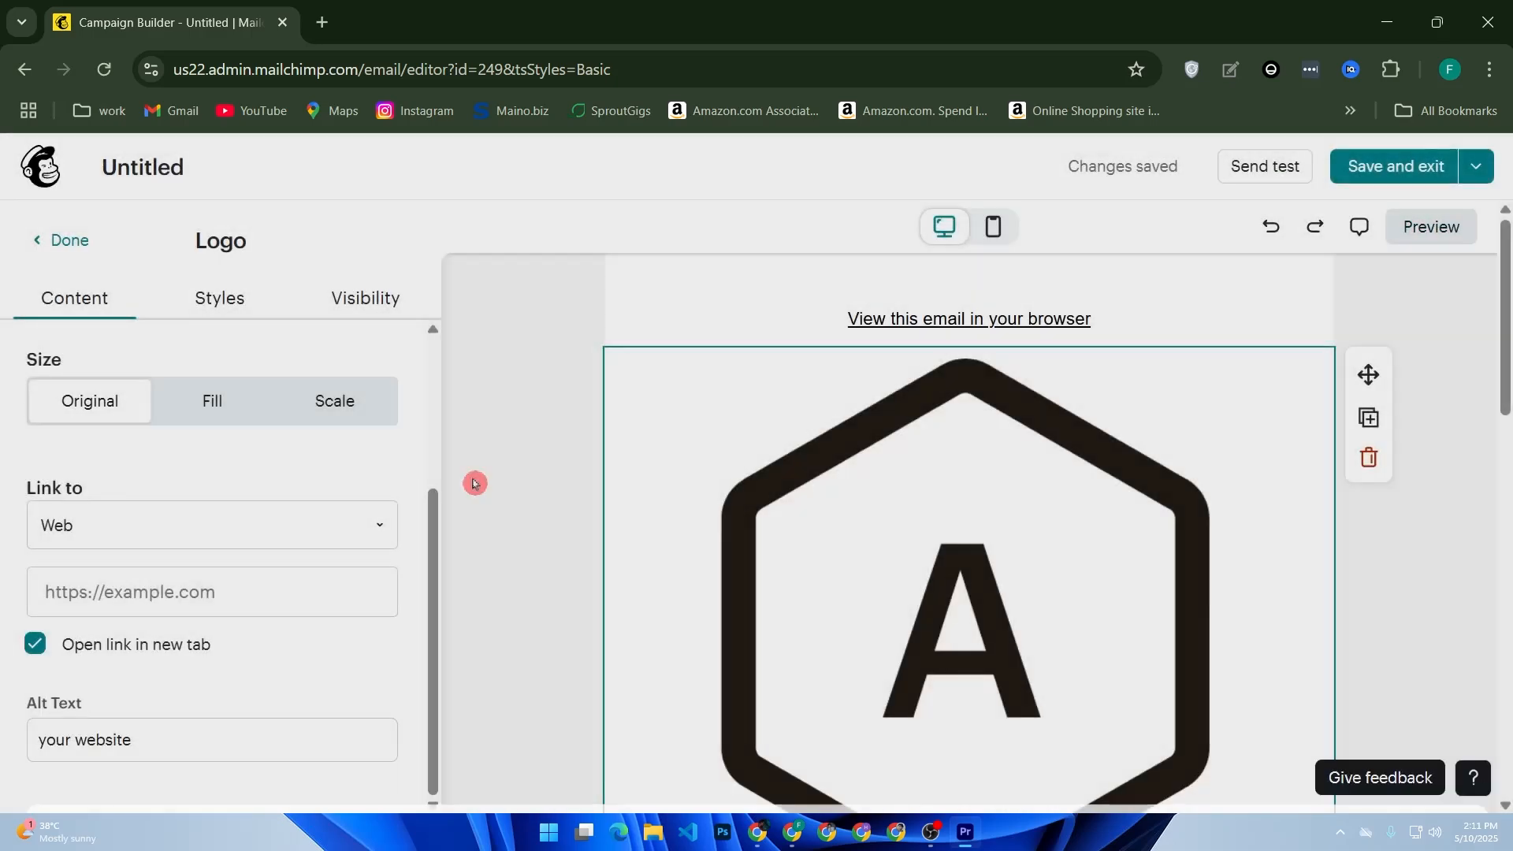
Set the logo block's background color to green in its styles.
{"action": "left_click", "coordinate": [221, 300]}
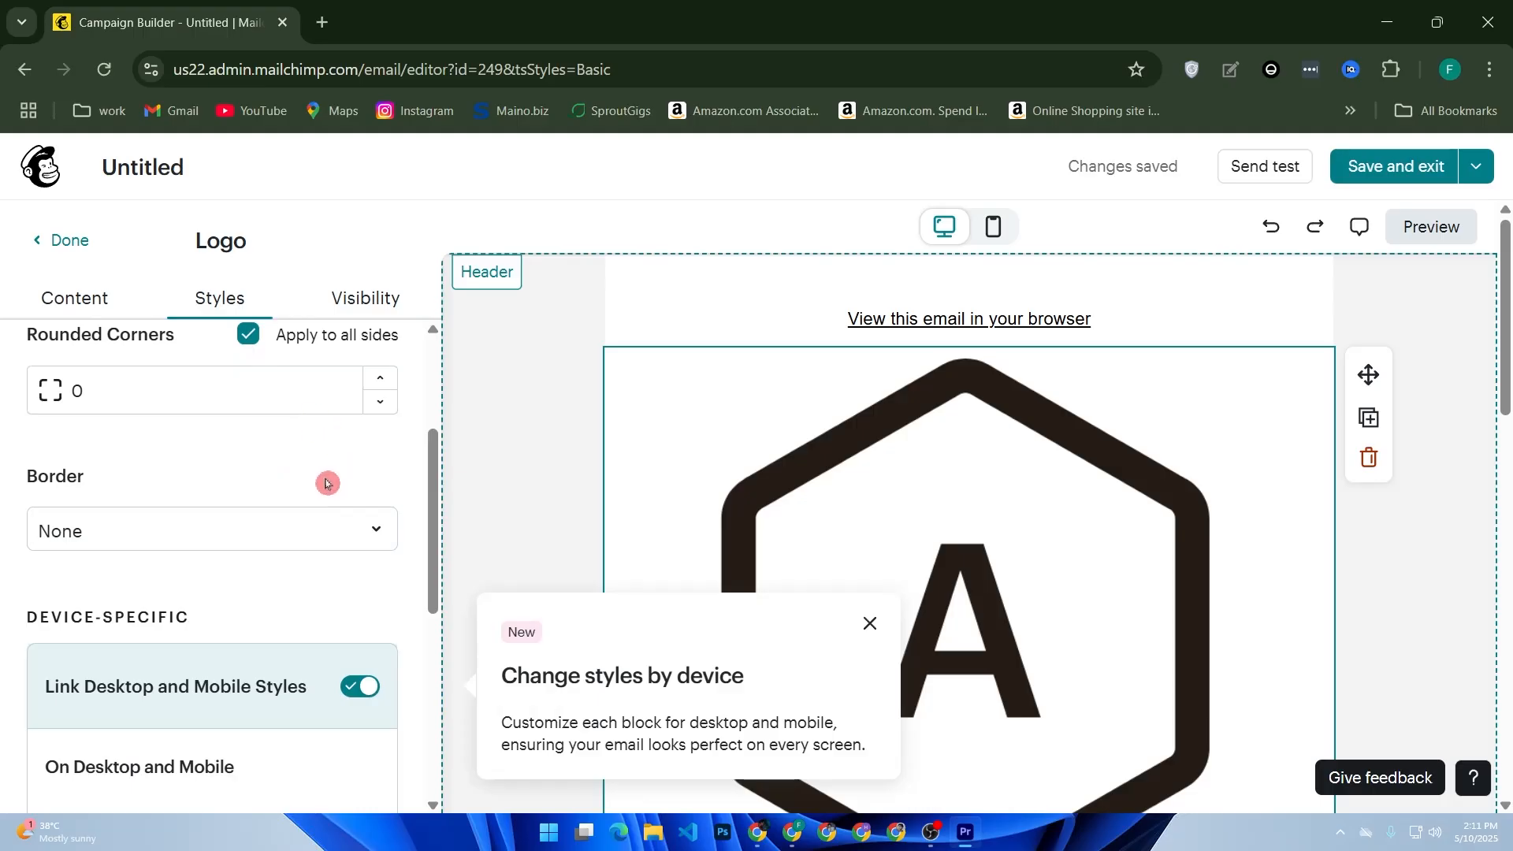
{"action": "scroll", "coordinate": [328, 481], "scroll_direction": "up", "scroll_amount": 2}
{"action": "scroll", "coordinate": [328, 481], "scroll_direction": "up", "scroll_amount": 1}
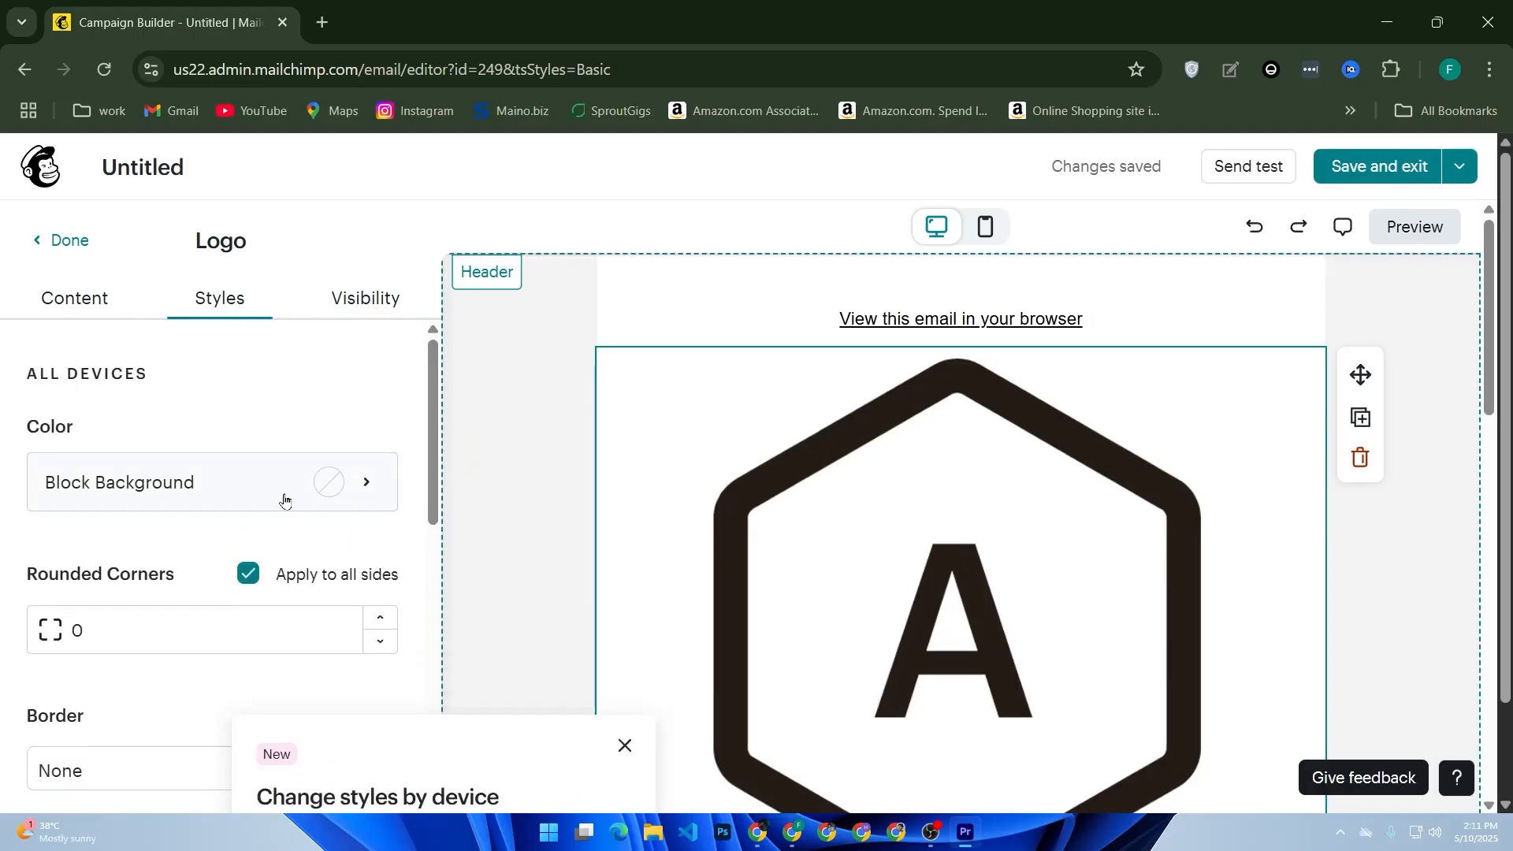
{"action": "left_click", "coordinate": [301, 495]}
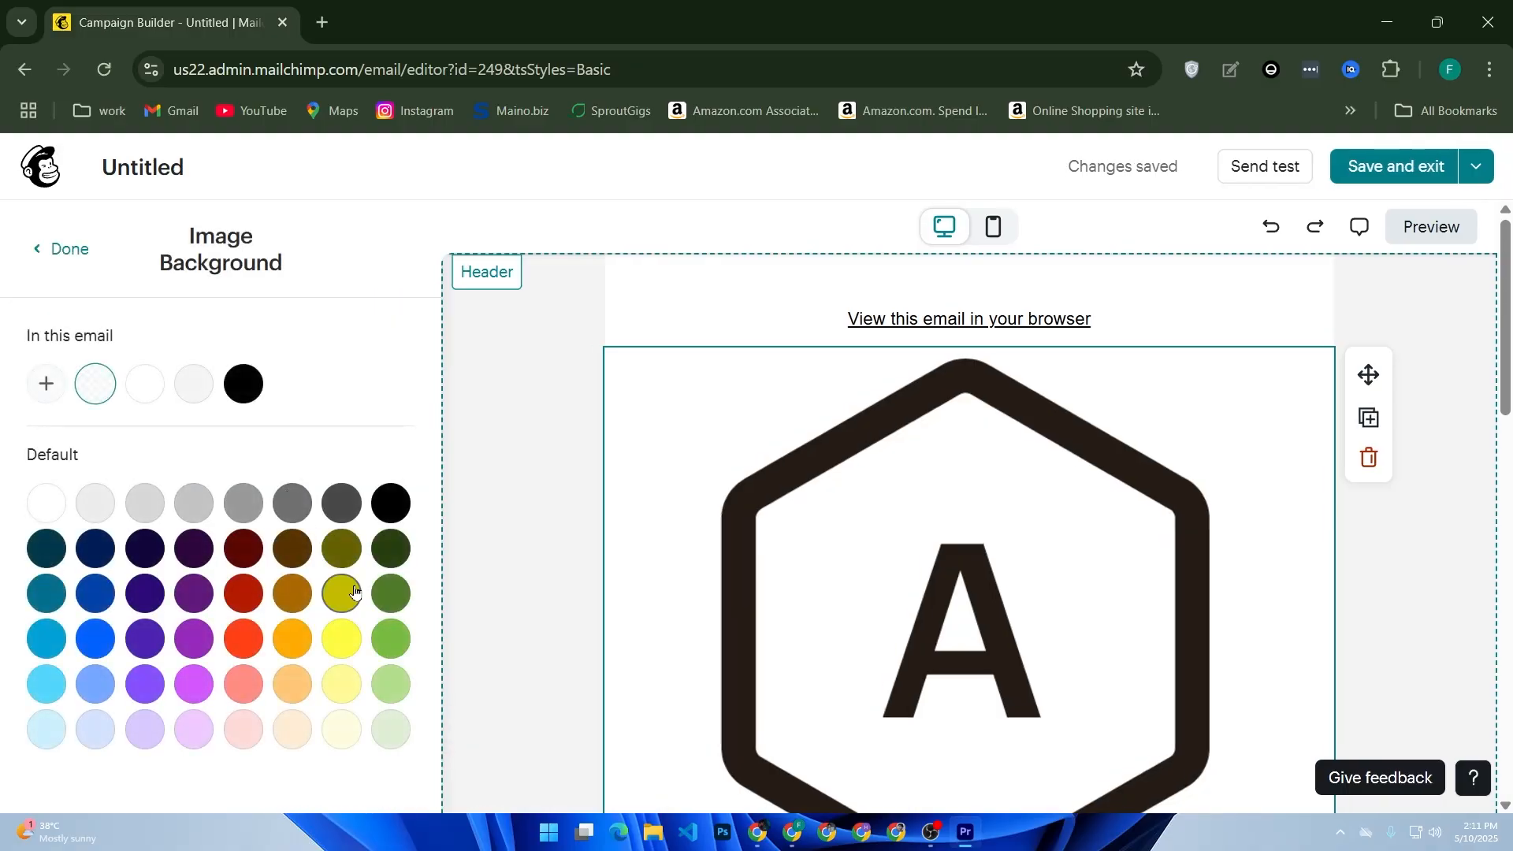
{"action": "left_click", "coordinate": [341, 639]}
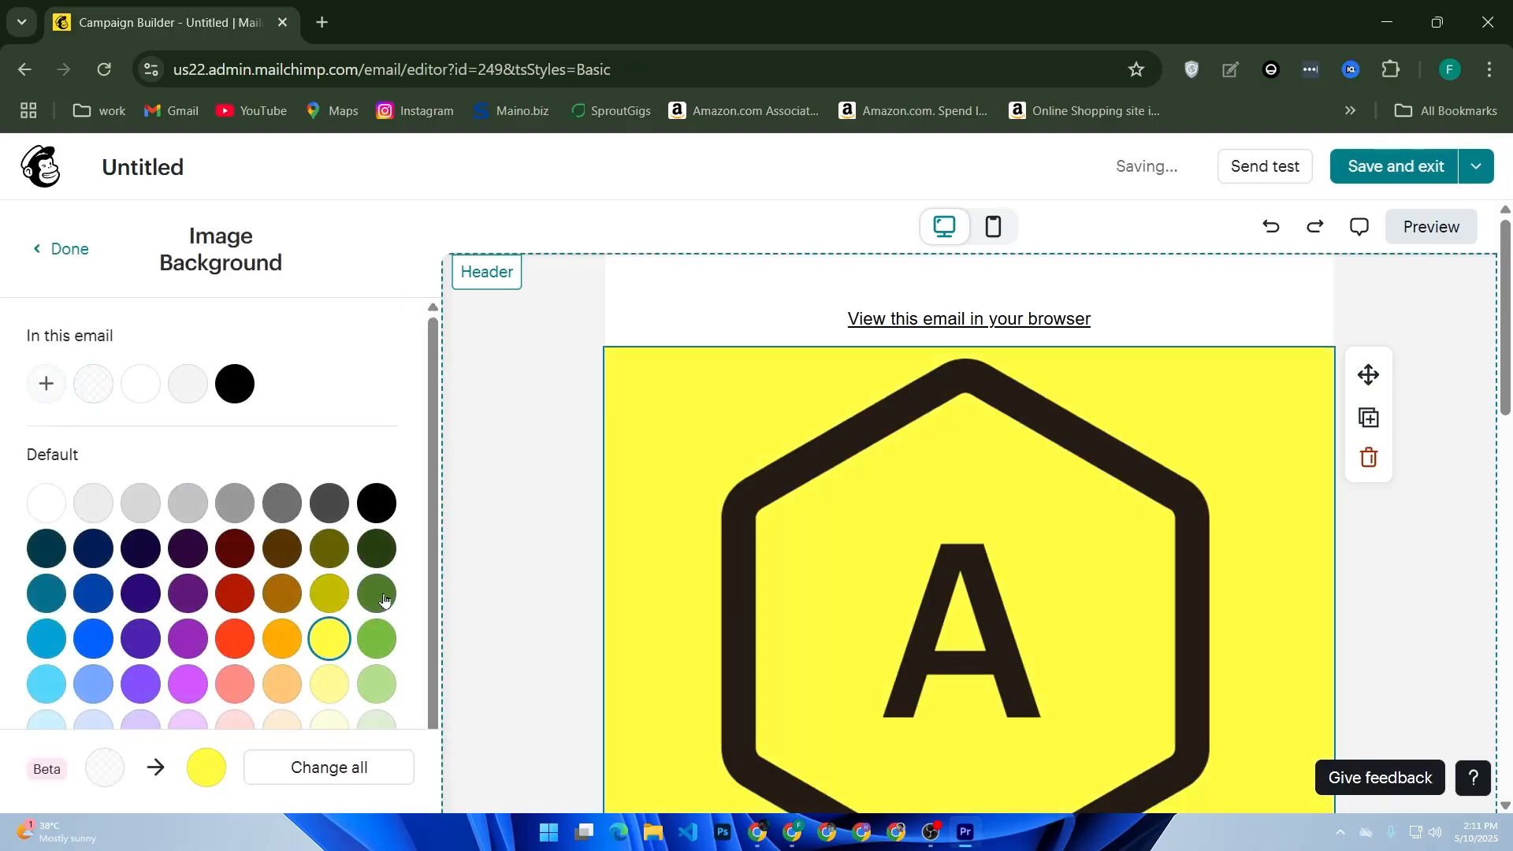
{"action": "left_click", "coordinate": [371, 636]}
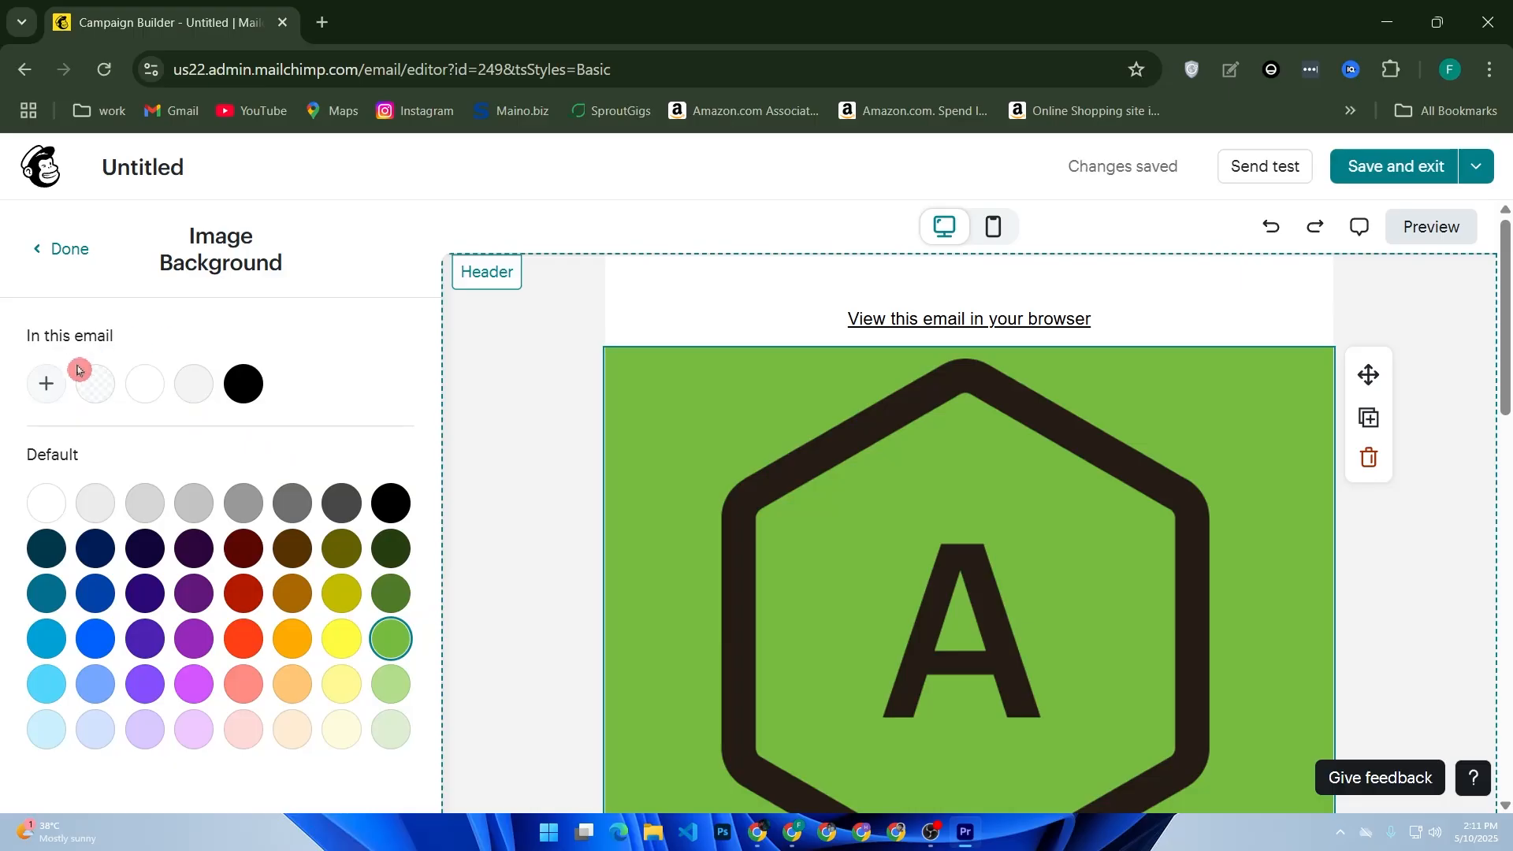
{"action": "left_click", "coordinate": [48, 252]}
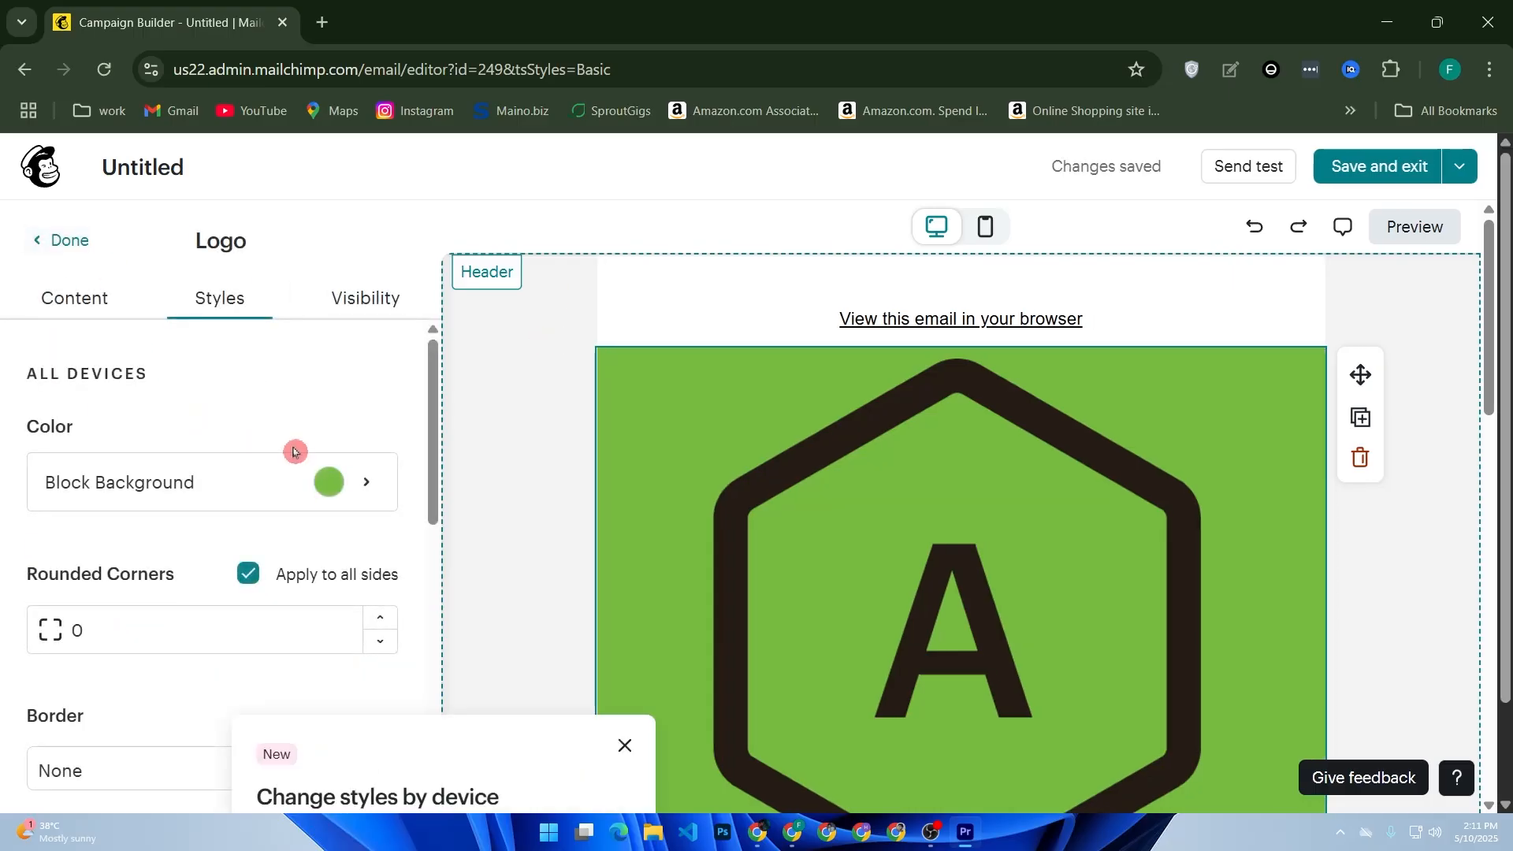
Set the logo block's rounded corners to 12 and dismiss the device-styles tip.
{"action": "scroll", "coordinate": [299, 476], "scroll_direction": "down", "scroll_amount": 2}
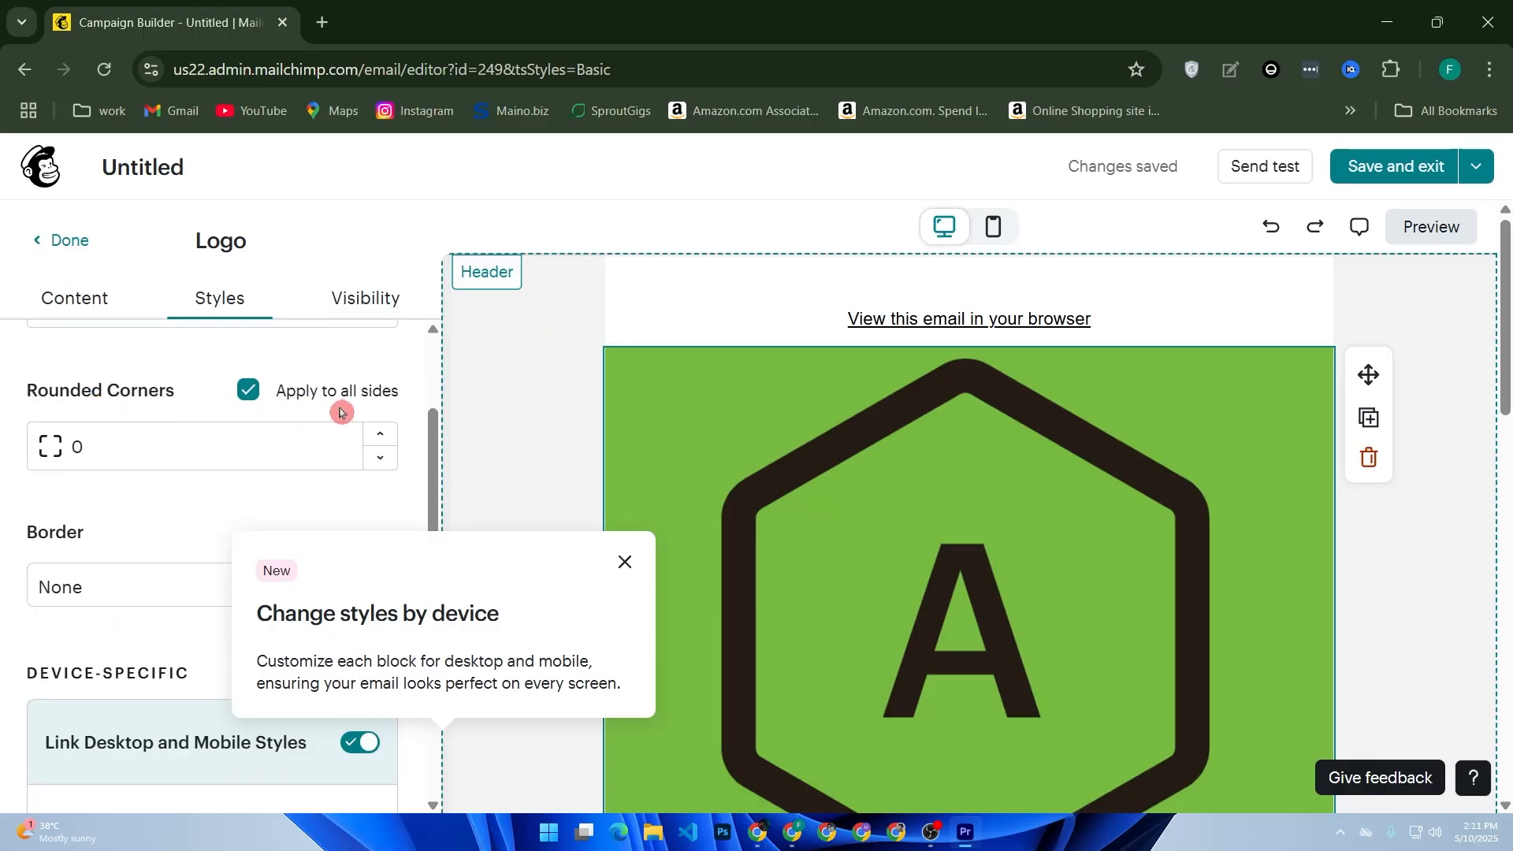
{"action": "left_click", "coordinate": [377, 435]}
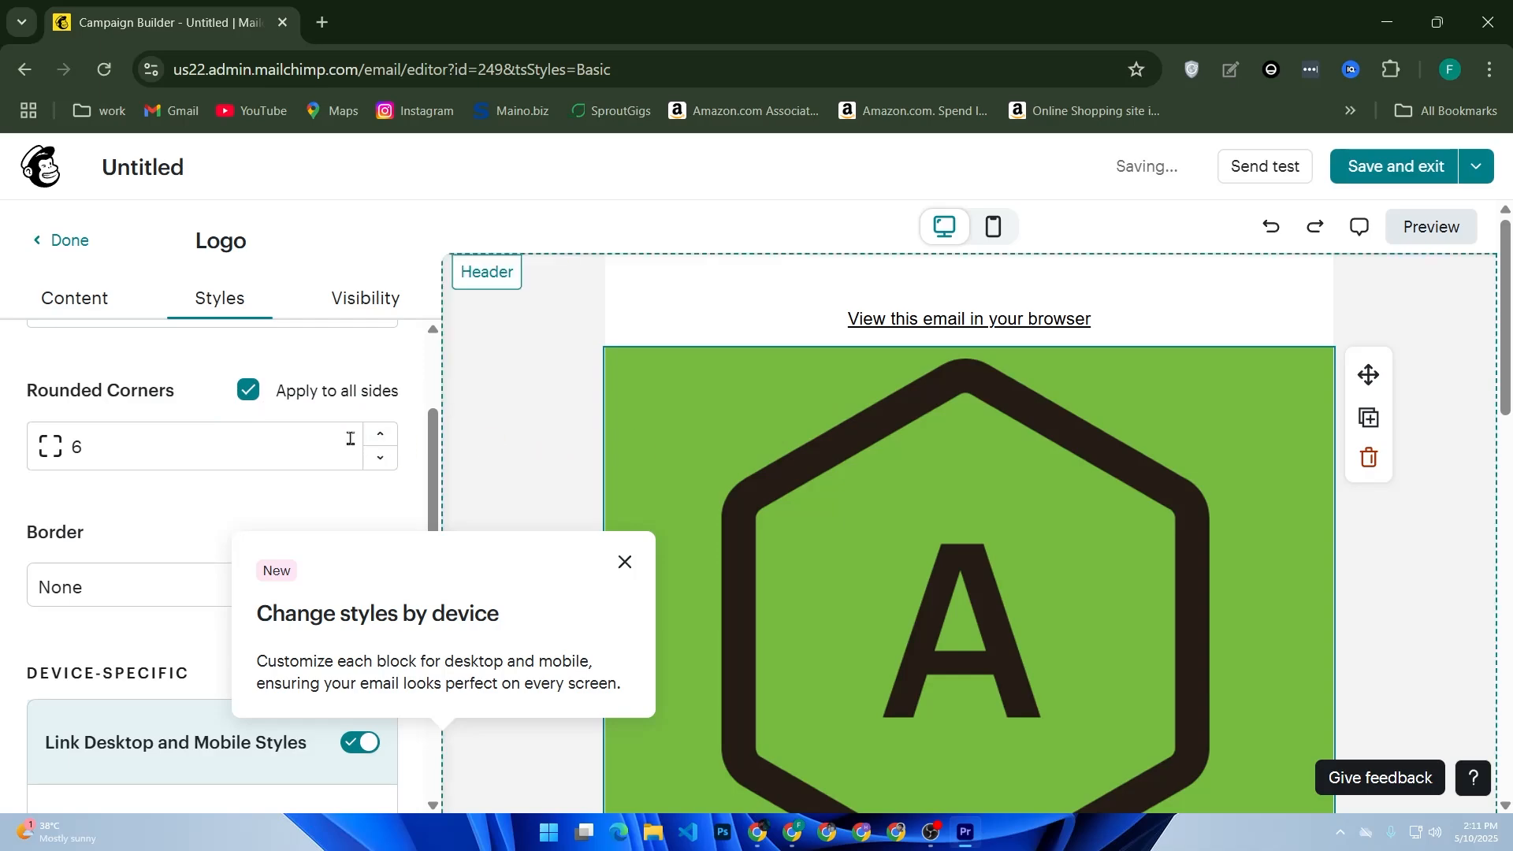
{"action": "left_click_drag", "start_coordinate": [387, 436], "coordinate": [372, 433]}
{"action": "left_click", "coordinate": [625, 563]}
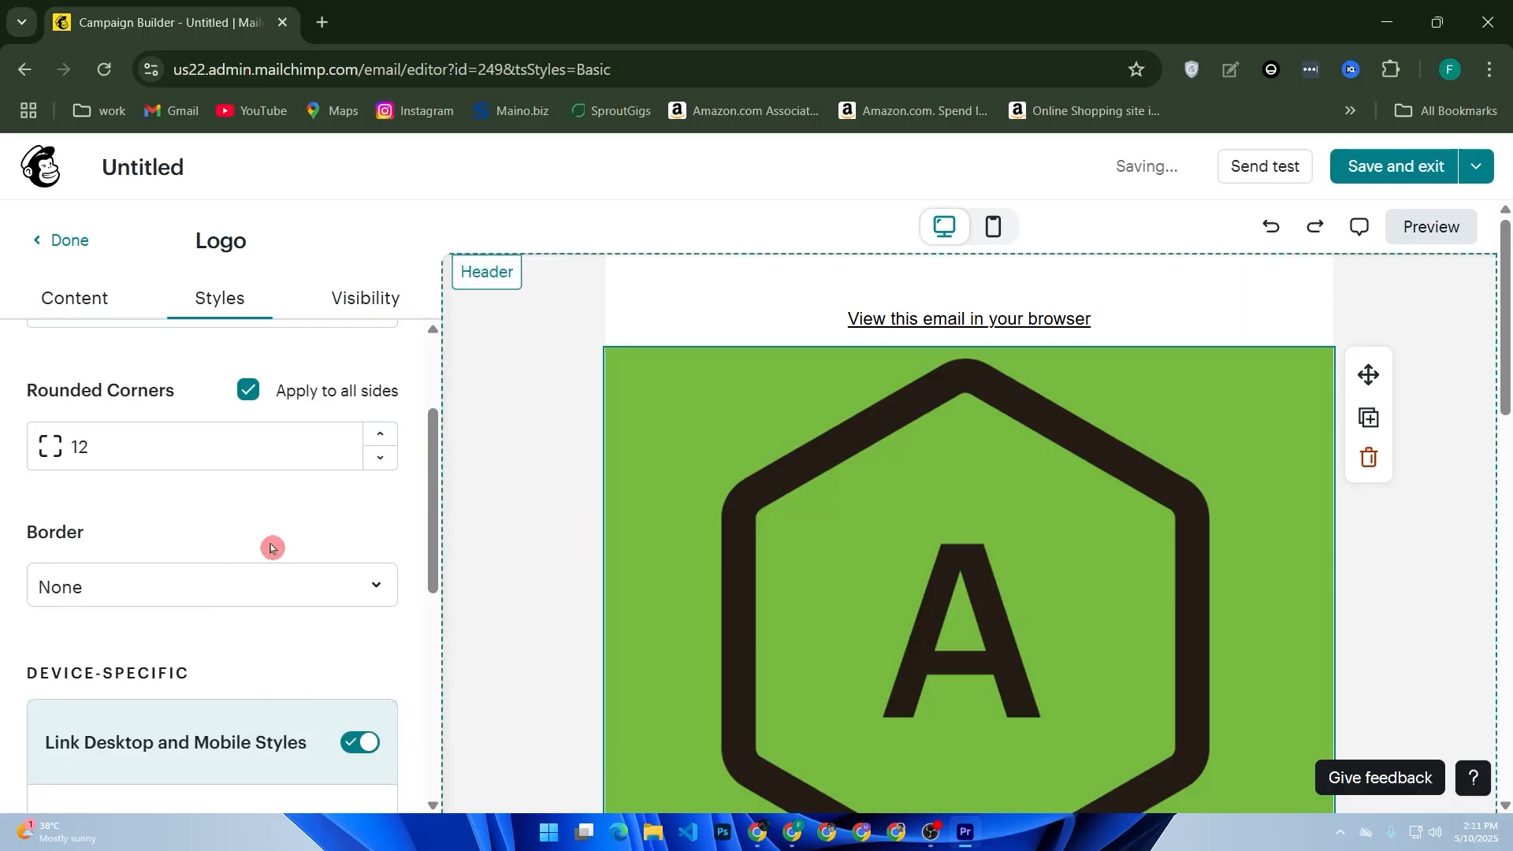
Give the logo block an Inset border.
{"action": "scroll", "coordinate": [270, 547], "scroll_direction": "down", "scroll_amount": 2}
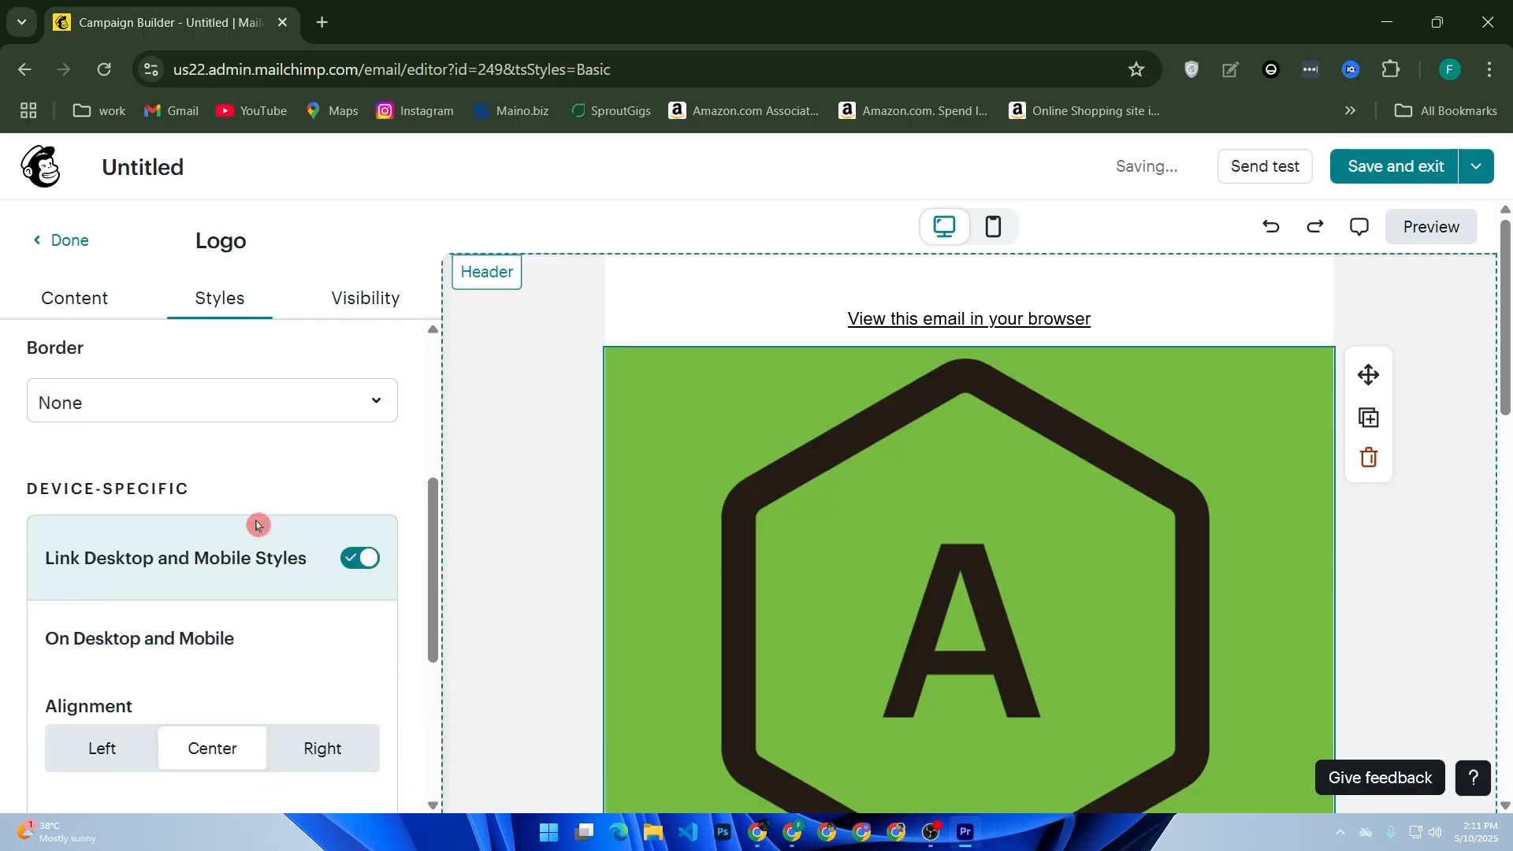
{"action": "left_click", "coordinate": [260, 418]}
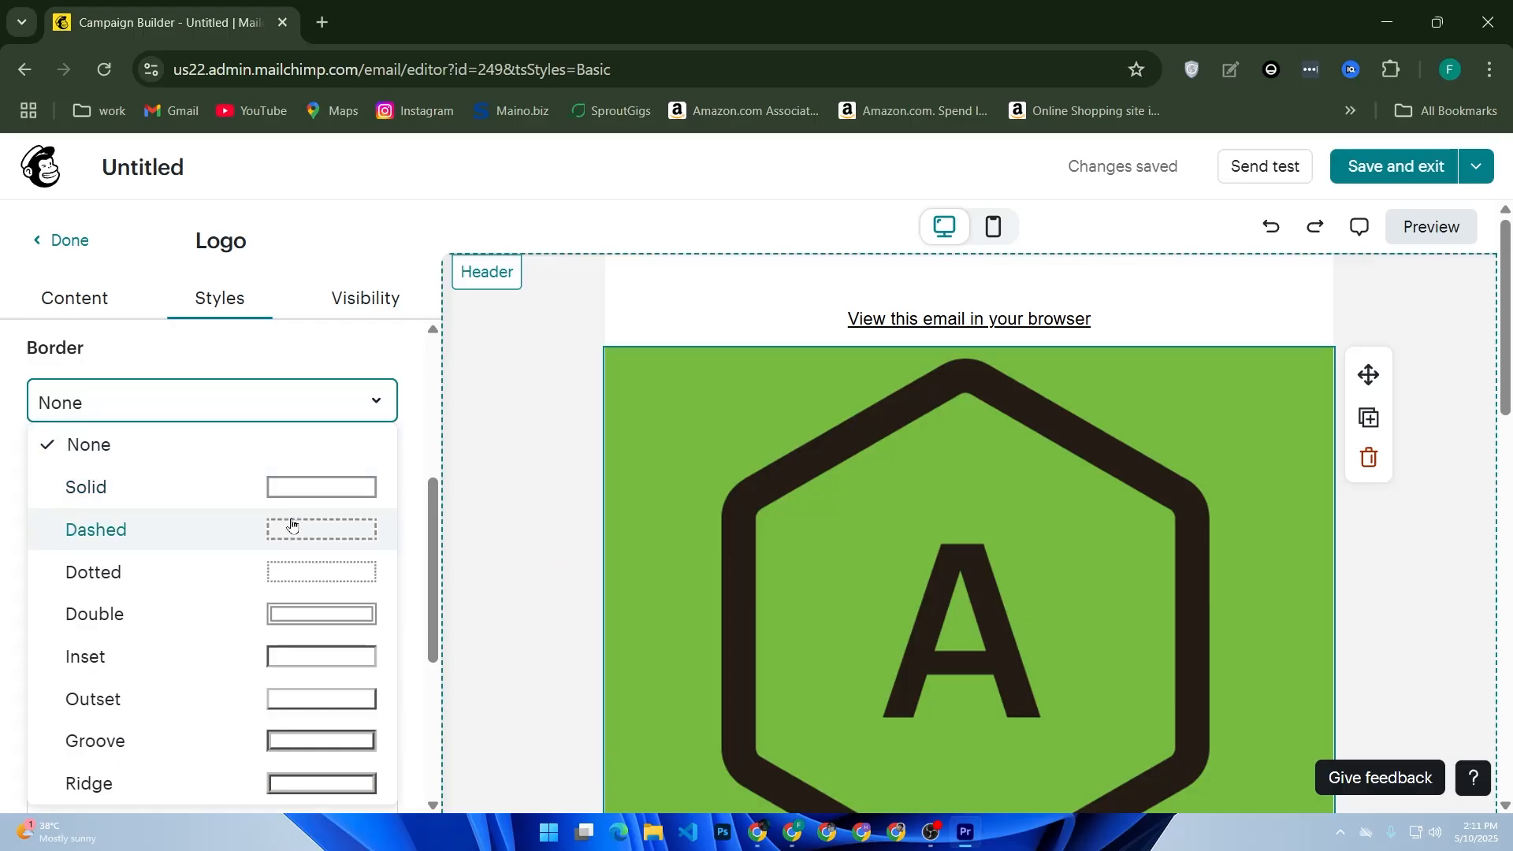
{"action": "left_click", "coordinate": [303, 658]}
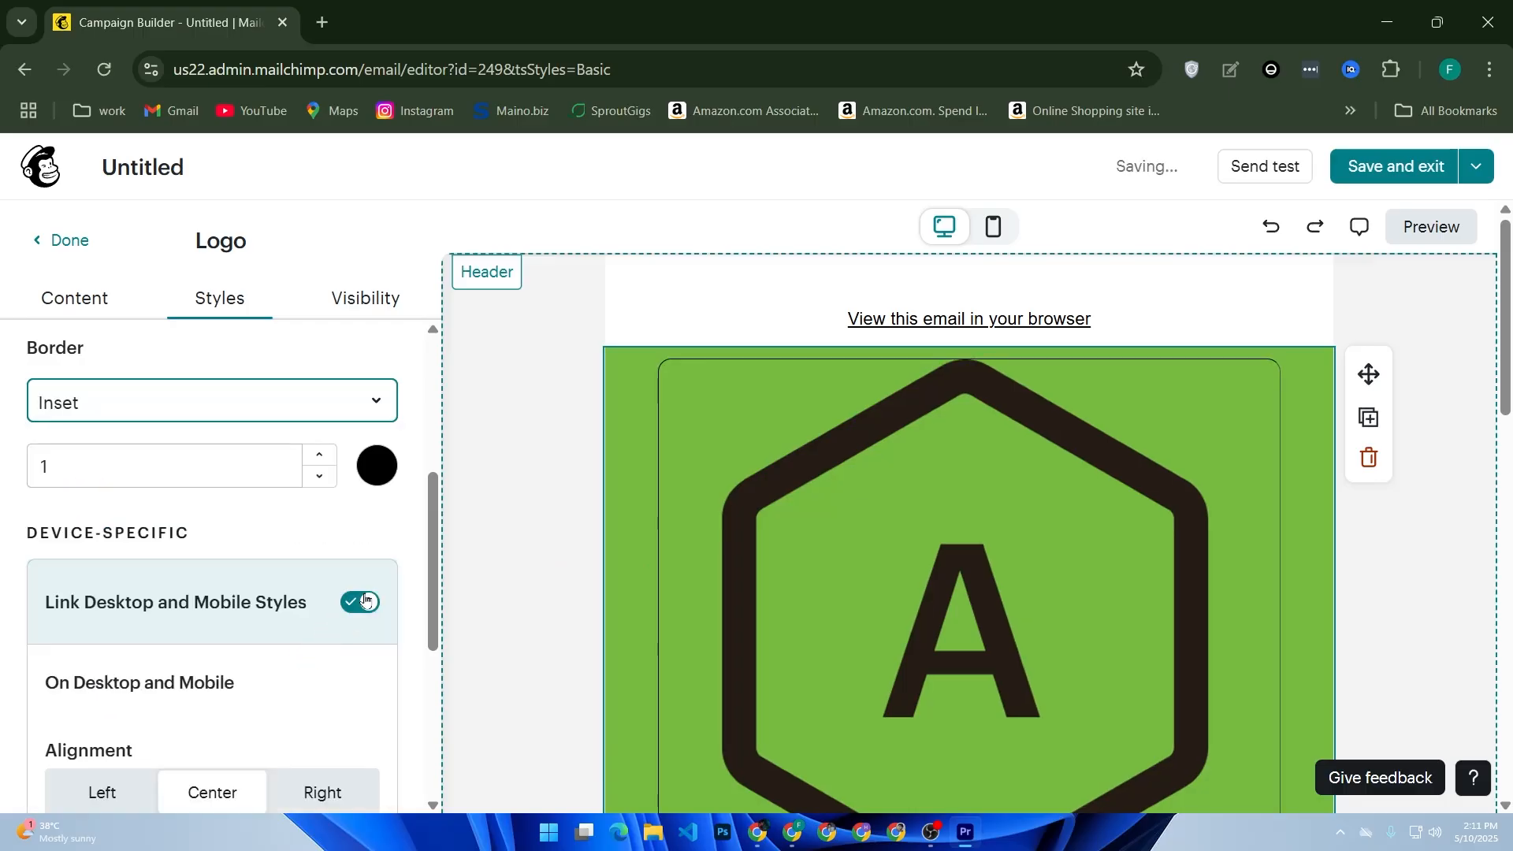
Review the logo block's alignment, padding and visibility settings.
{"action": "scroll", "coordinate": [605, 534], "scroll_direction": "down", "scroll_amount": 2}
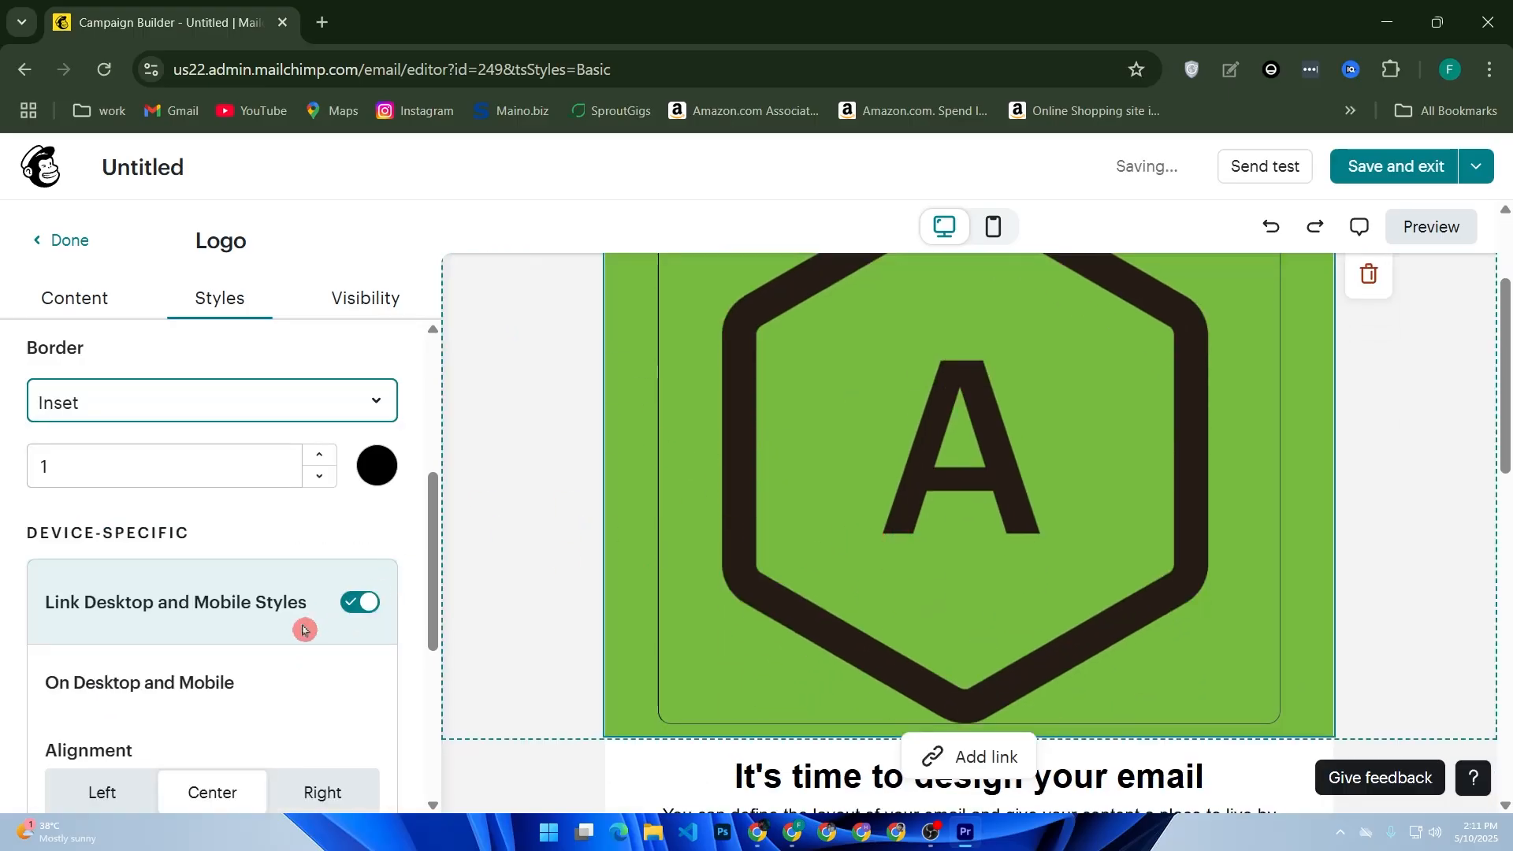
{"action": "scroll", "coordinate": [312, 638], "scroll_direction": "down", "scroll_amount": 2}
{"action": "scroll", "coordinate": [286, 582], "scroll_direction": "down", "scroll_amount": 2}
{"action": "scroll", "coordinate": [287, 582], "scroll_direction": "down", "scroll_amount": 1}
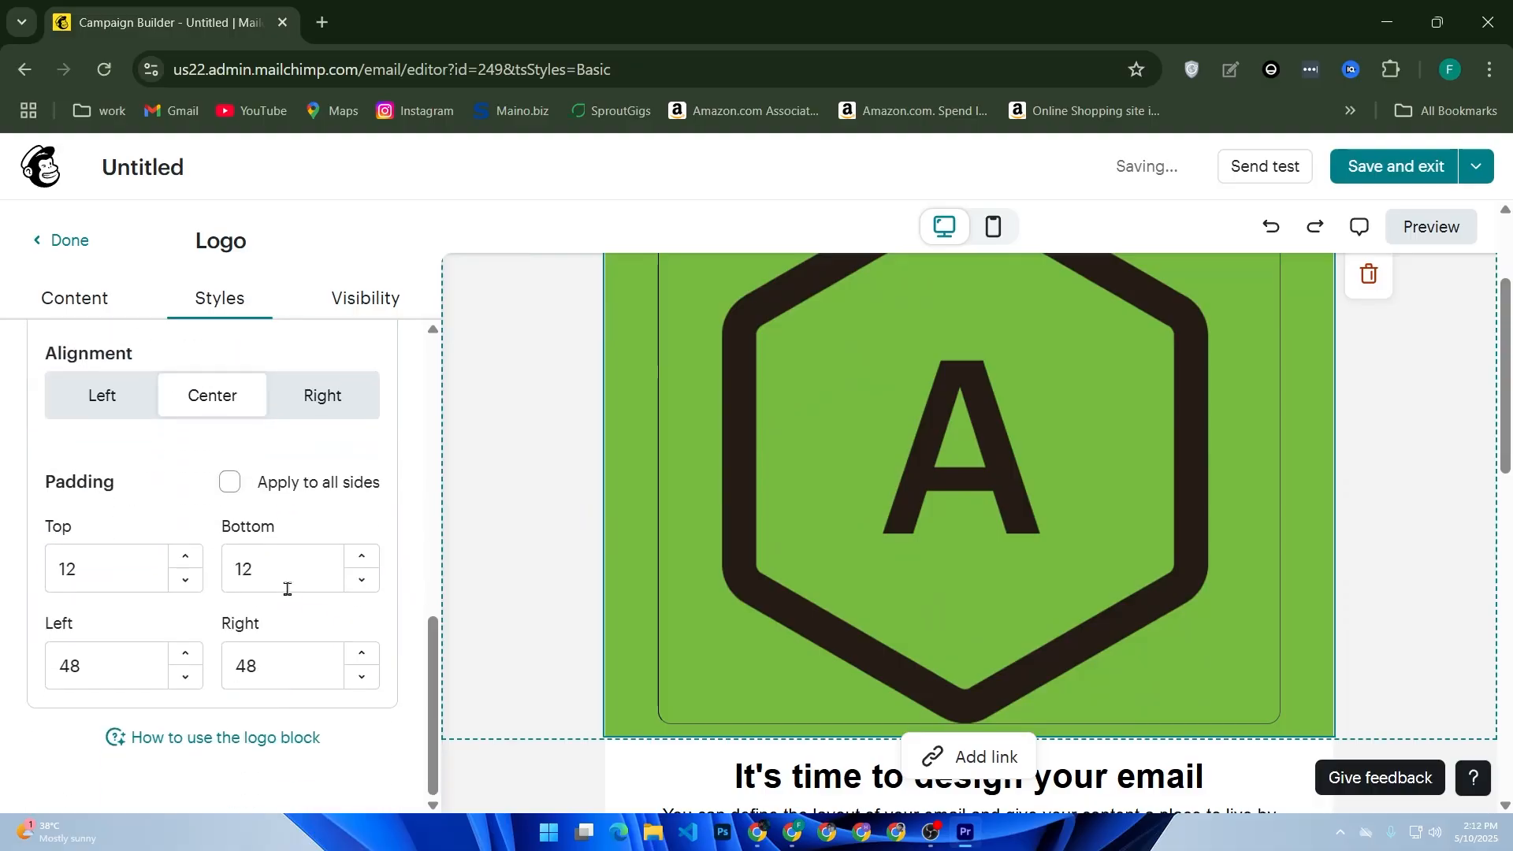
{"action": "left_click", "coordinate": [347, 300]}
{"action": "scroll", "coordinate": [300, 454], "scroll_direction": "down", "scroll_amount": 2}
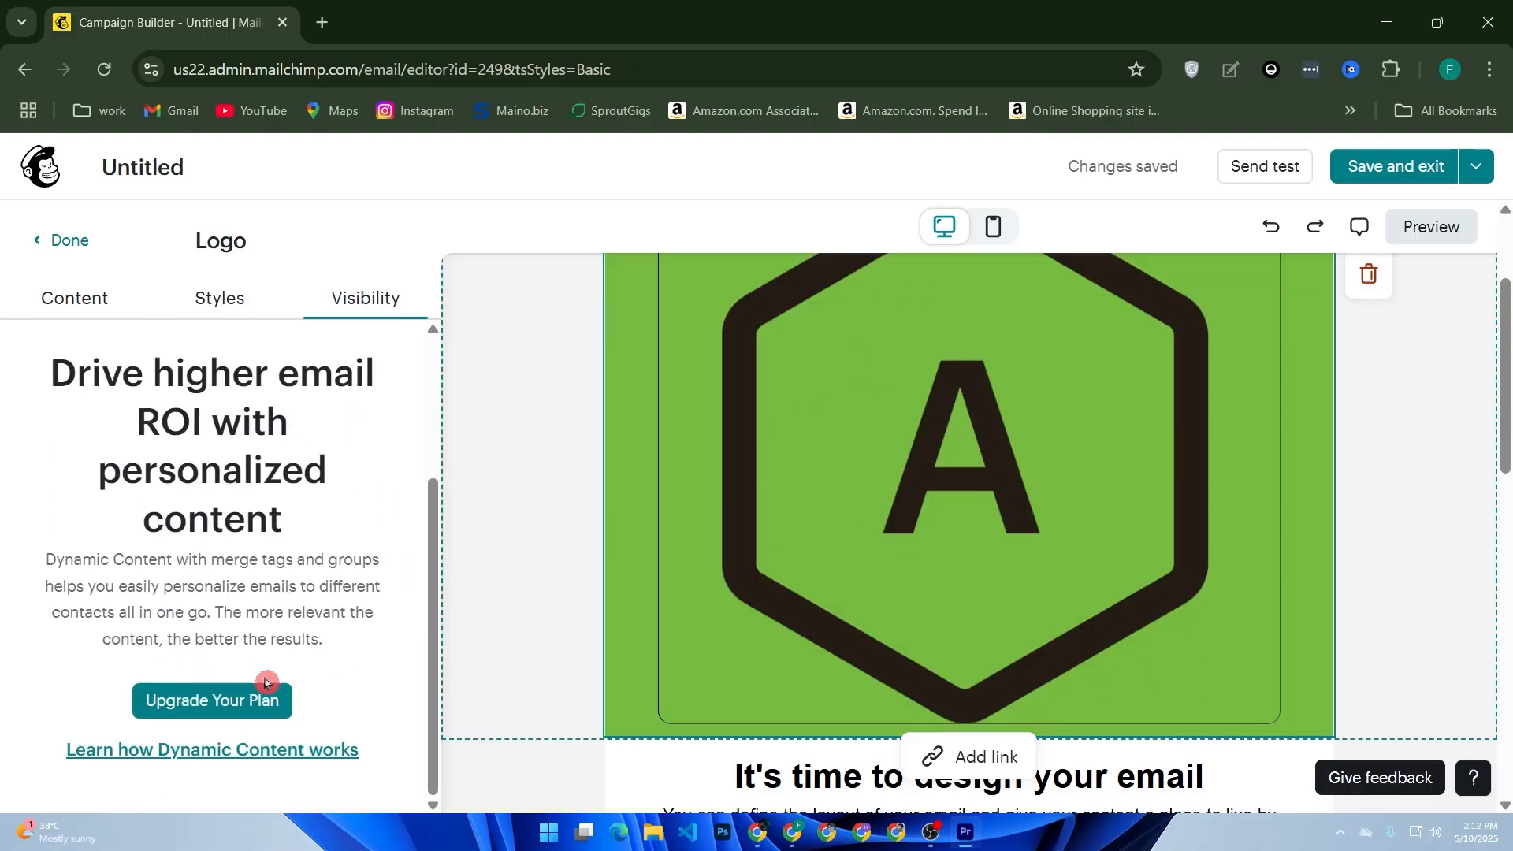
Save the design and exit the email editor.
{"action": "left_click", "coordinate": [321, 516]}
{"action": "left_click", "coordinate": [1439, 178]}
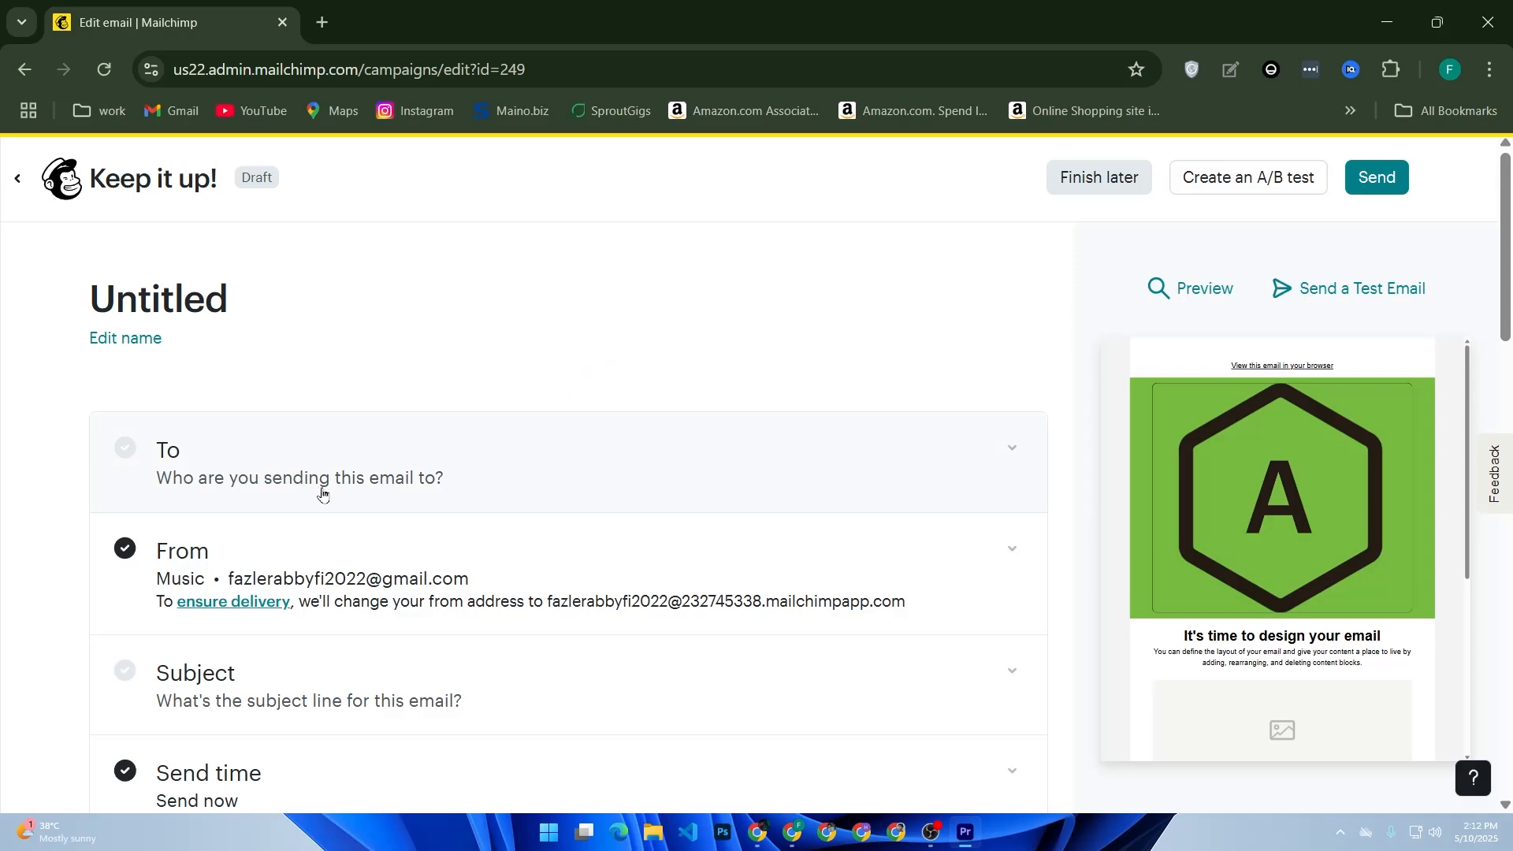
Expand the To section and open the audience choices without picking one.
{"action": "left_click", "coordinate": [808, 489]}
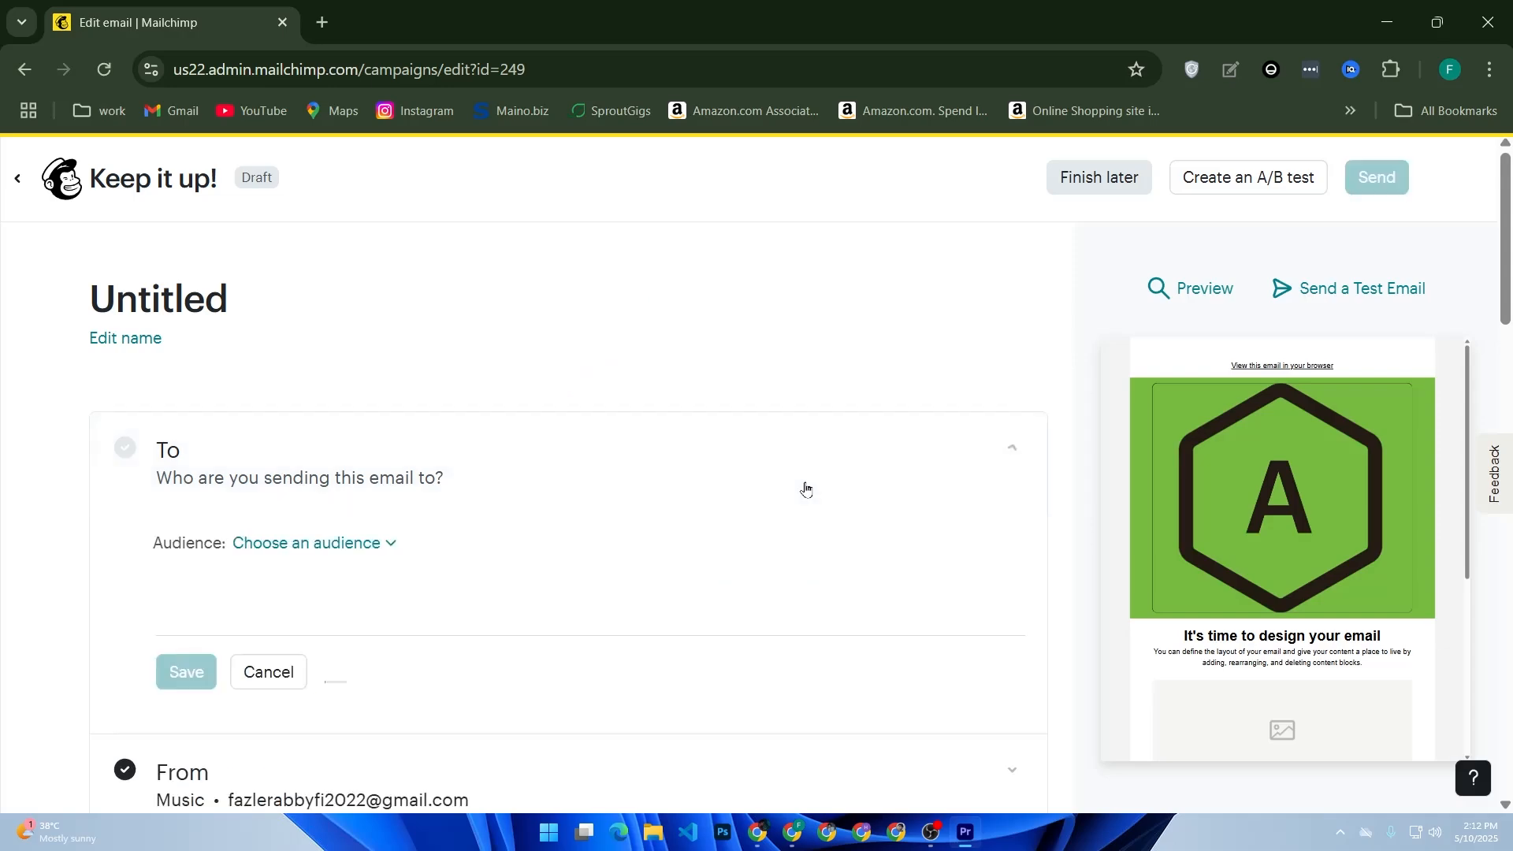
{"action": "left_click", "coordinate": [348, 542]}
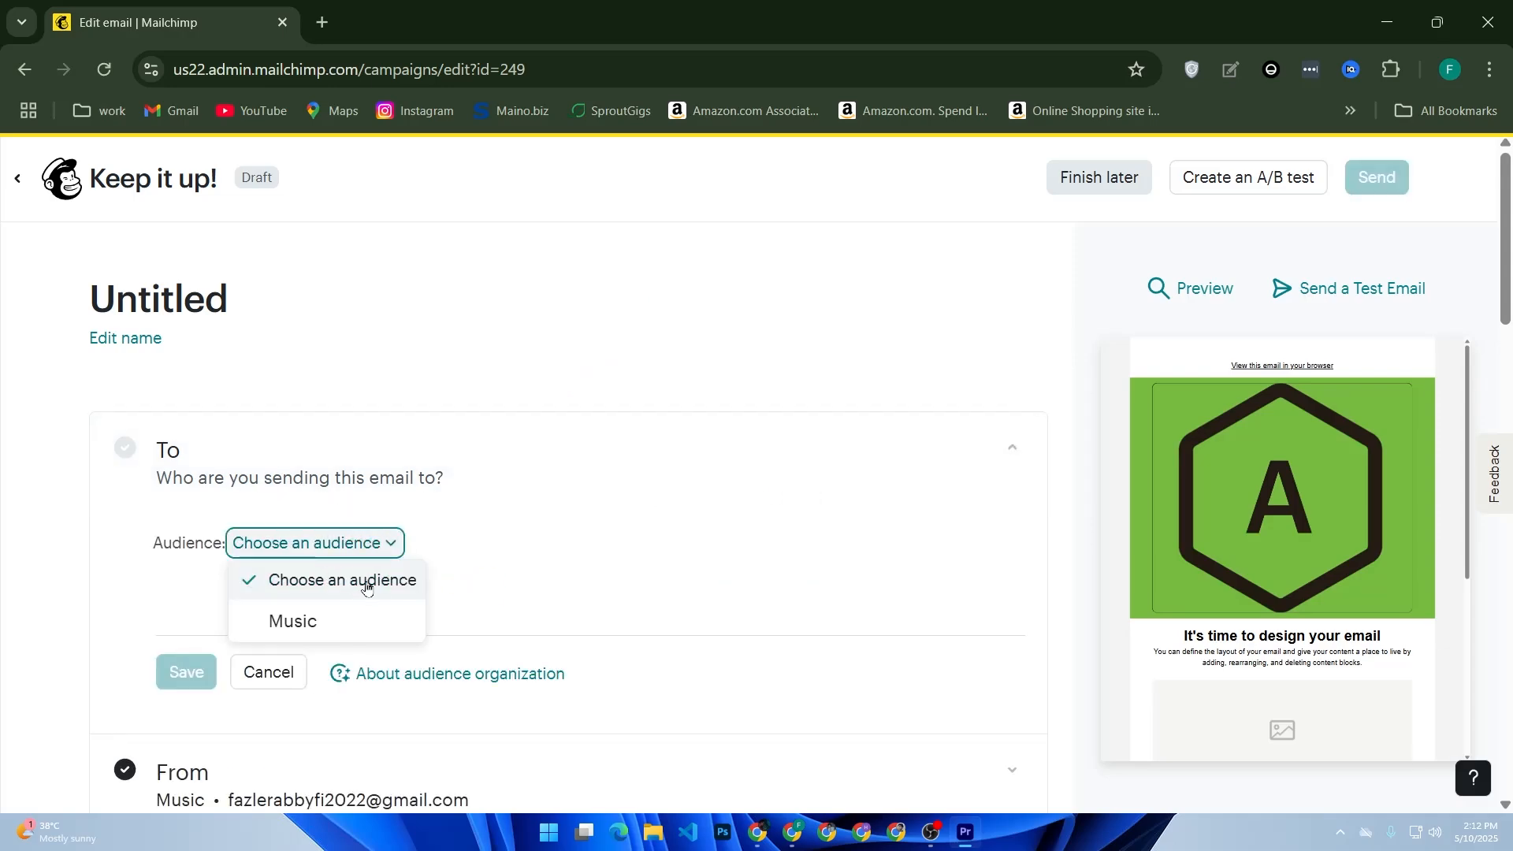
{"action": "left_click", "coordinate": [472, 587]}
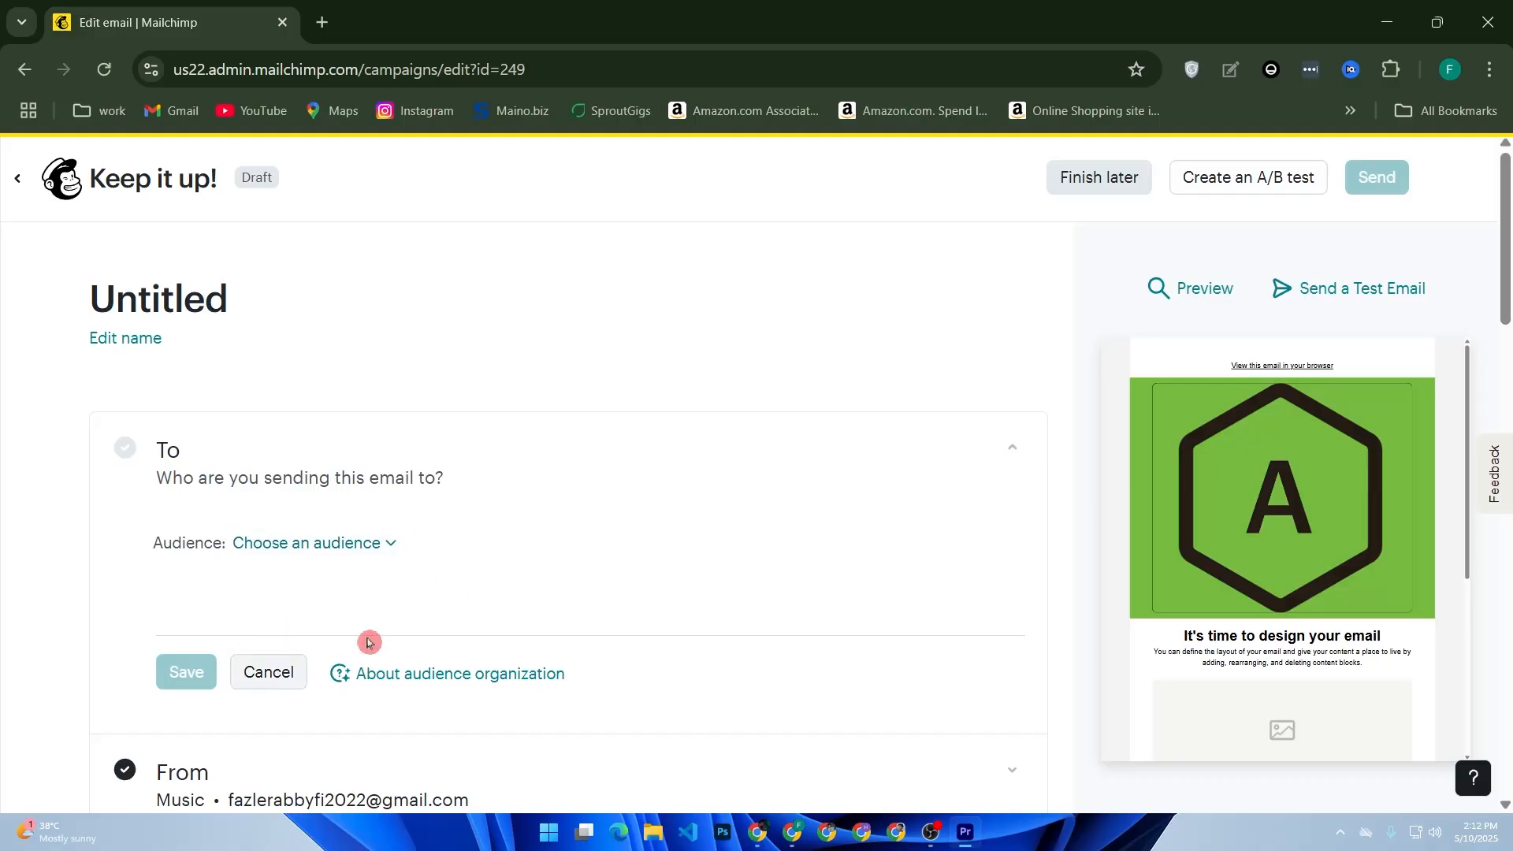
Scroll through the campaign's setup checklist, social post and tracking settings.
{"action": "scroll", "coordinate": [268, 670], "scroll_direction": "down", "scroll_amount": 5}
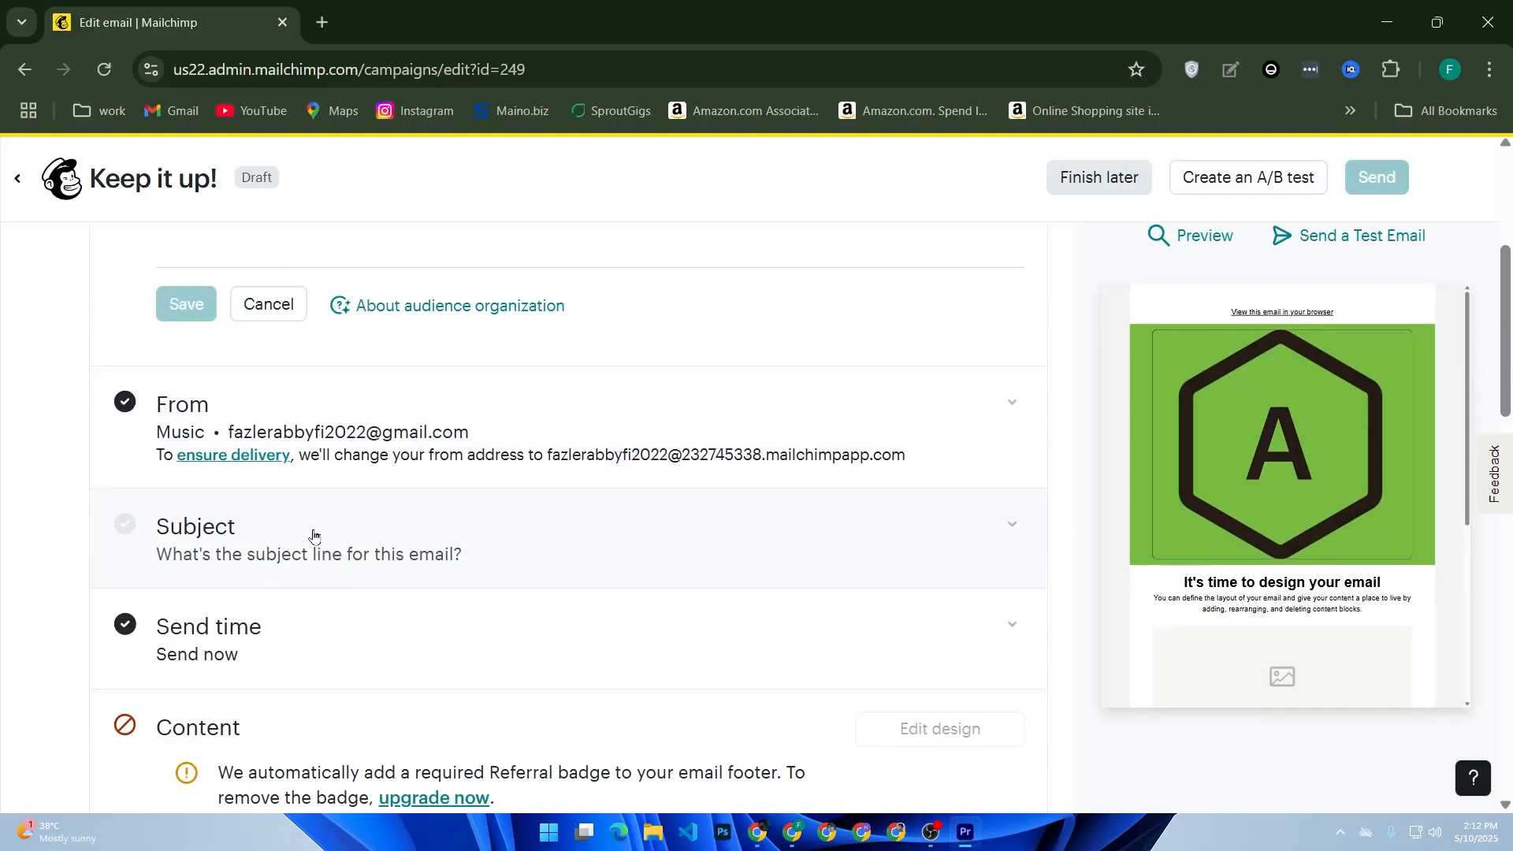
{"action": "scroll", "coordinate": [470, 375], "scroll_direction": "down", "scroll_amount": 13}
{"action": "scroll", "coordinate": [516, 526], "scroll_direction": "down", "scroll_amount": 8}
{"action": "mouse_move", "coordinate": [1303, 469]}
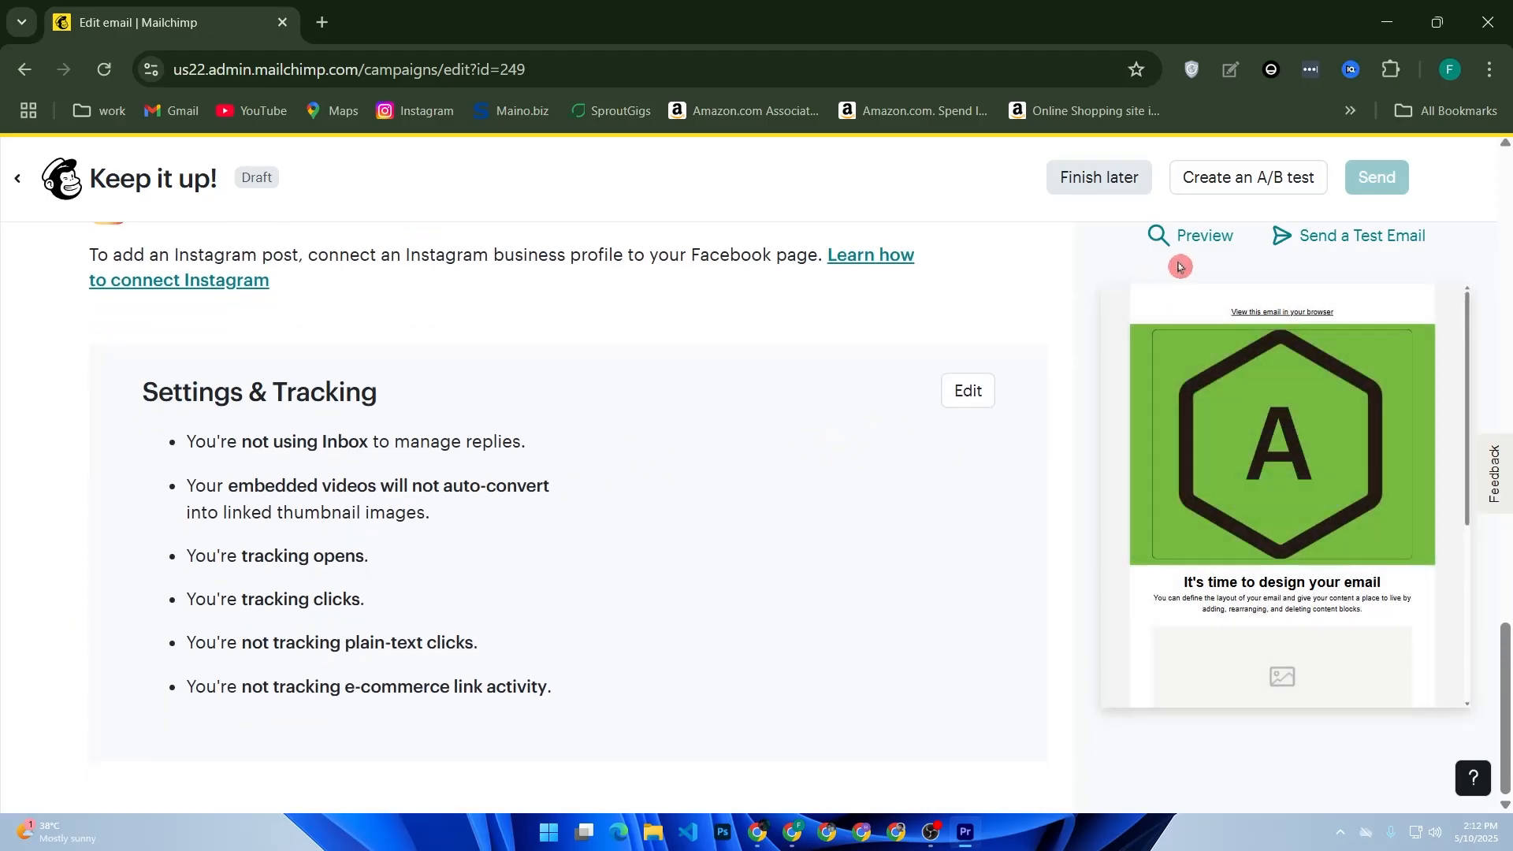
{"action": "scroll", "coordinate": [1359, 244], "scroll_direction": "up", "scroll_amount": 4}
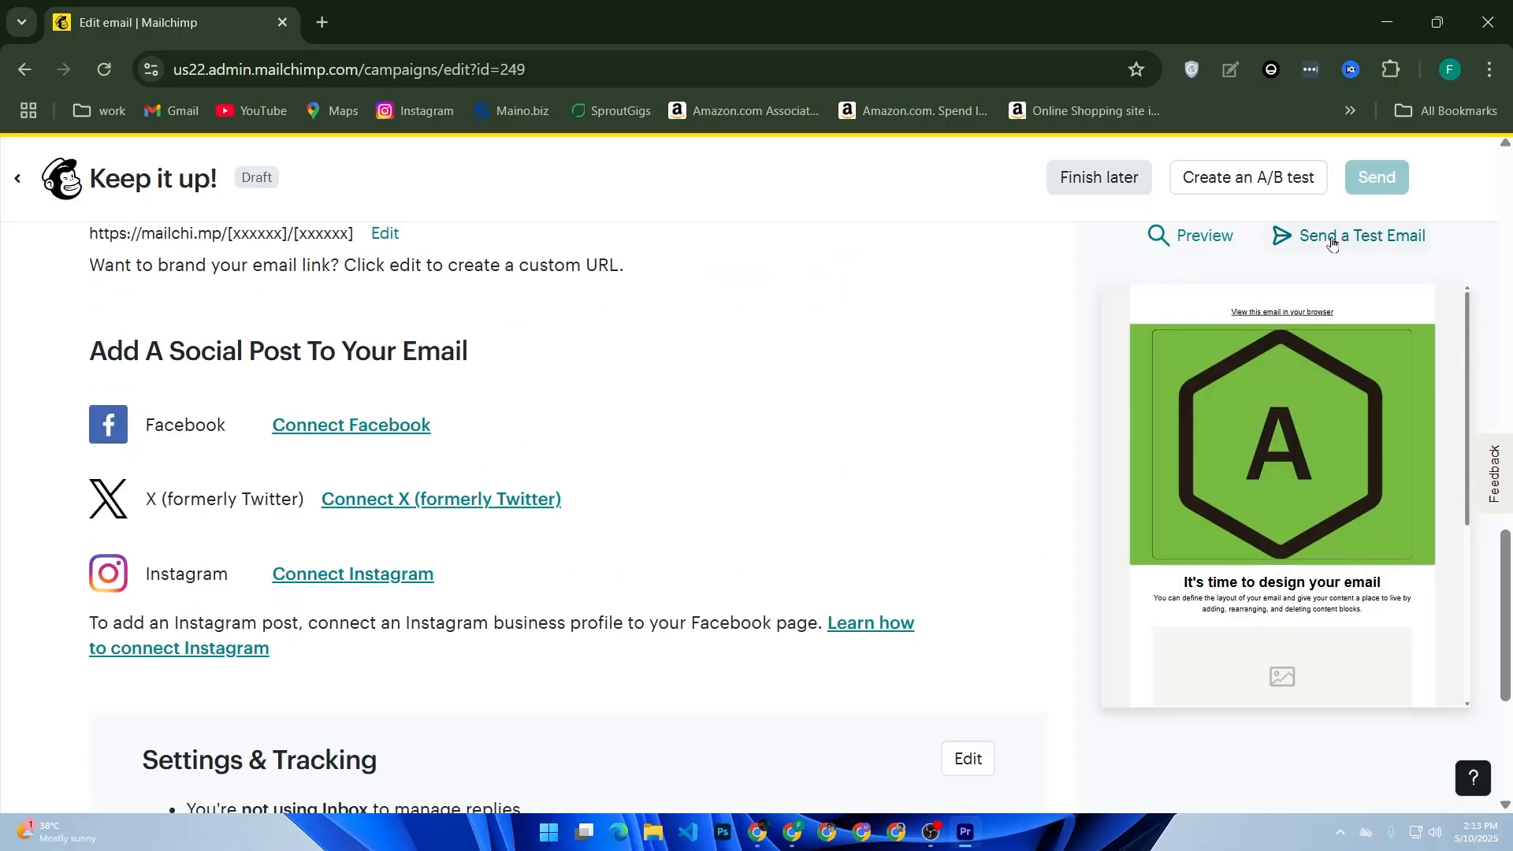
{"action": "mouse_move", "coordinate": [1031, 256]}
{"action": "left_mouse_down"}
{"action": "mouse_move", "coordinate": [1011, 331]}
{"action": "mouse_move", "coordinate": [1172, 258]}
{"action": "mouse_move", "coordinate": [1206, 188]}
{"action": "left_mouse_up"}
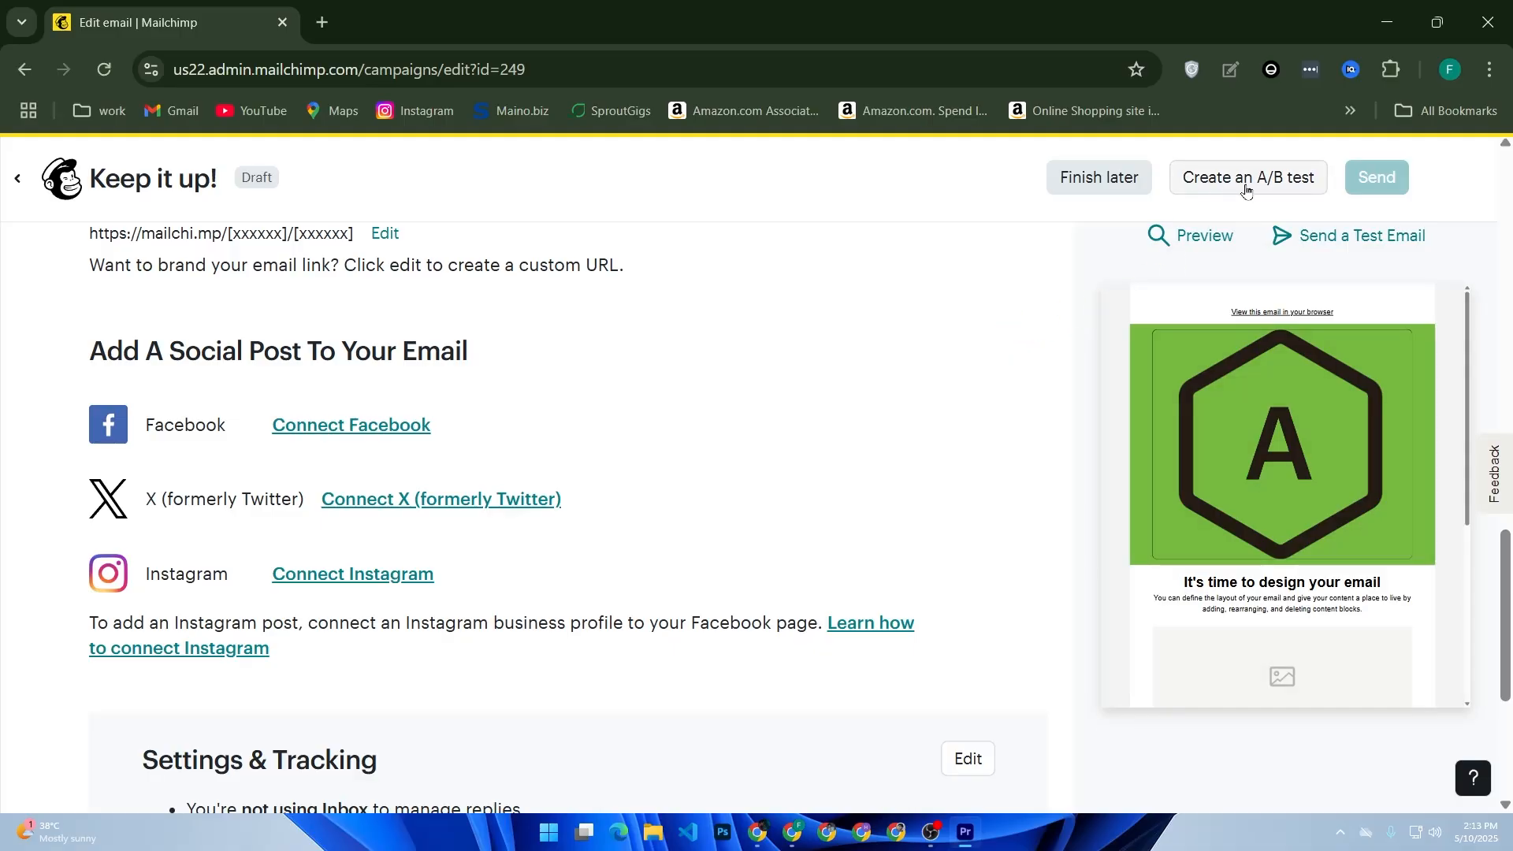
{"action": "left_click_drag", "start_coordinate": [1212, 211], "coordinate": [1215, 211]}
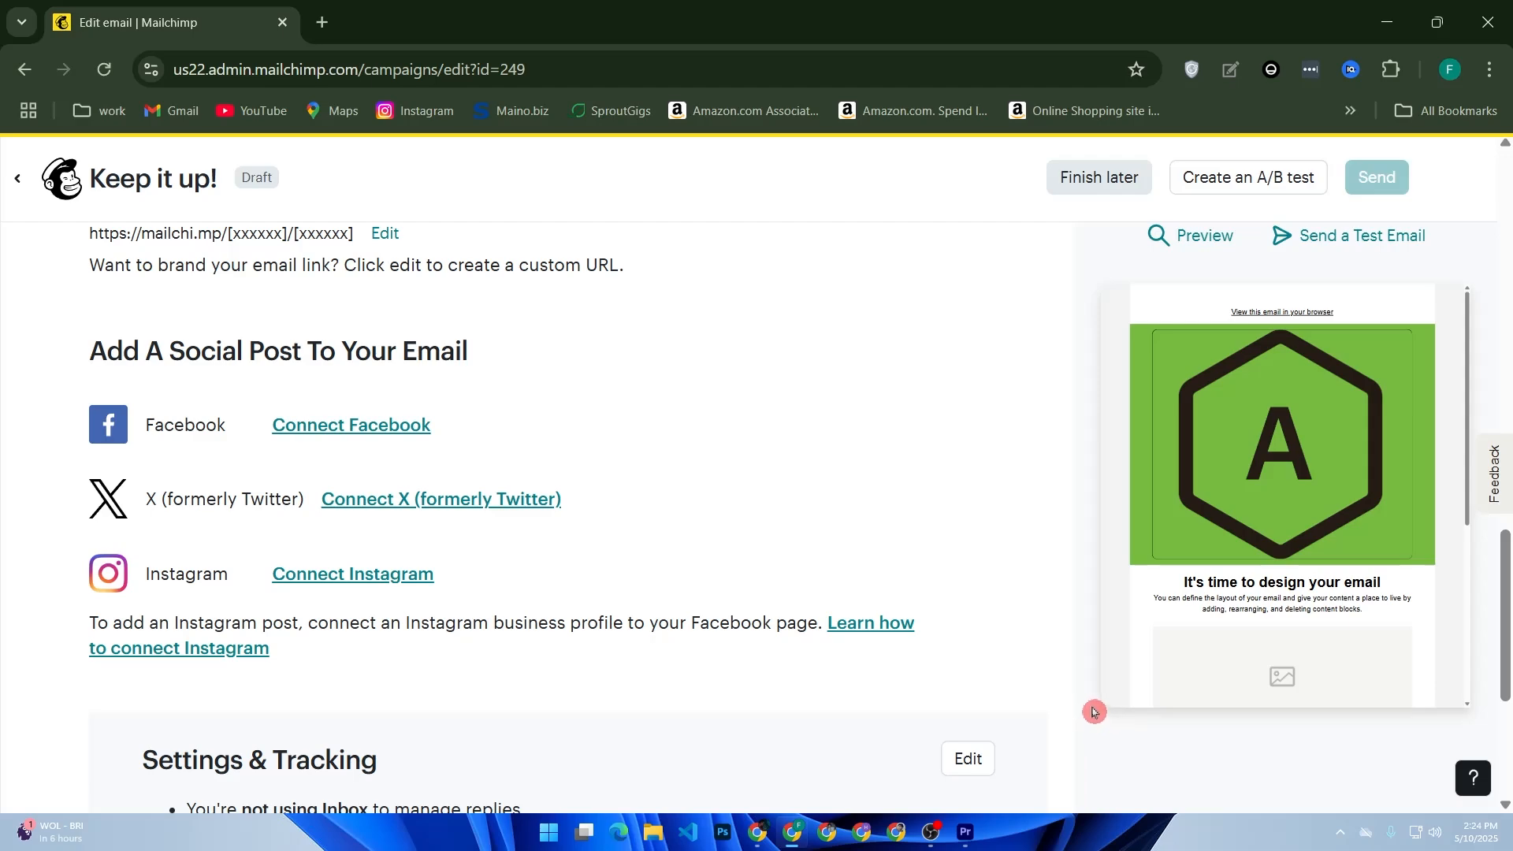
Open the A/B test option and view the upgrade plan offer, then close it.
{"action": "left_click", "coordinate": [1197, 192]}
{"action": "scroll", "coordinate": [1140, 582], "scroll_direction": "down", "scroll_amount": 2}
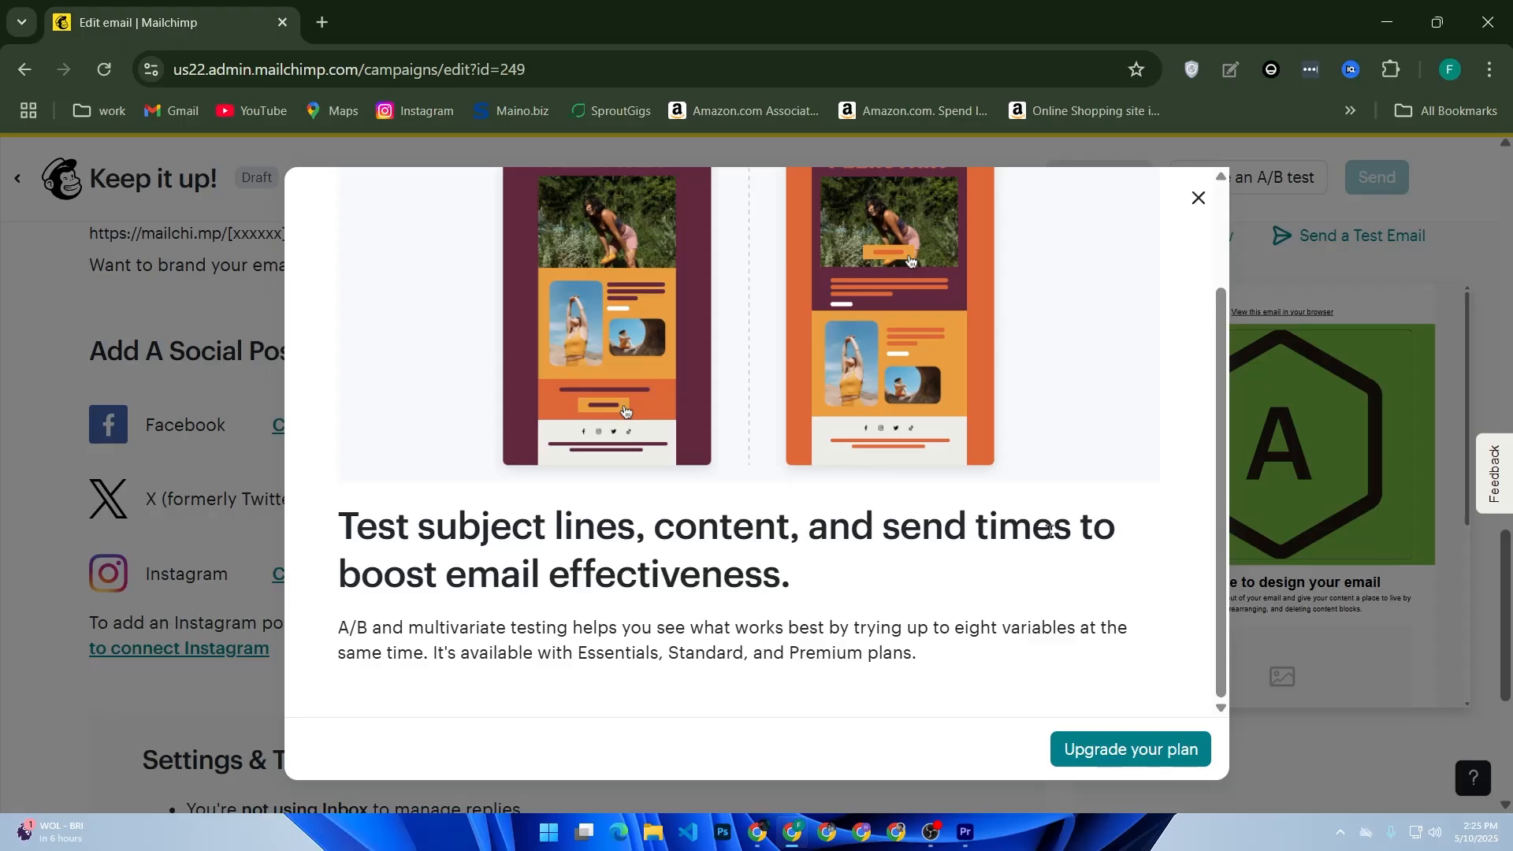
{"action": "left_click", "coordinate": [1027, 788]}
{"action": "left_click", "coordinate": [1079, 761]}
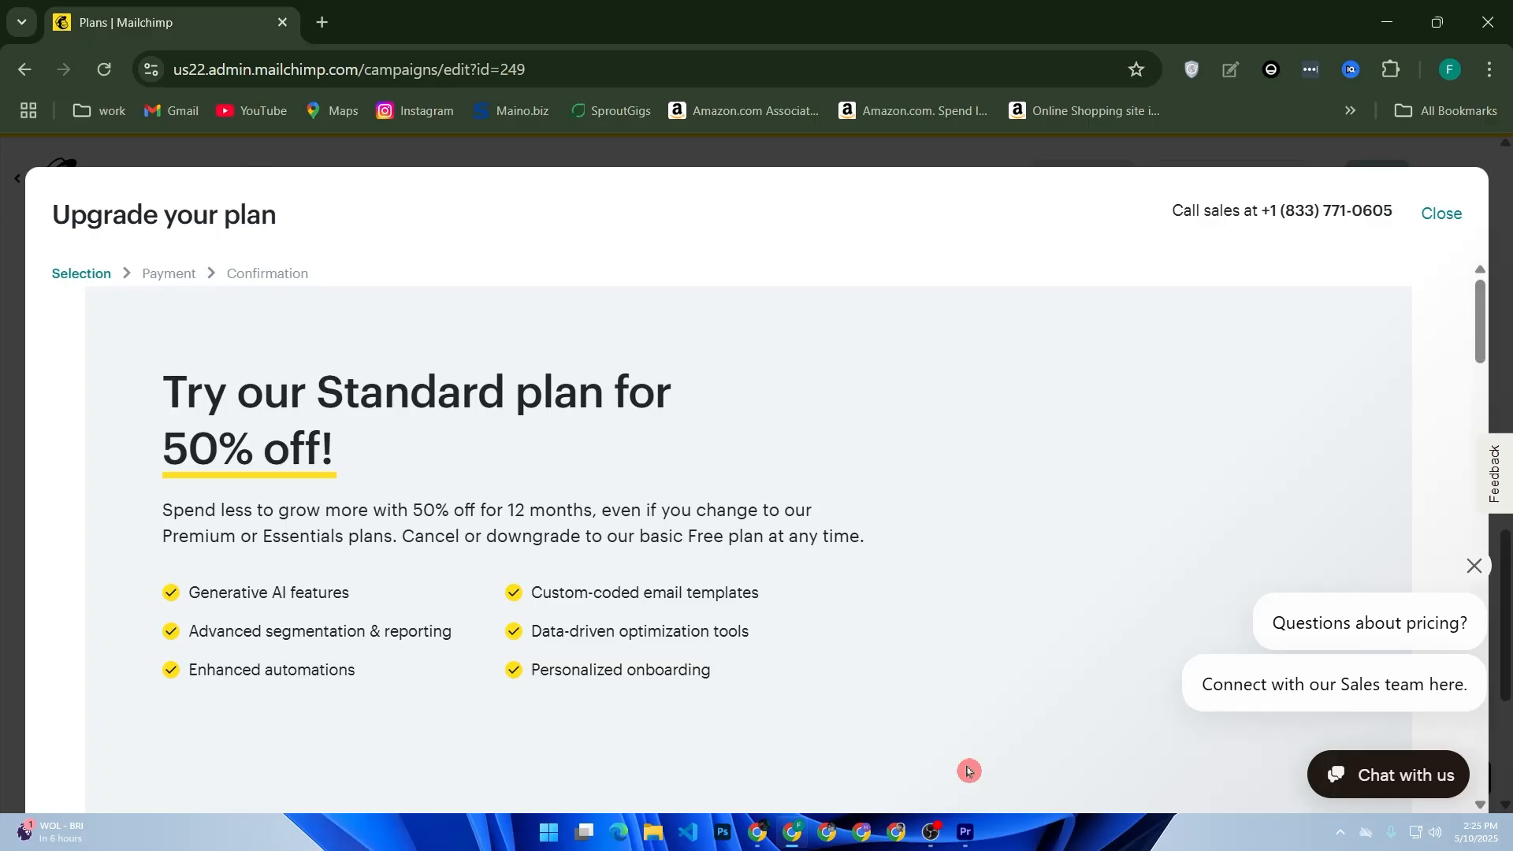
{"action": "scroll", "coordinate": [968, 771], "scroll_direction": "down", "scroll_amount": 5}
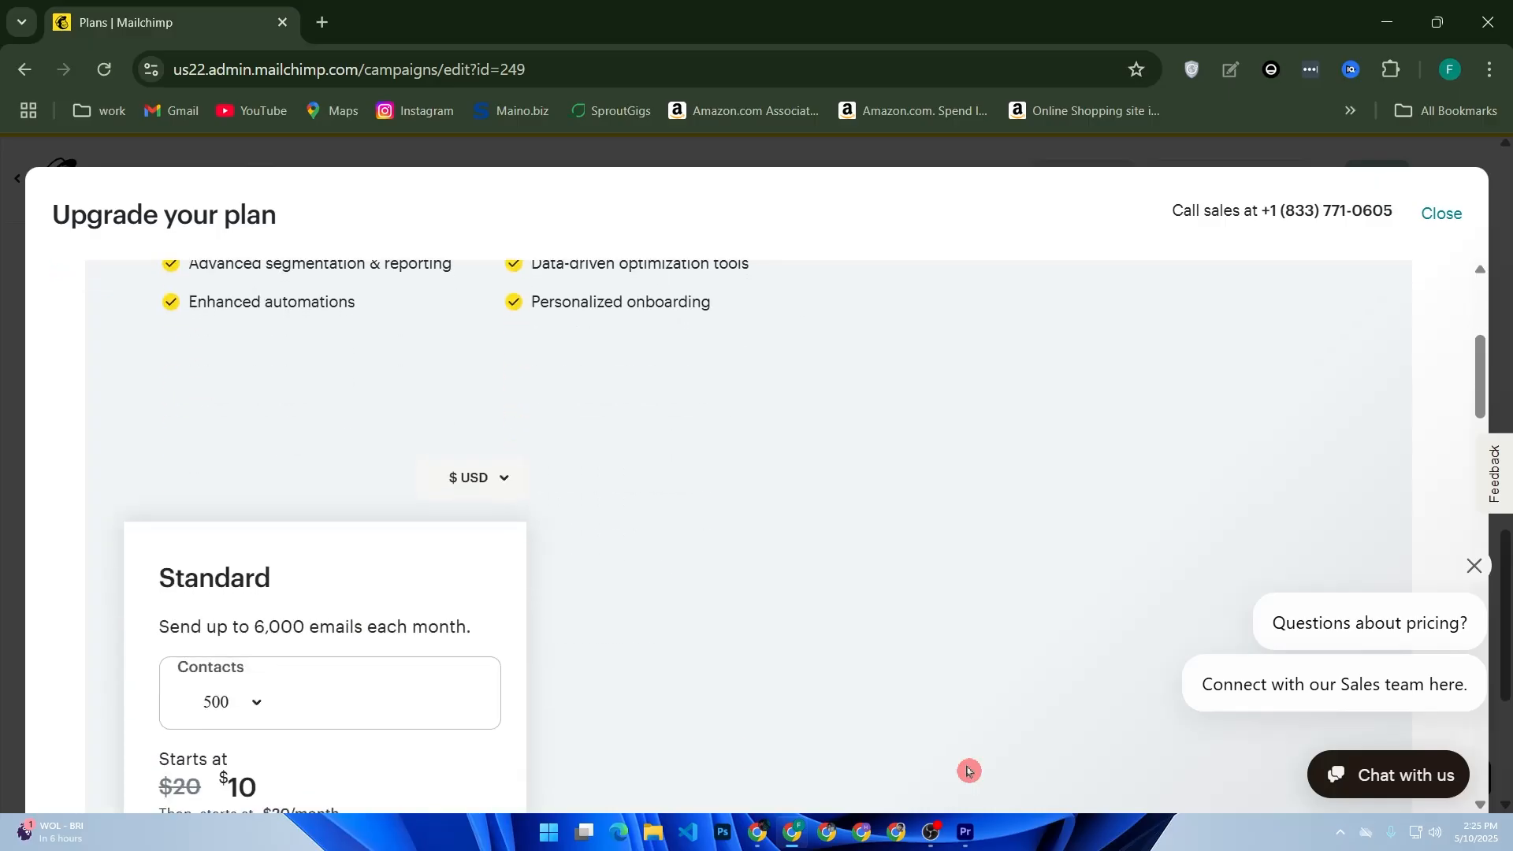
{"action": "scroll", "coordinate": [968, 772], "scroll_direction": "down", "scroll_amount": 5}
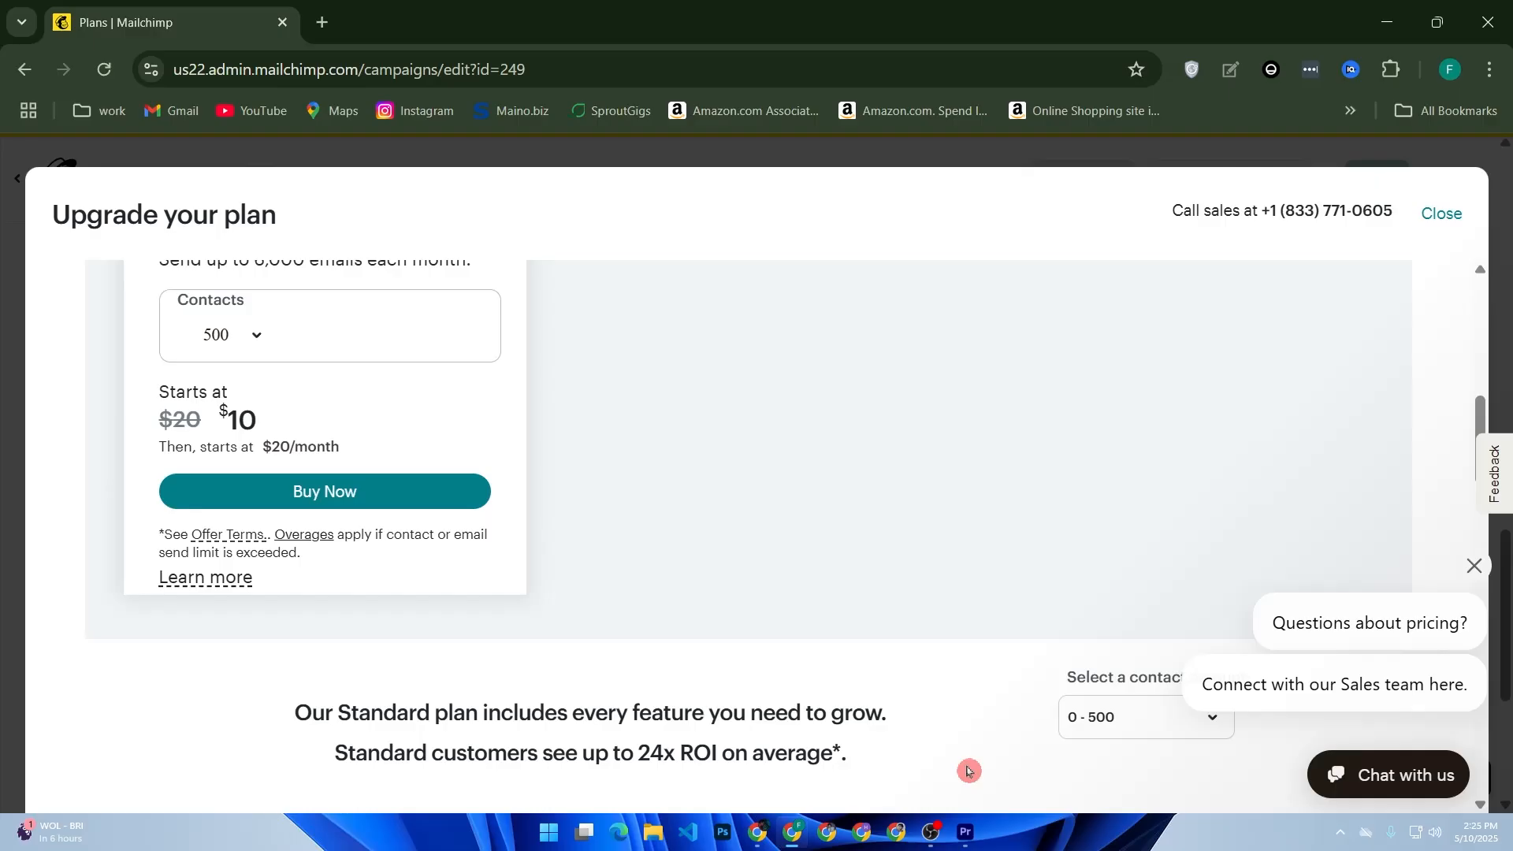
{"action": "left_click", "coordinate": [1442, 214]}
Return to the campaigns list, decline the feedback survey, and open the Integrations page.
{"action": "left_click", "coordinate": [1199, 200]}
{"action": "left_click", "coordinate": [17, 185]}
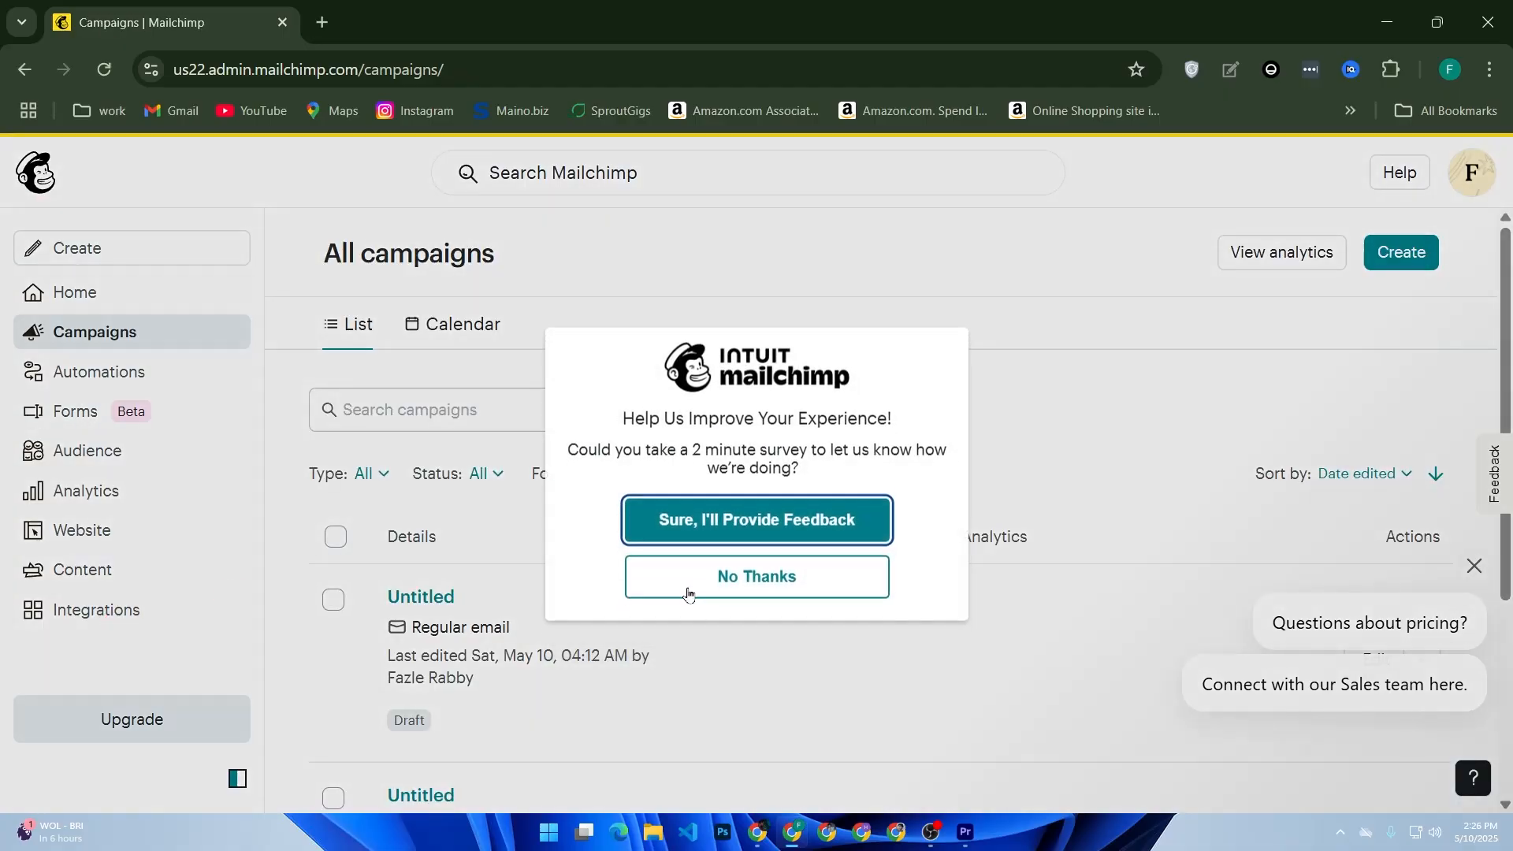
{"action": "left_click", "coordinate": [687, 588]}
{"action": "left_click", "coordinate": [120, 620]}
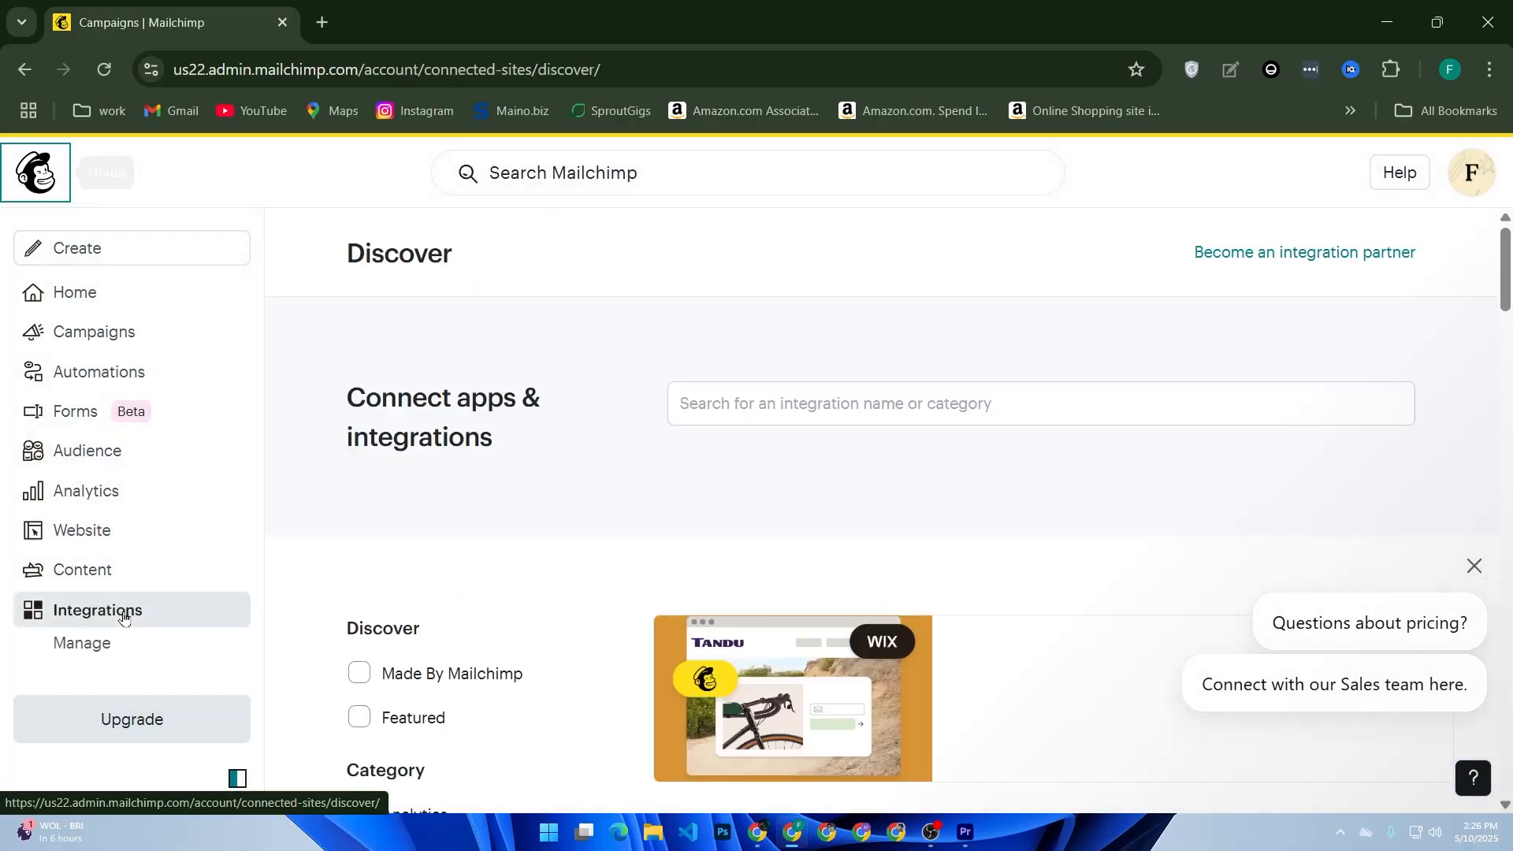
Search the integrations for "shopi", open the Shopify integration page, and read through its details.
{"action": "scroll", "coordinate": [645, 563], "scroll_direction": "down", "scroll_amount": 4}
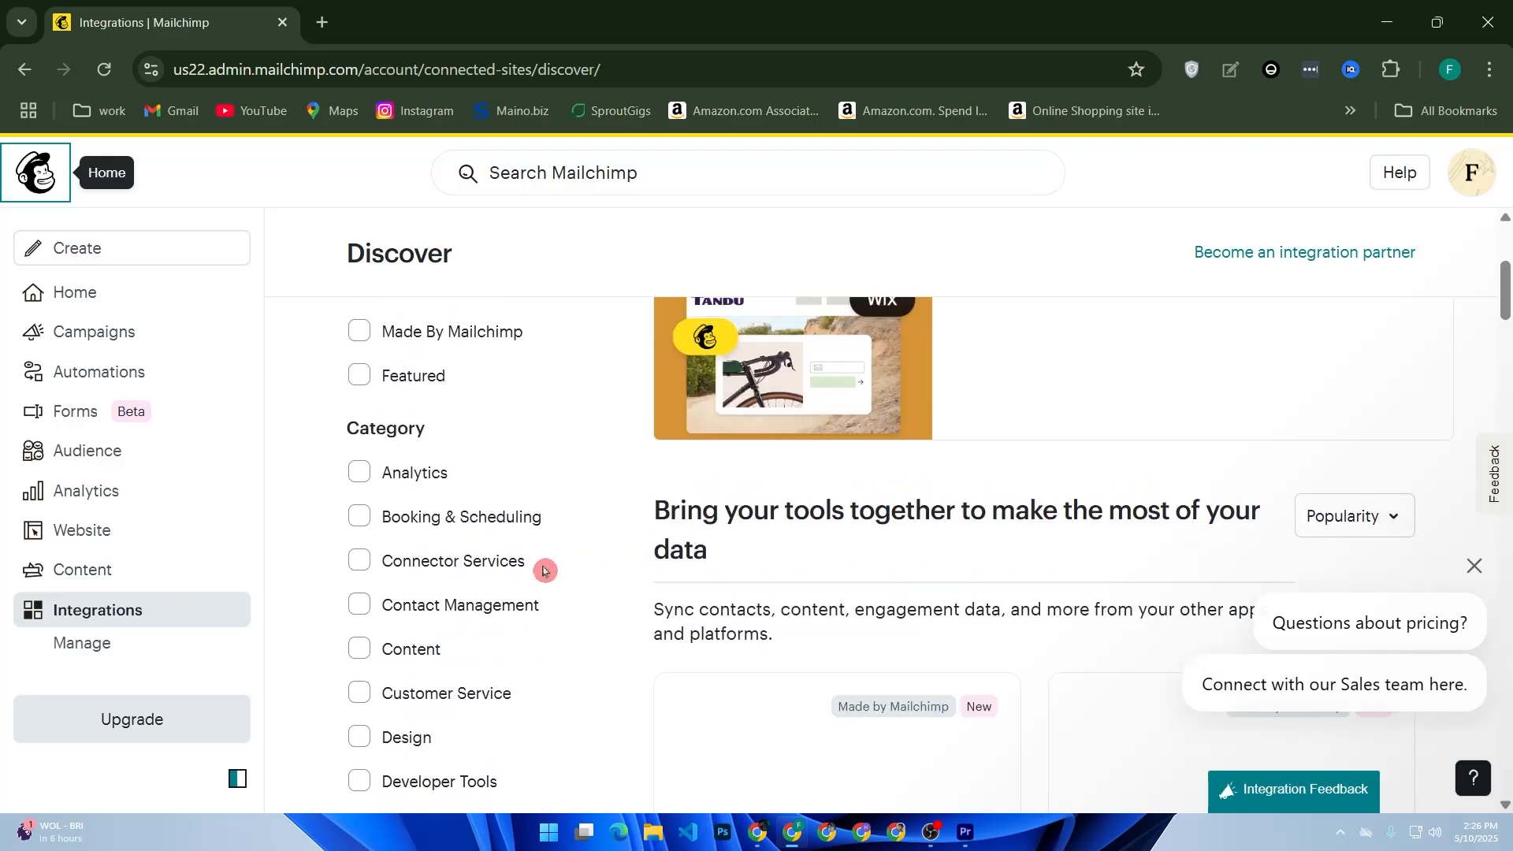
{"action": "scroll", "coordinate": [702, 564], "scroll_direction": "up", "scroll_amount": 5}
{"action": "left_click", "coordinate": [825, 425]}
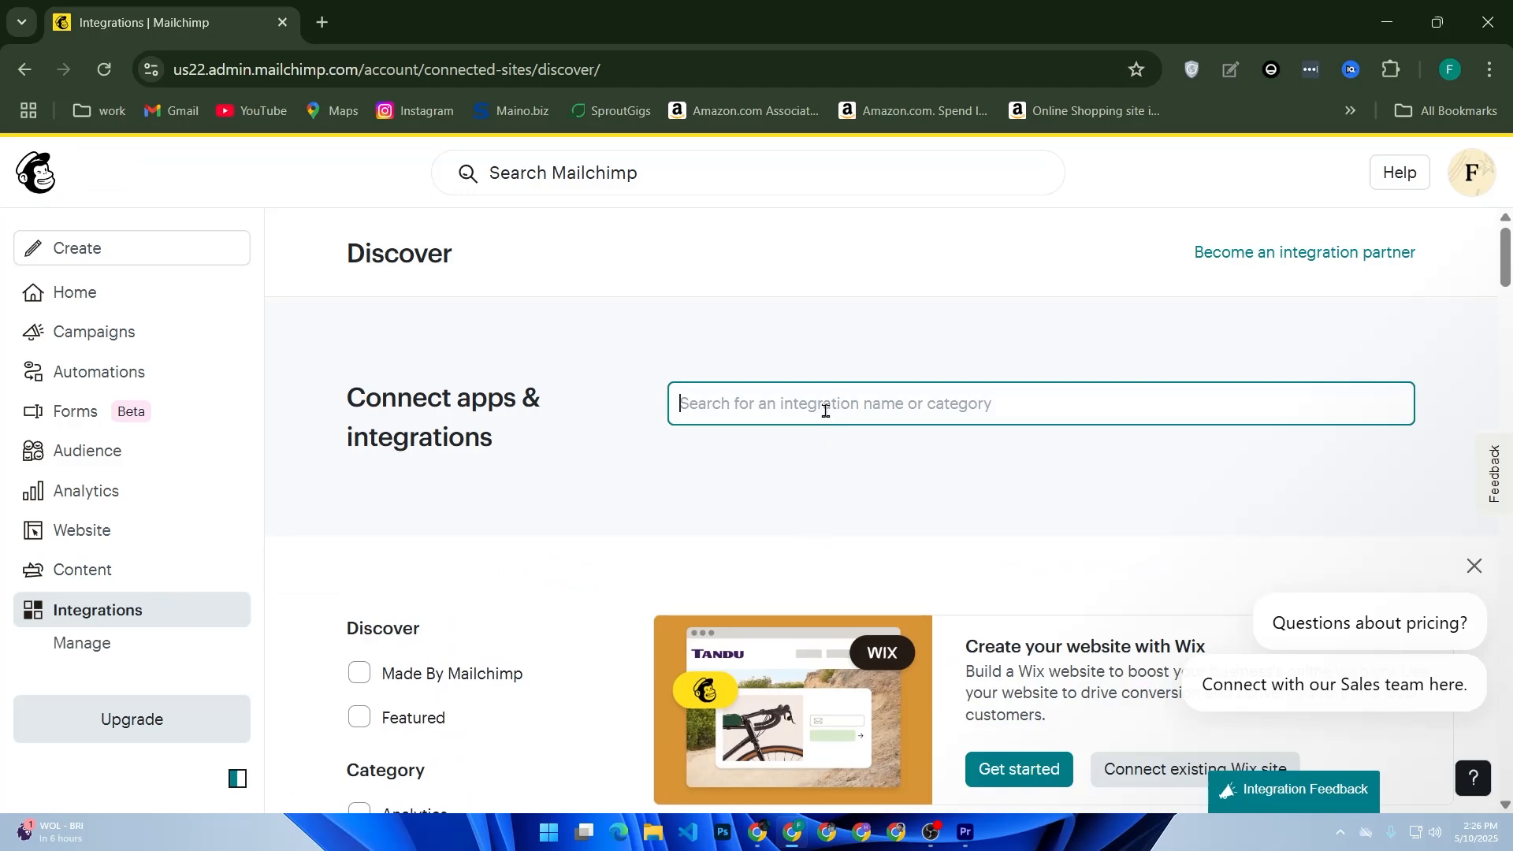
{"action": "type", "text": "shop"}
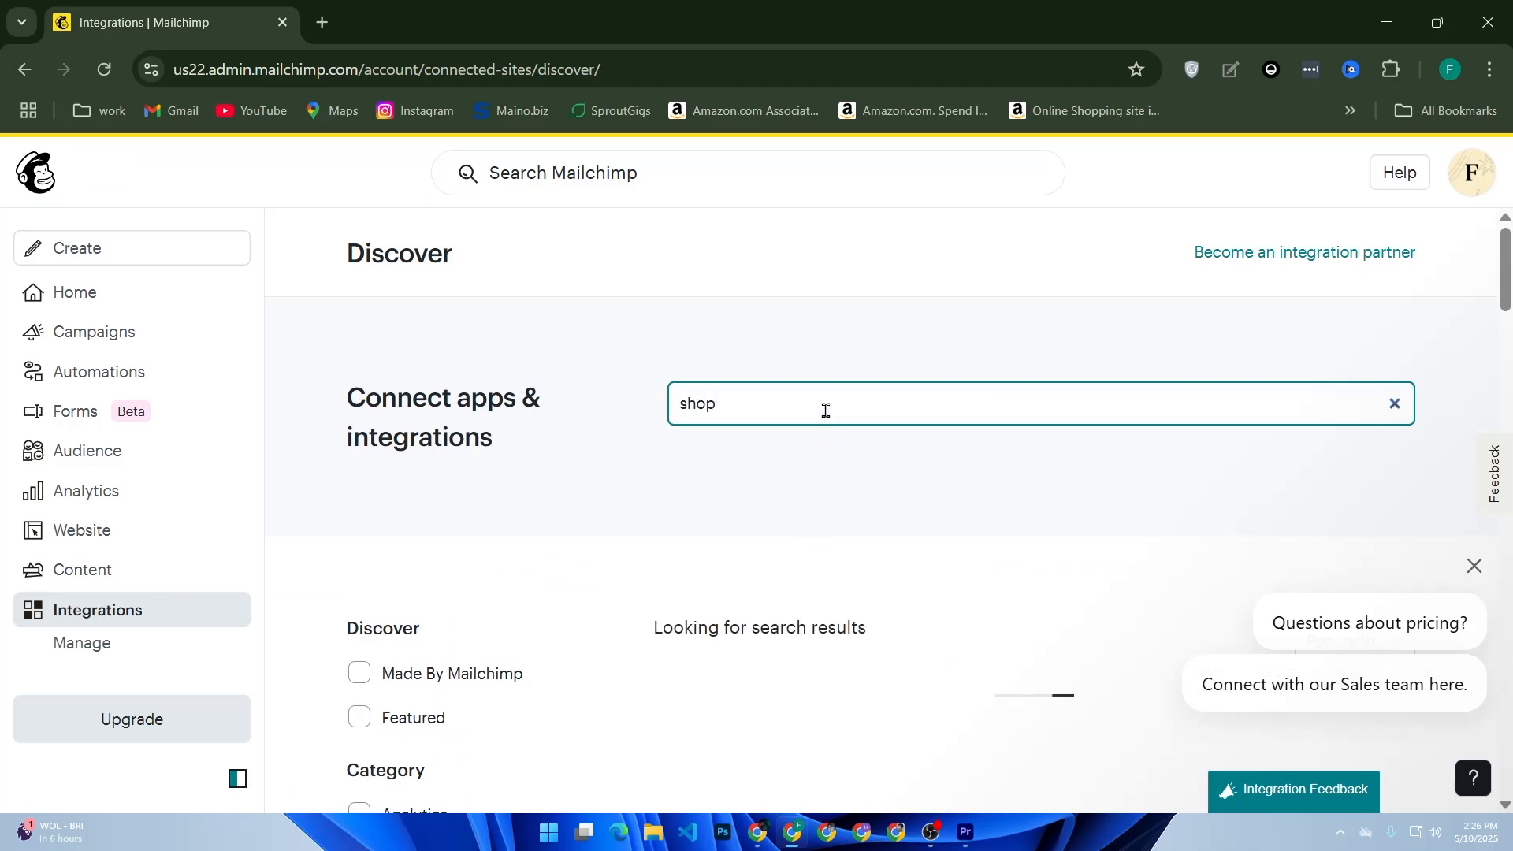
{"action": "type", "text": "i"}
{"action": "scroll", "coordinate": [884, 465], "scroll_direction": "down", "scroll_amount": 5}
{"action": "left_click", "coordinate": [744, 586]}
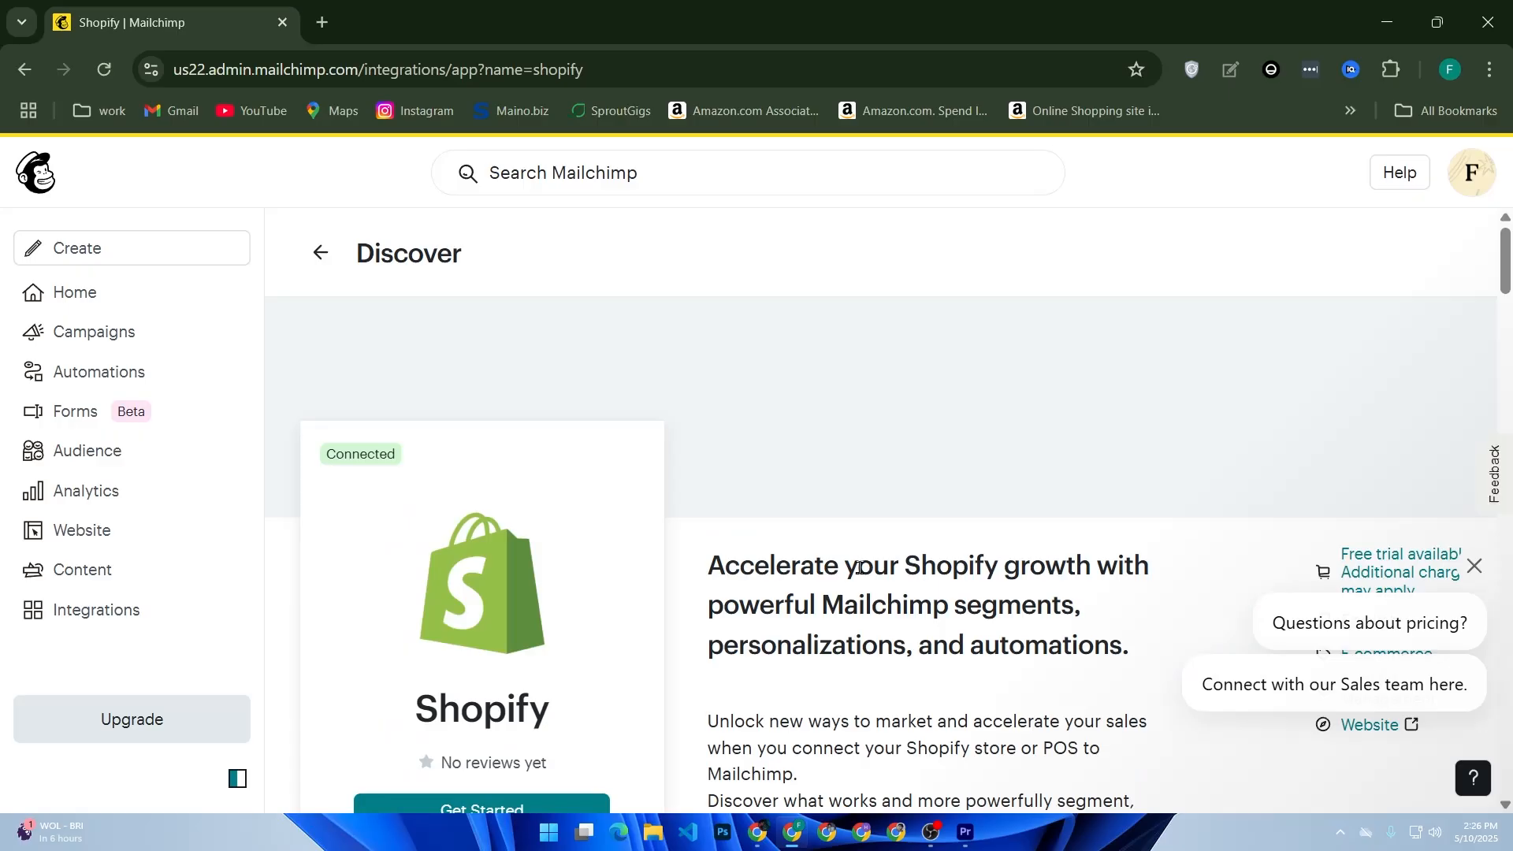
{"action": "scroll", "coordinate": [867, 579], "scroll_direction": "down", "scroll_amount": 5}
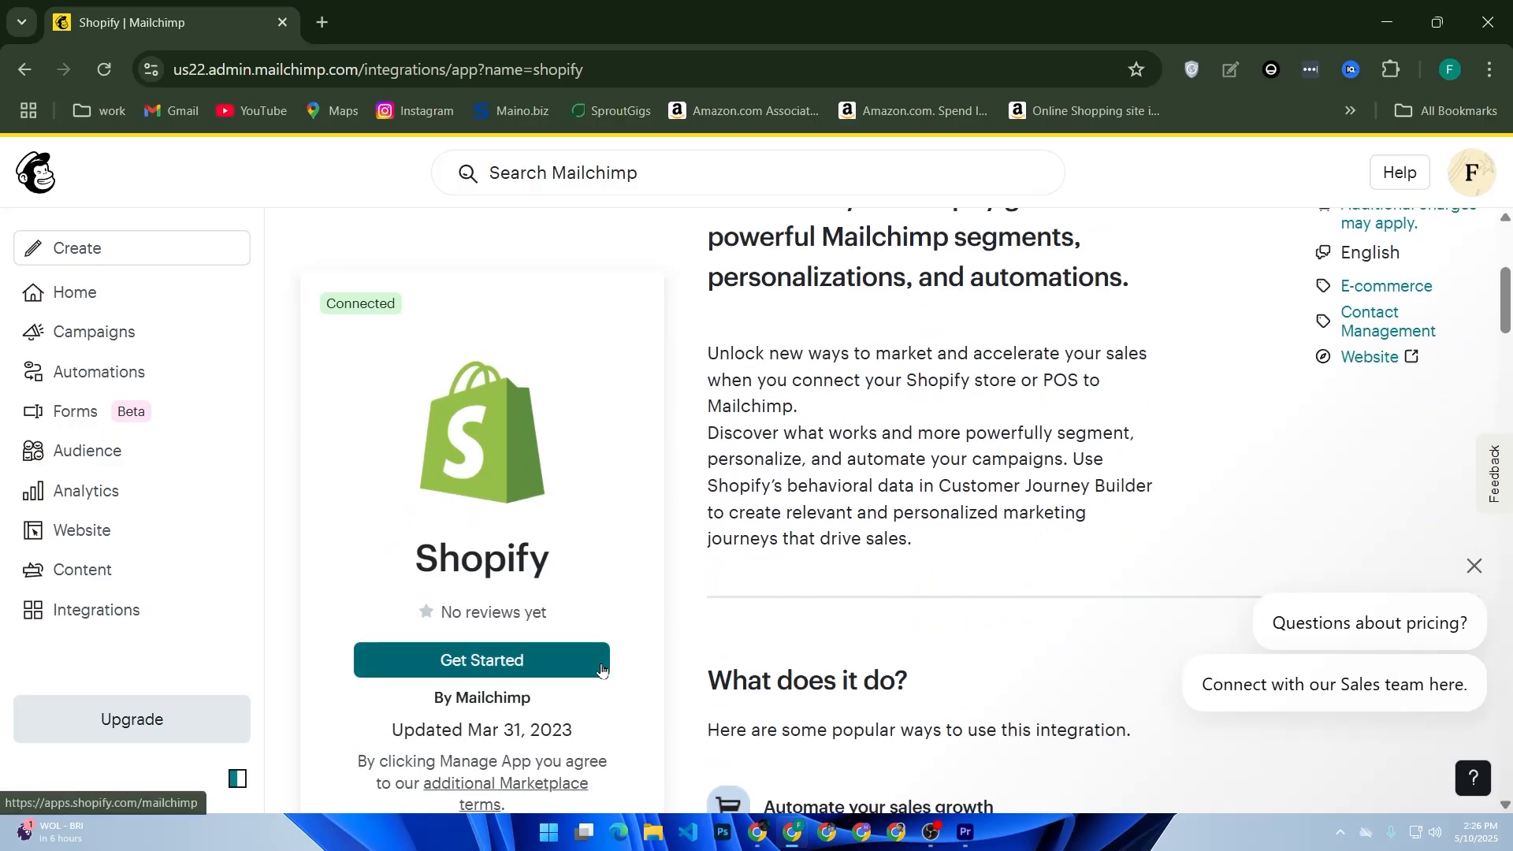
{"action": "left_click", "coordinate": [1473, 567]}
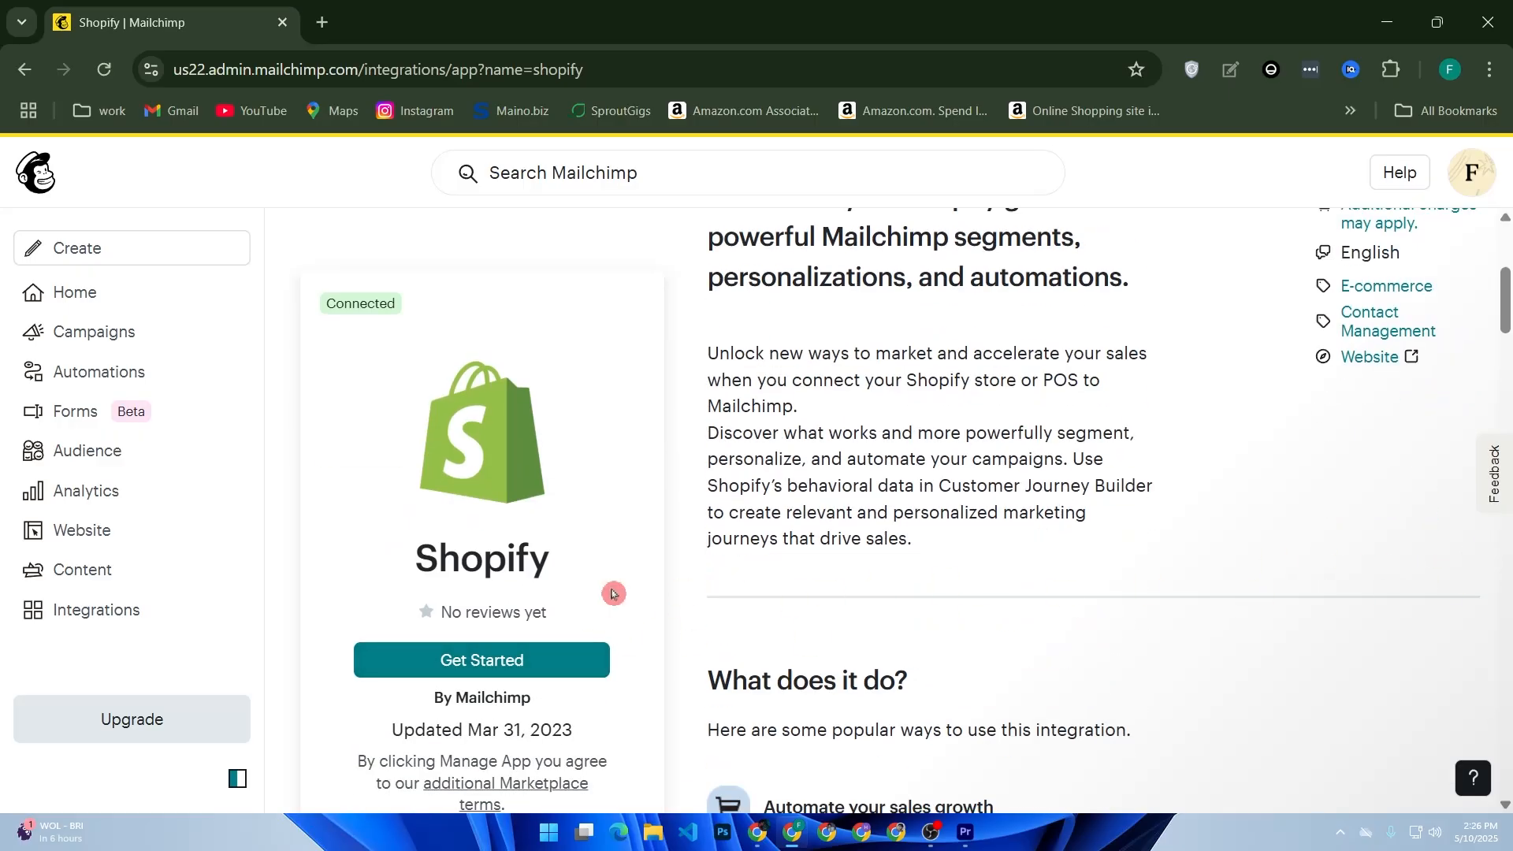